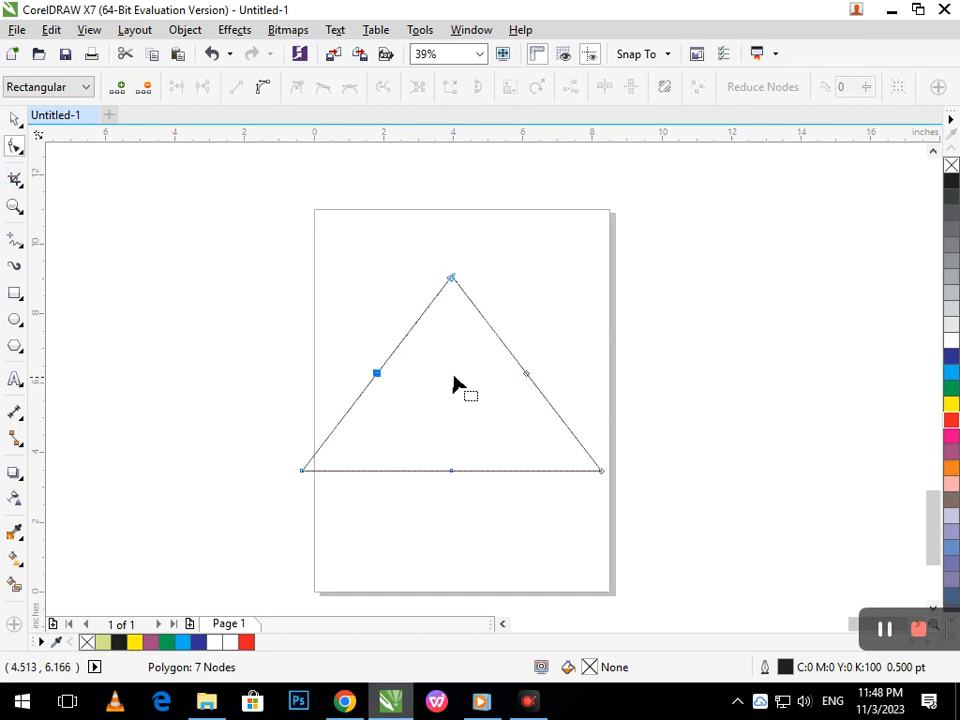
- Delete the midpoint nodes on the triangle's sides and move its apex up near the page's upper edge to enlarge the polygon
key("Delete")
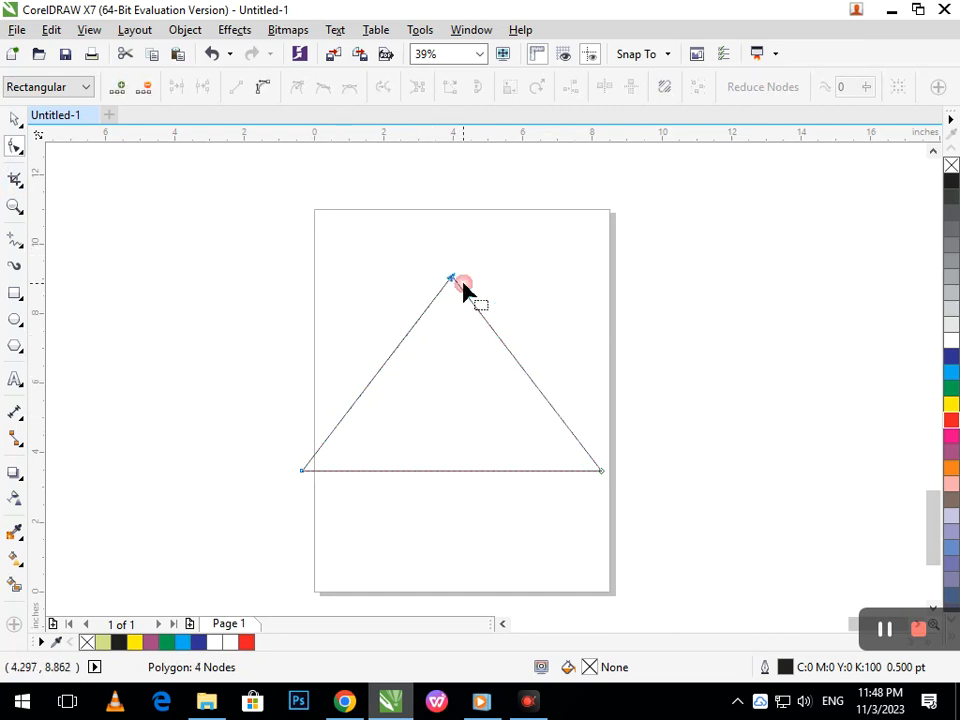
left_click_drag(452, 279, 454, 231)
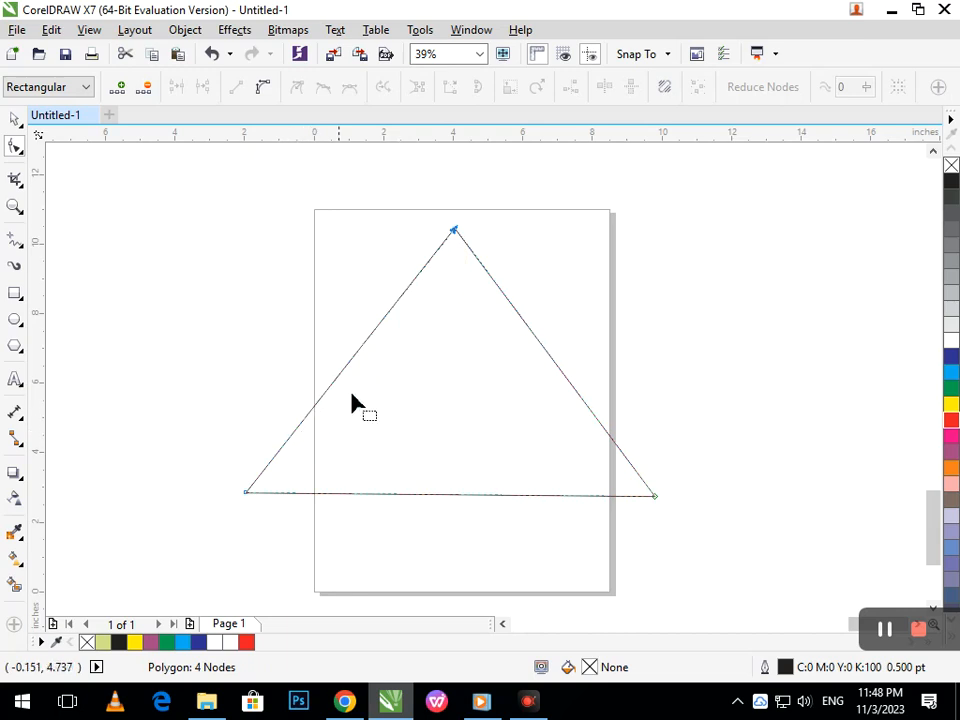
- Add three nodes along the triangle's base and try reshaping the sides by pulling the middle node upward
double_click(311, 494)
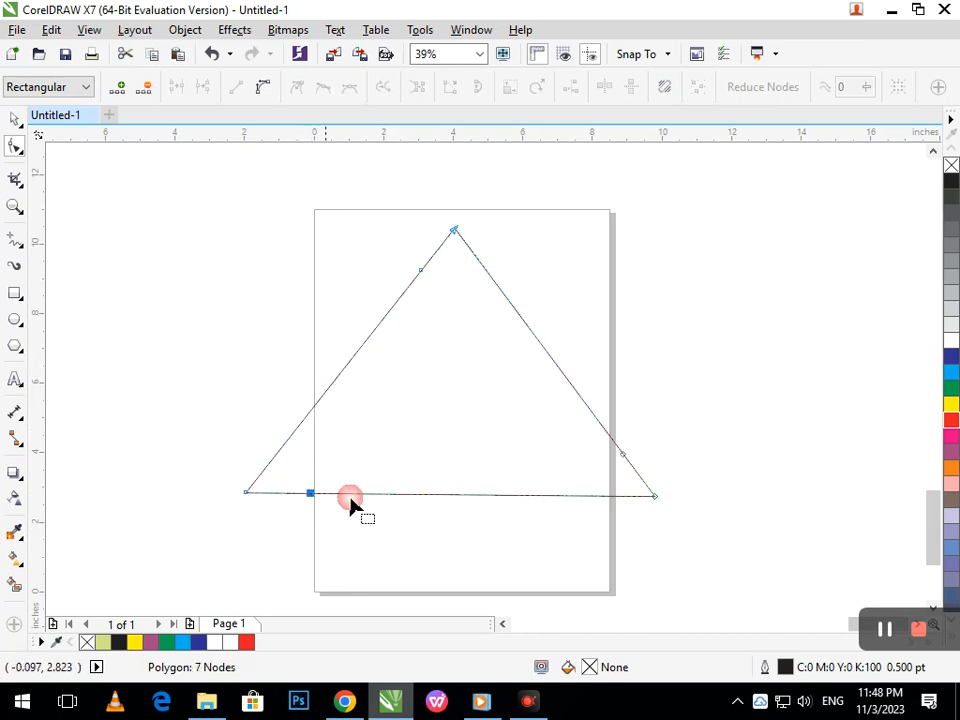
double_click(589, 497)
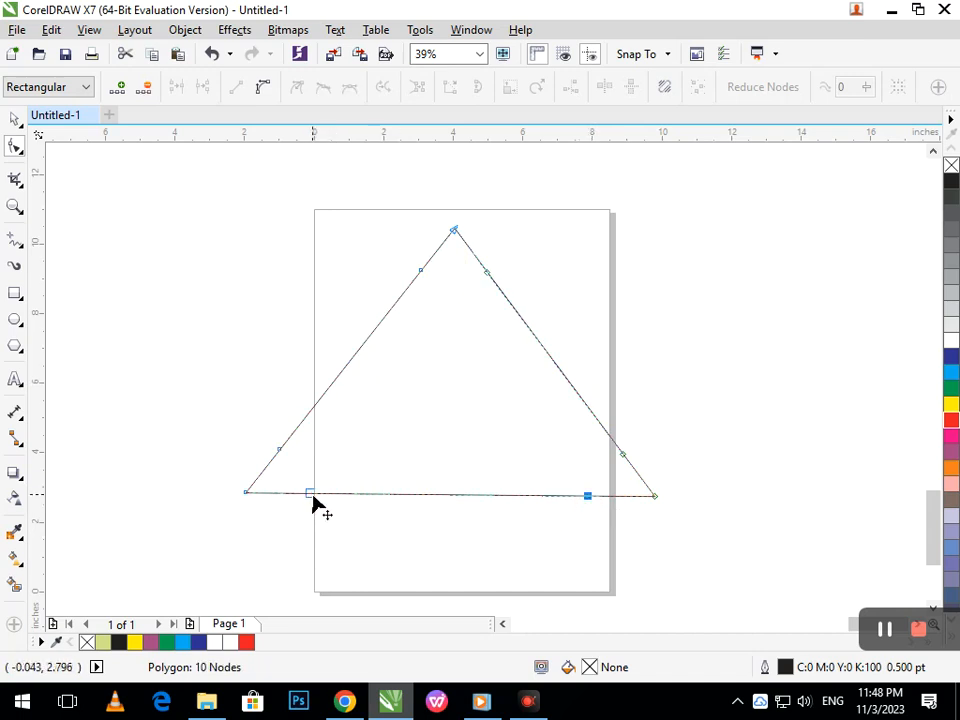
double_click(435, 496)
left_click_drag(435, 496, 452, 405)
key("ctrl+z")
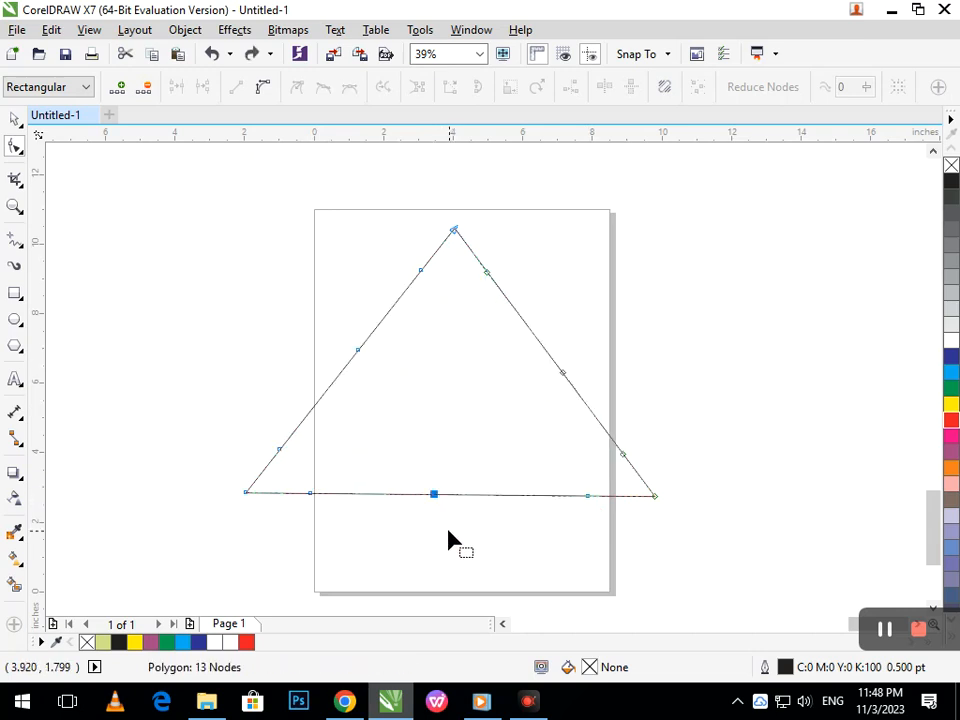
left_click_drag(437, 494, 424, 437)
key("ctrl+z")
- Delete the extra nodes from the triangle's sides, leaving only its corners
left_click_drag(308, 320, 617, 418)
key("Delete")
left_click(657, 462)
key("Delete")
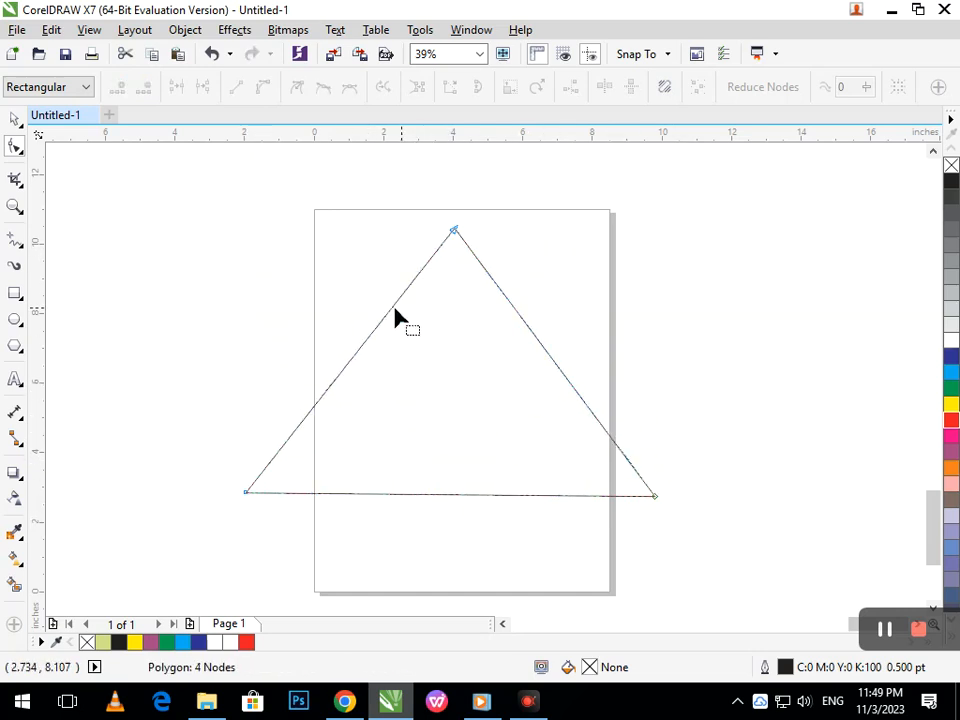
- Try bending the triangle's base upward into a curve, and undo the reshaping
mouse_move(445, 494)
left_mouse_down()
mouse_move(444, 452)
mouse_move(445, 470)
left_mouse_up()
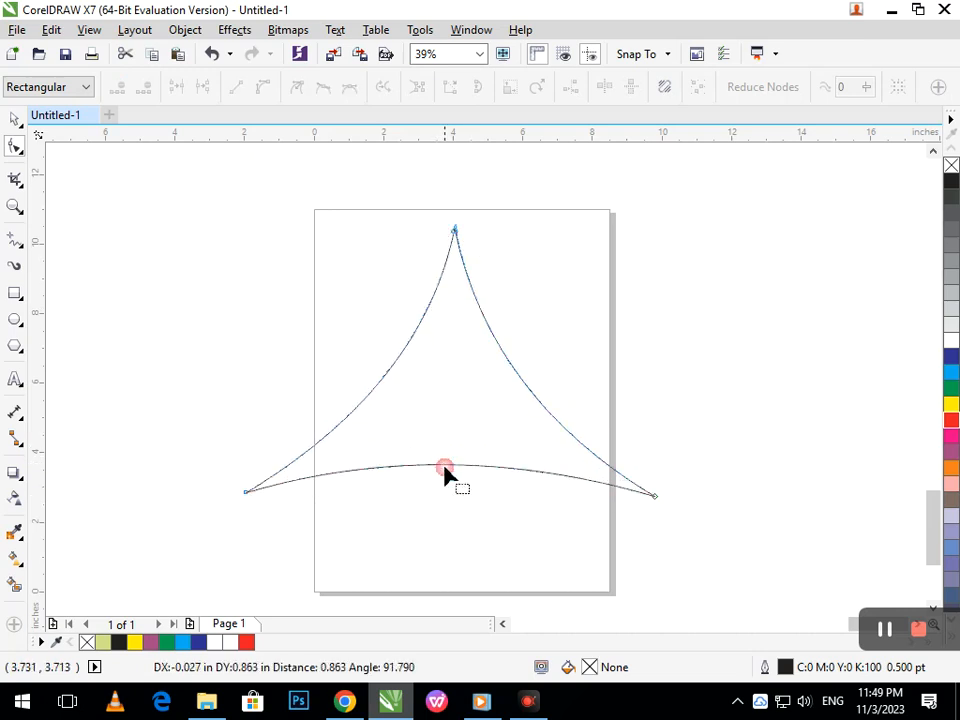
key("ctrl+z")
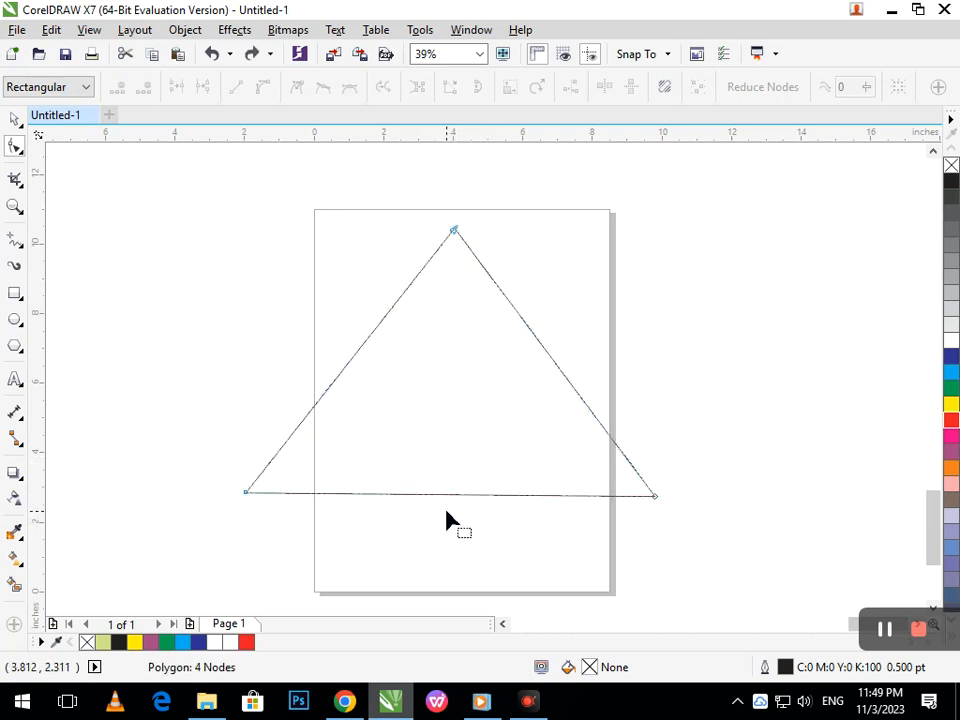
left_click_drag(439, 494, 437, 458)
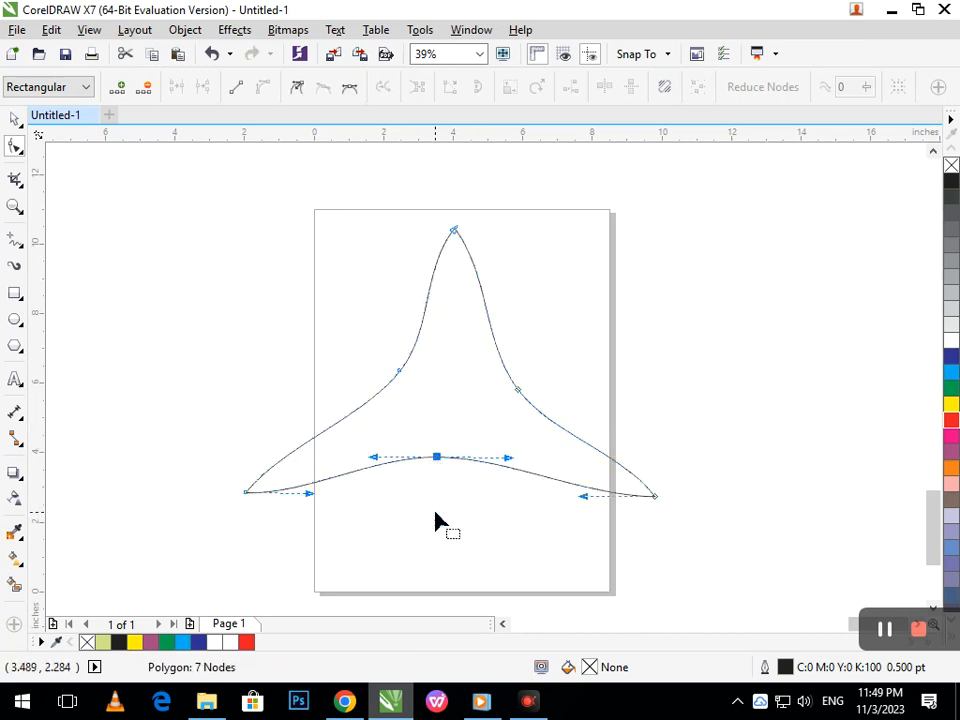
key("ctrl+z")
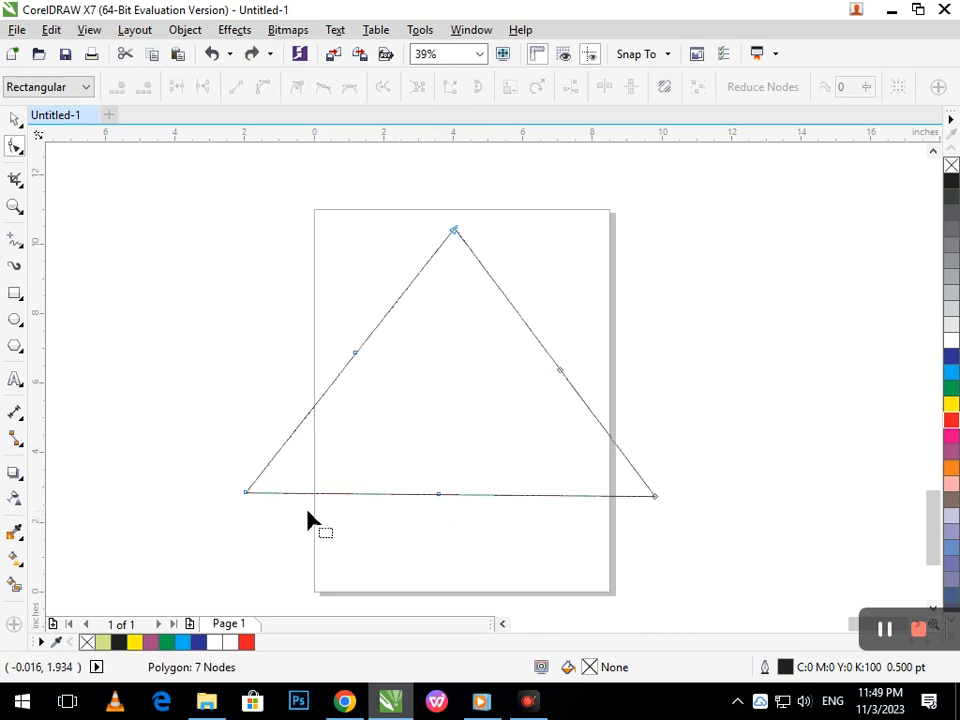
- Add two nodes on the triangle's base, one toward each end
double_click(317, 493)
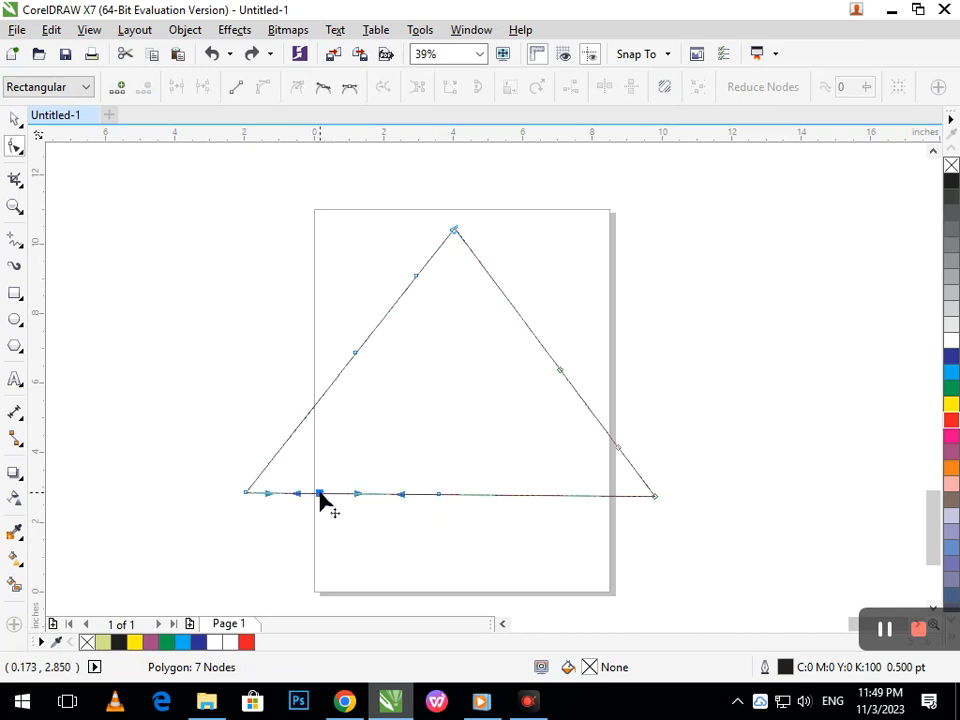
double_click(567, 495)
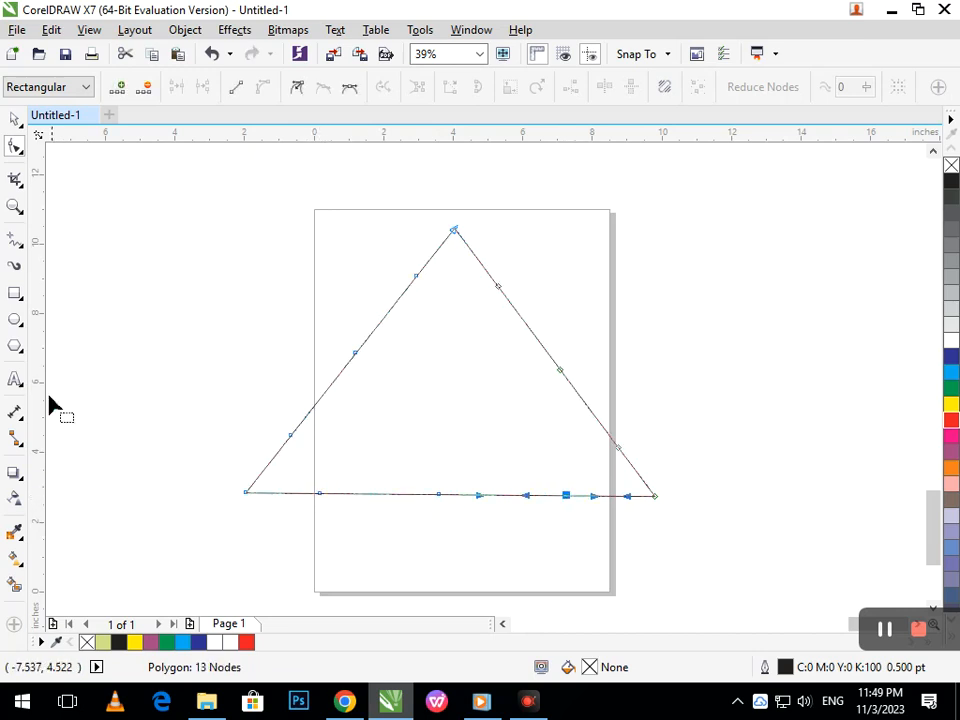
- Draw a 2-point line about 5.78 inches long from the triangle's base upward, parallel to its left side
left_click(18, 250)
left_click(65, 259)
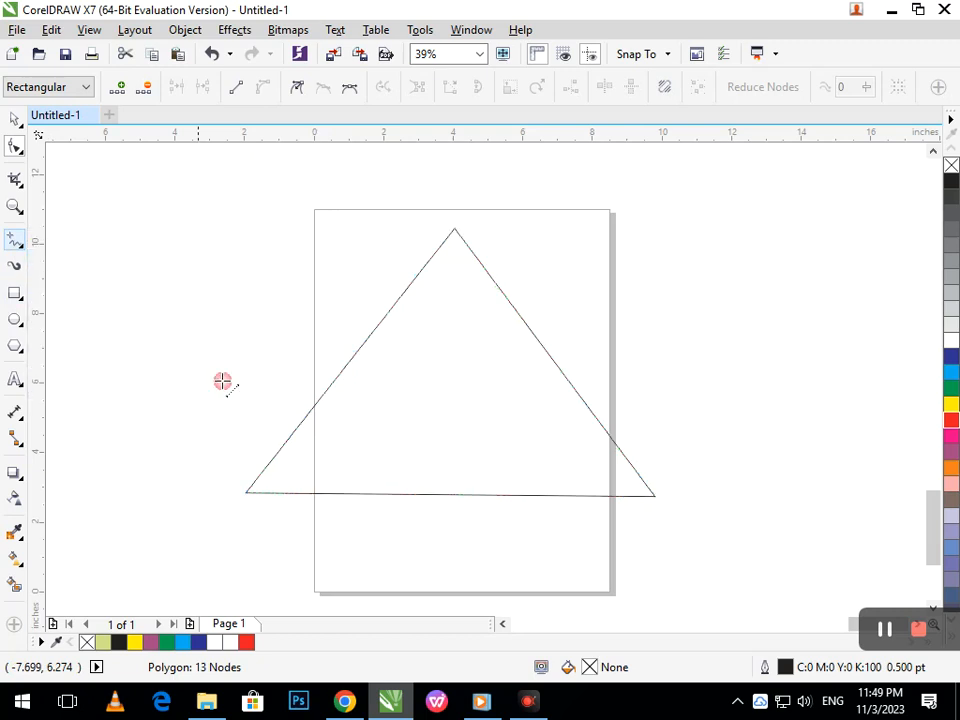
mouse_move(330, 452)
left_mouse_down()
mouse_move(416, 360)
mouse_move(422, 335)
left_mouse_up()
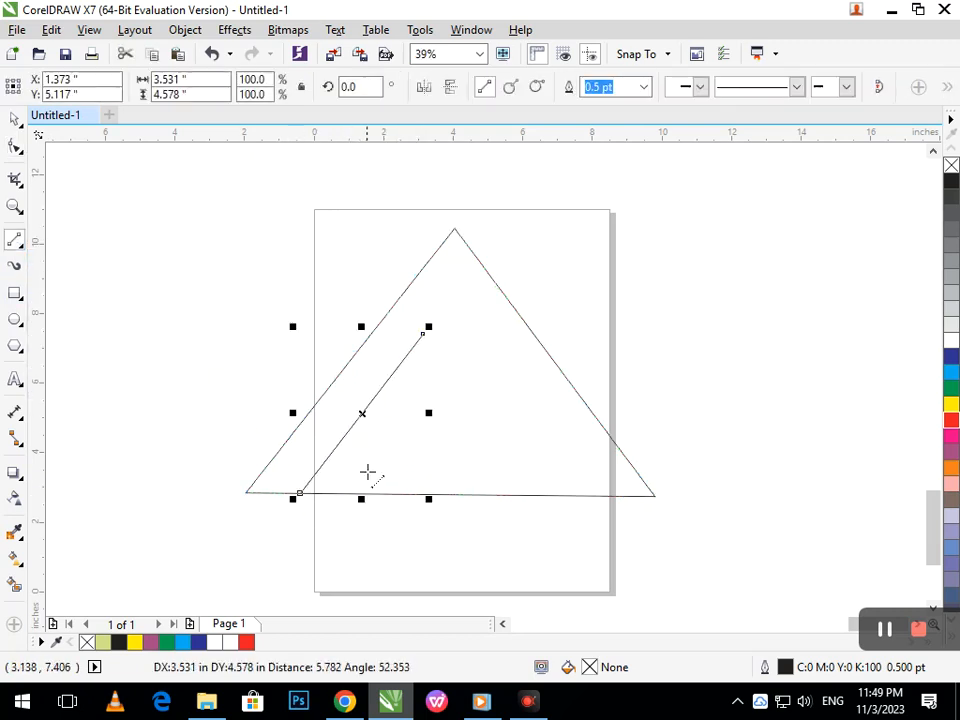
- Duplicate the slanted line, mirror the copy horizontally and place it parallel to the triangle's right side
left_click(15, 118)
left_click_drag(351, 429, 518, 429)
left_click(424, 87)
mouse_move(574, 473)
left_mouse_down()
mouse_move(587, 467)
mouse_move(592, 479)
left_mouse_up()
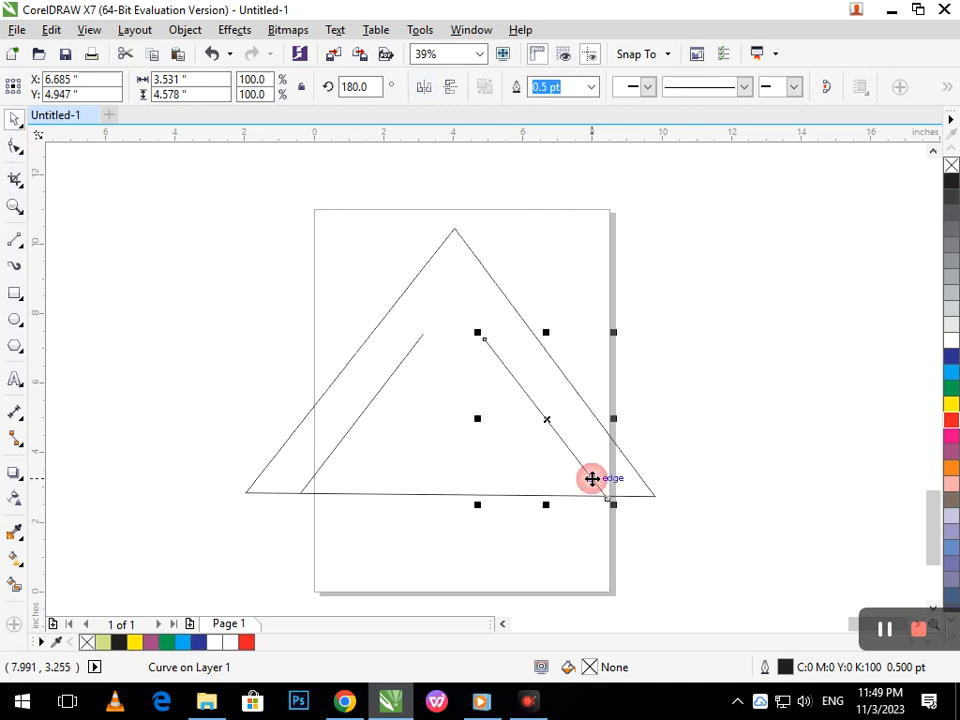
left_click(542, 564)
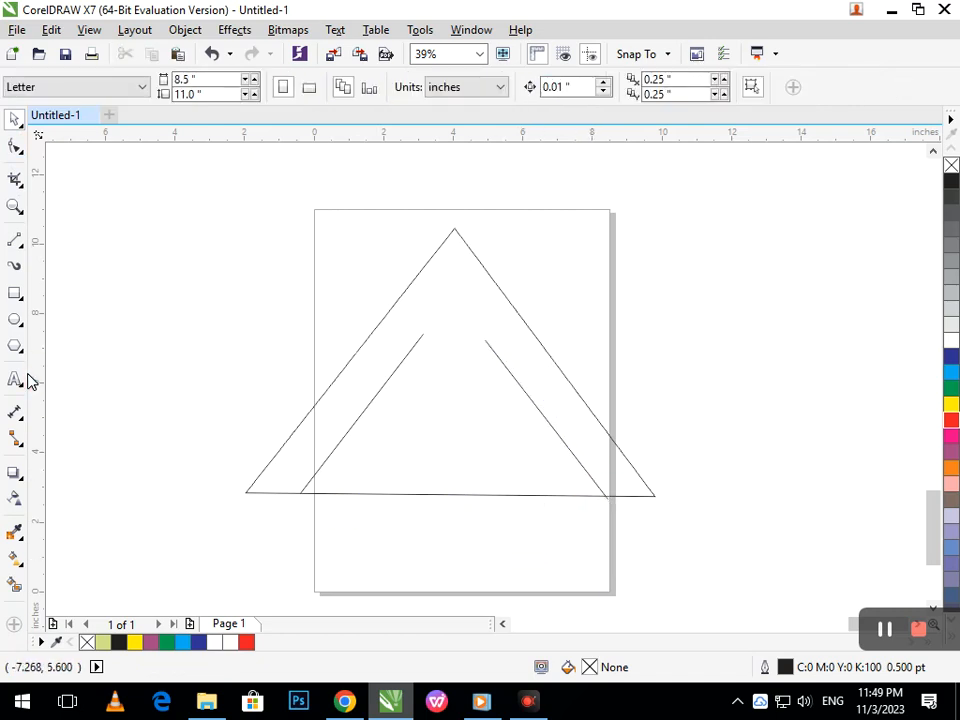
- Draw a circle about 3.83 inches wide and center it between the two slanted lines inside the triangle
left_click(16, 320)
left_click_drag(422, 334, 489, 466)
left_click(15, 118)
left_click(371, 444)
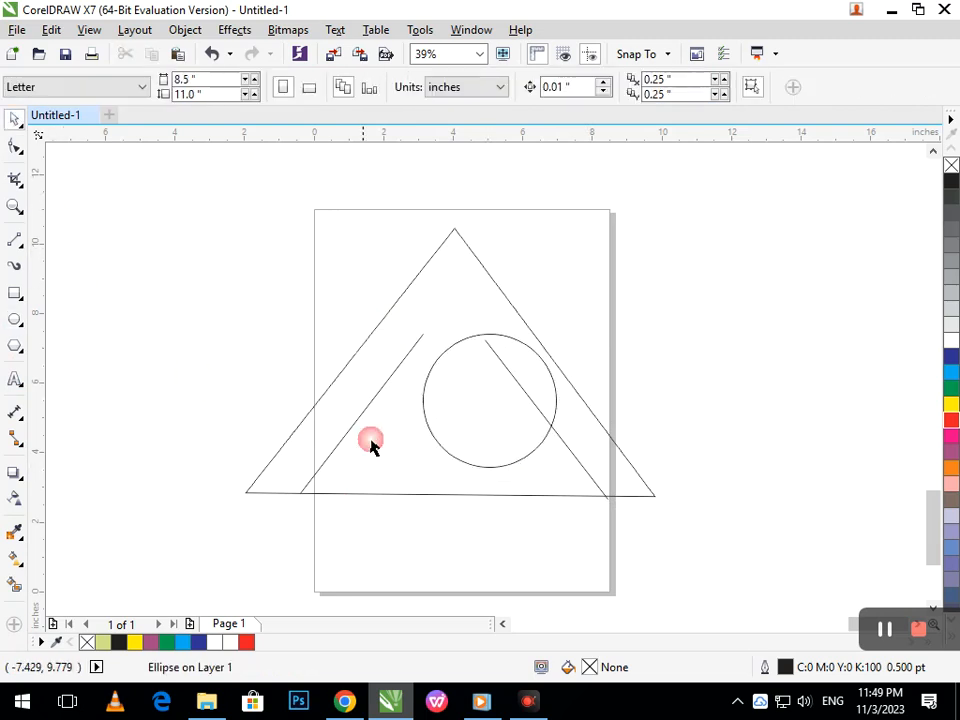
left_click_drag(433, 445, 398, 427)
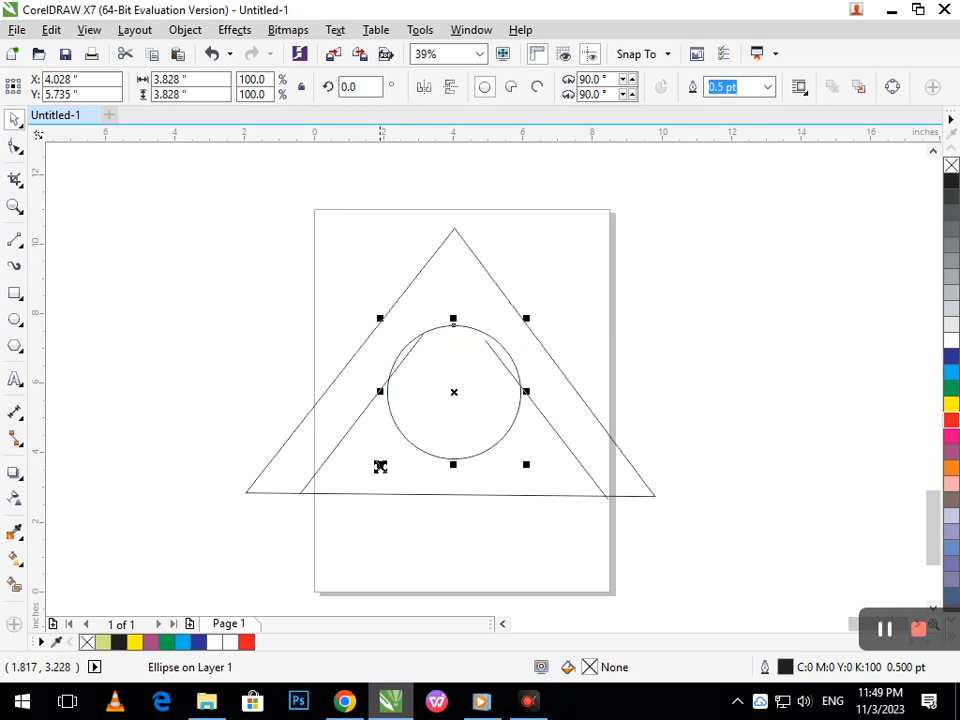
- Shrink the circle to about 3.45 inches around its center and nudge it left to X 3.938 inches
key("ctrl+a")
left_click(362, 608)
left_click(401, 466)
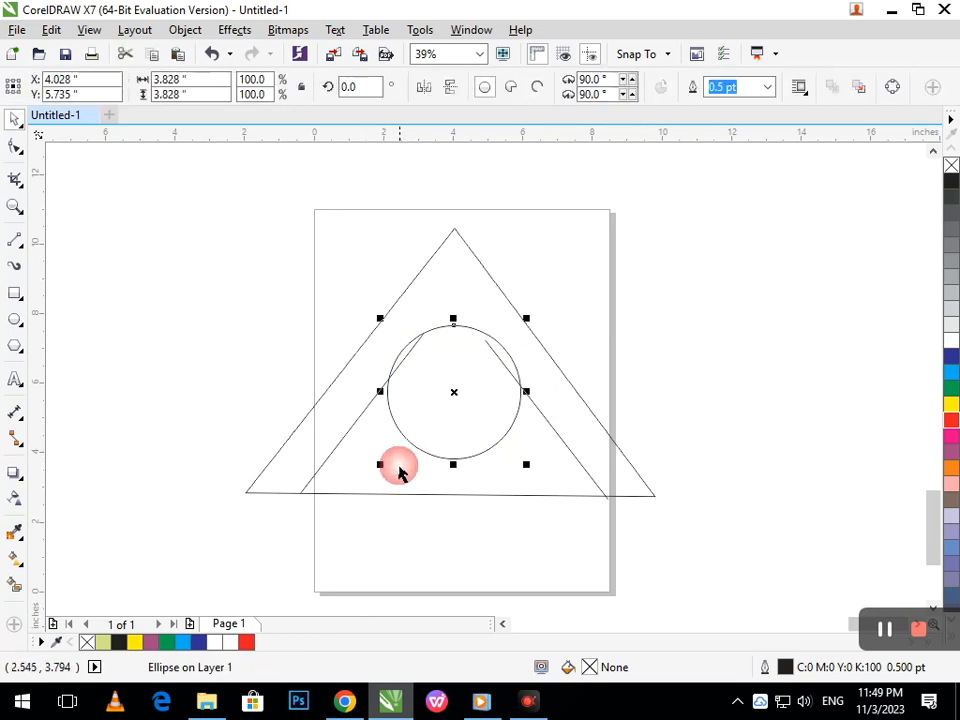
left_click_drag(379, 465, 387, 468)
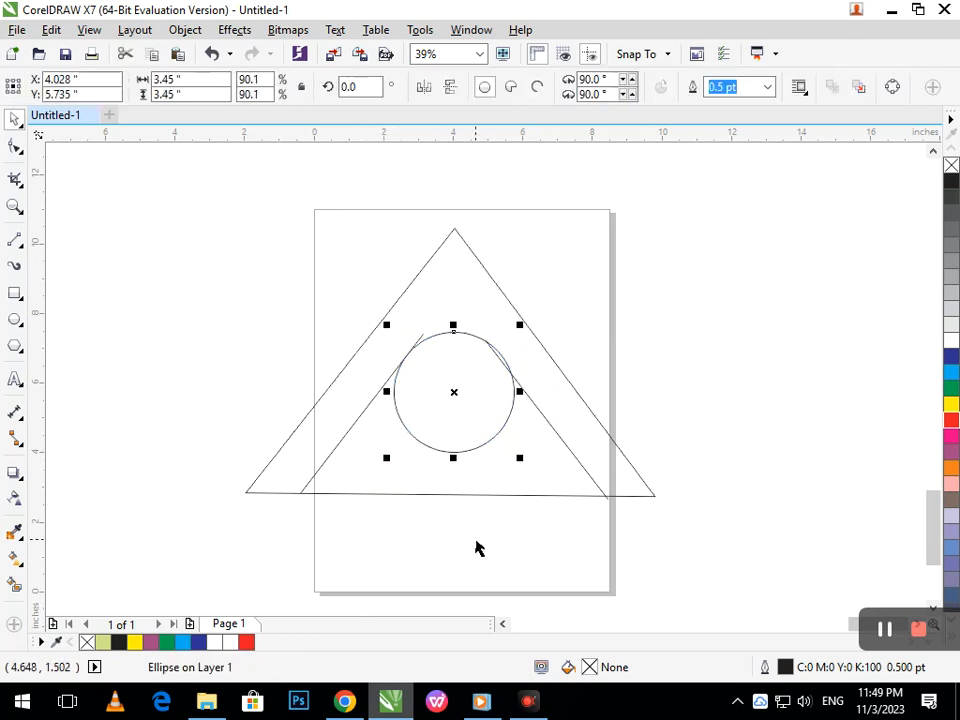
left_click(476, 547)
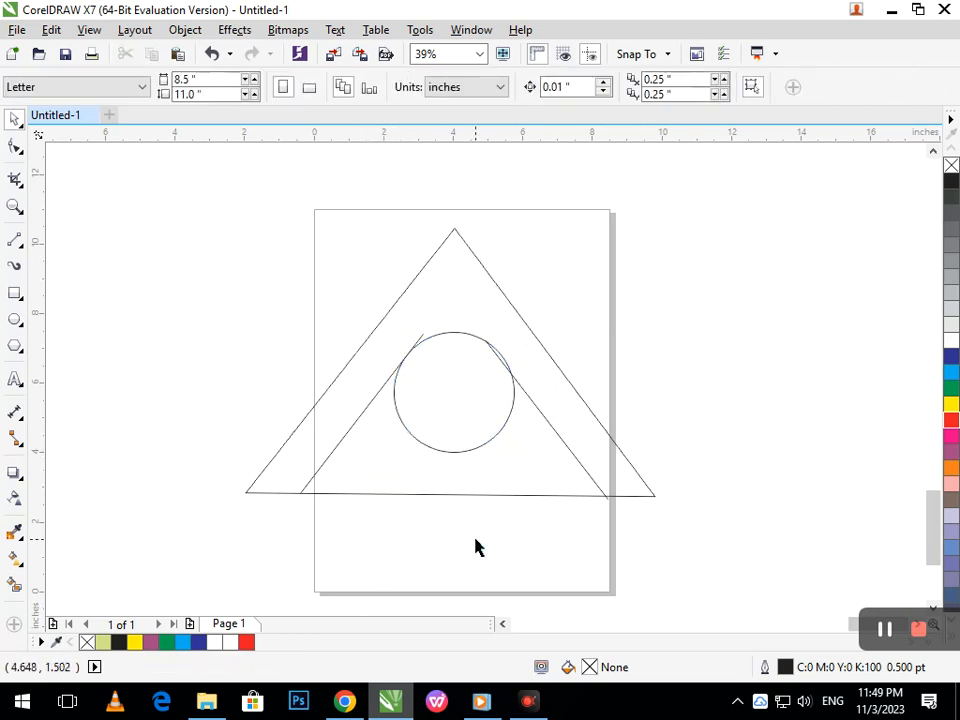
left_click(453, 453)
key("Left")
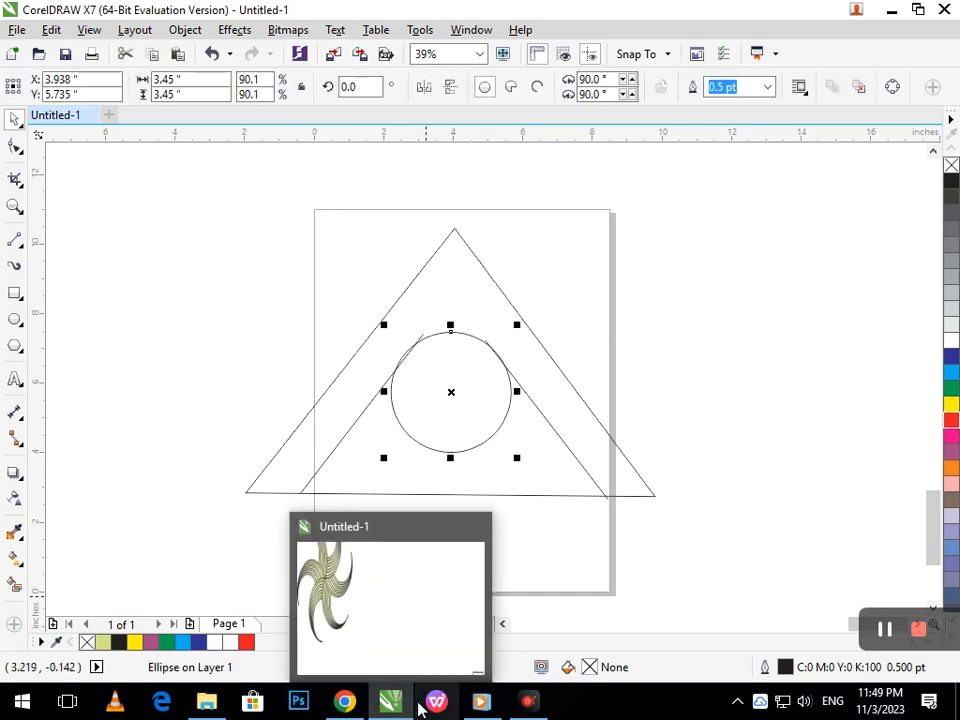
left_click(624, 606)
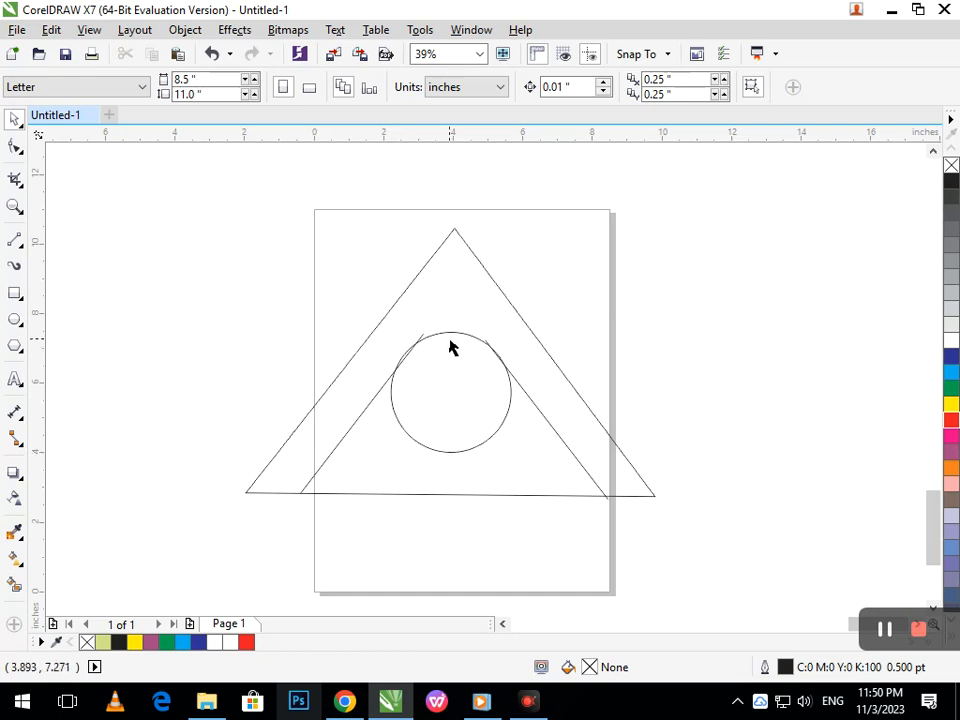
- Convert the left slanted line to a curve and shape it into an S from the circle's upper left toward the triangle's left corner
left_click(346, 439)
left_click(15, 147)
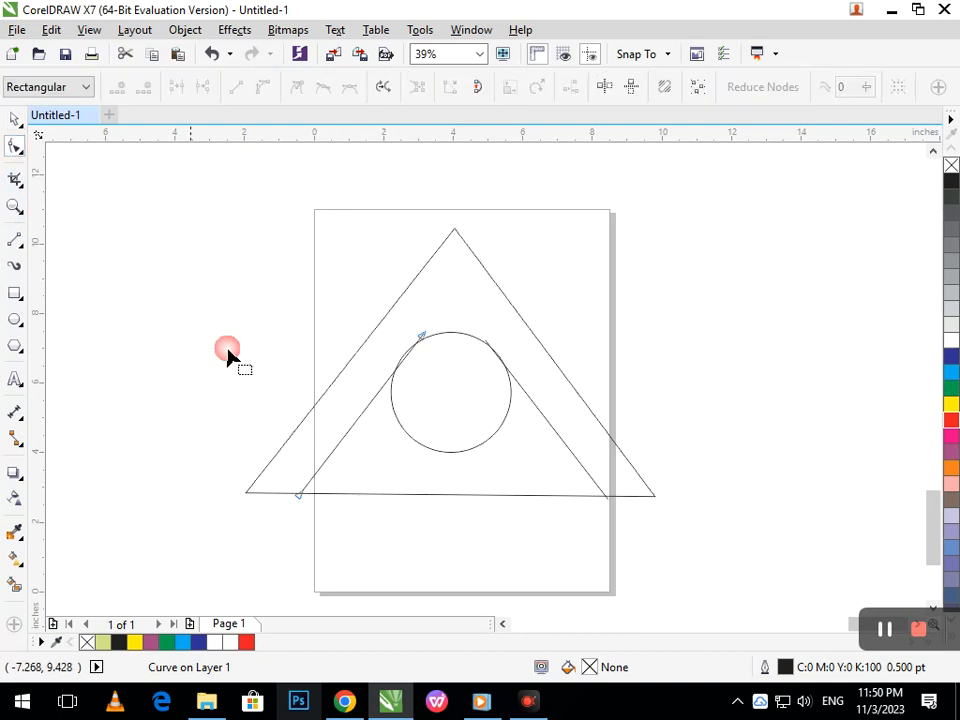
left_click(346, 433)
left_click(264, 88)
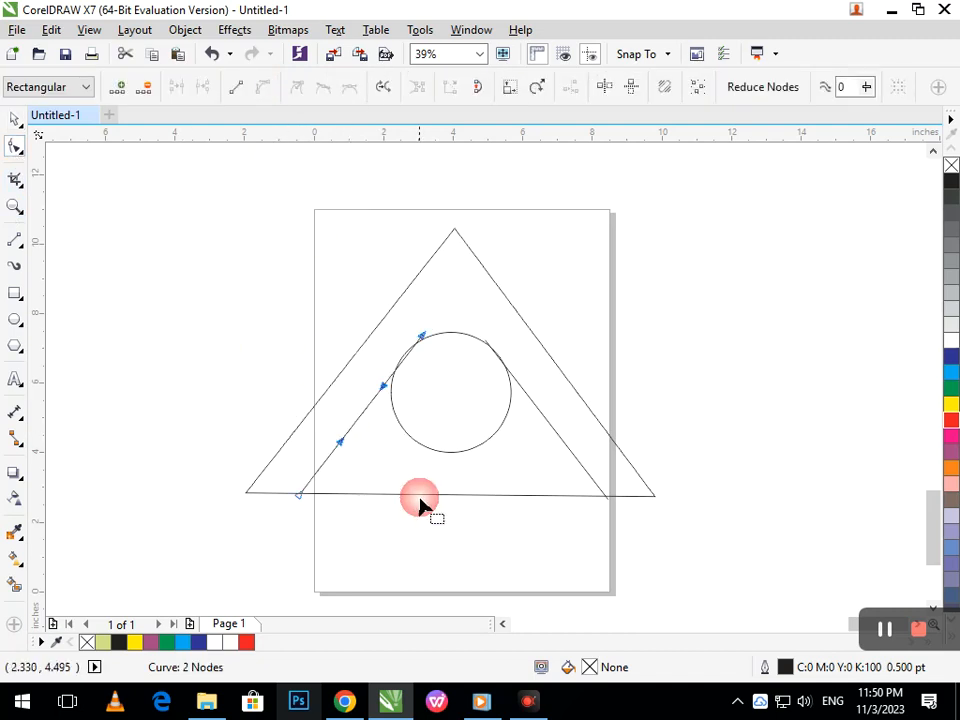
left_click_drag(366, 424, 372, 374)
left_click(424, 337)
left_click_drag(300, 496, 275, 496)
left_click_drag(349, 484, 371, 491)
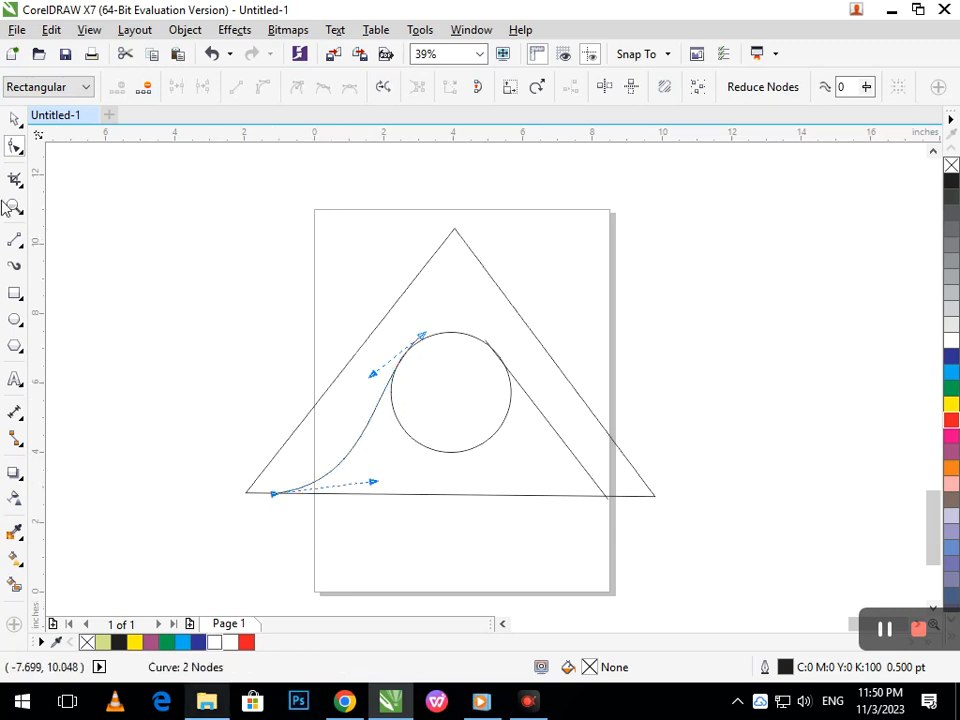
- Delete the right slanted line and make a horizontally mirrored copy of the left S-curve
left_click(12, 118)
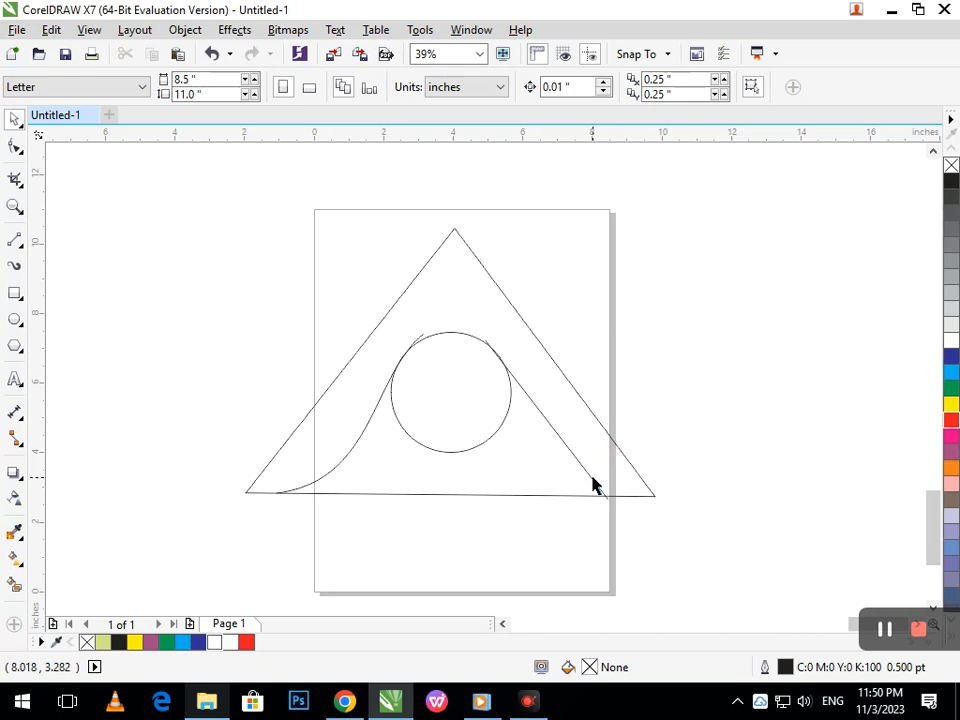
left_click(592, 484)
key("Delete")
left_click(311, 483)
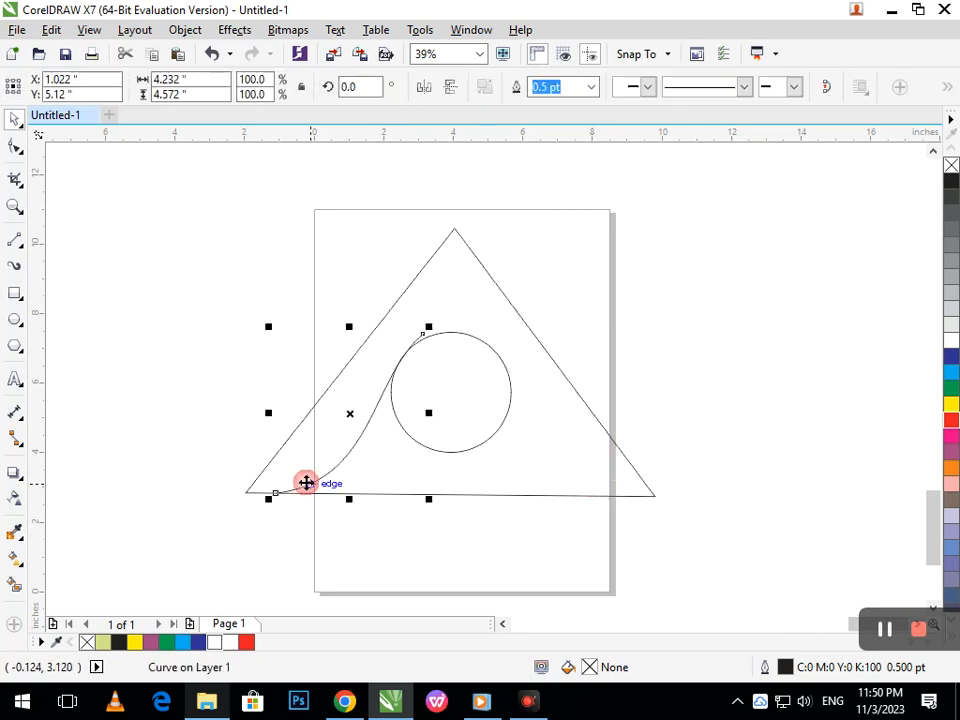
left_click_drag(268, 413, 603, 470)
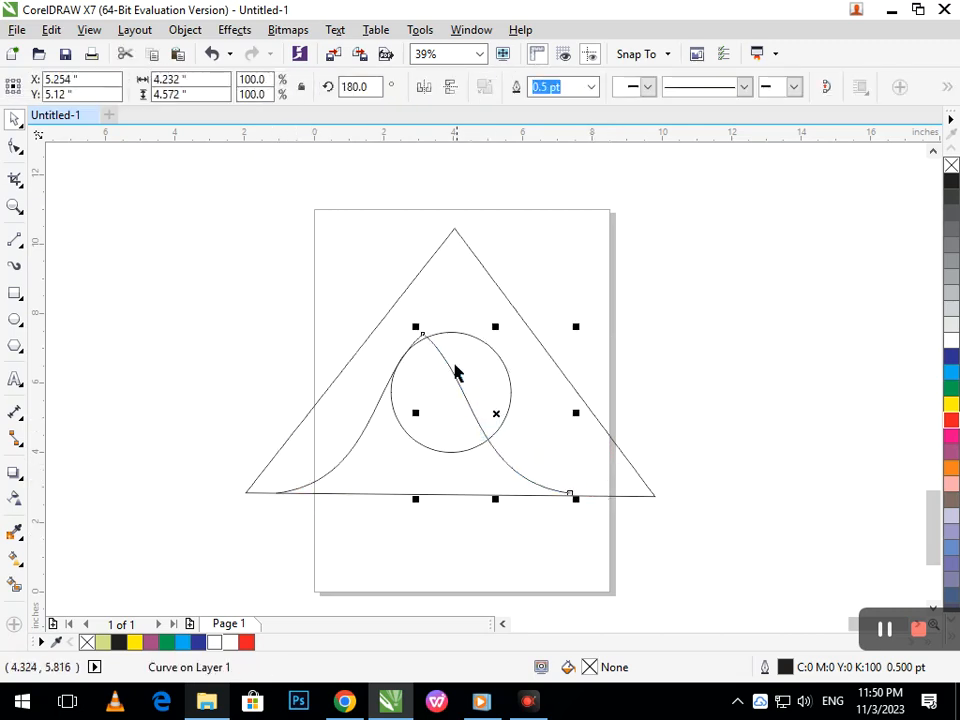
- Move the mirrored curve against the circle's right side, nudging it to X 6.948 and Y 5.01 inches
left_click_drag(441, 358, 497, 362)
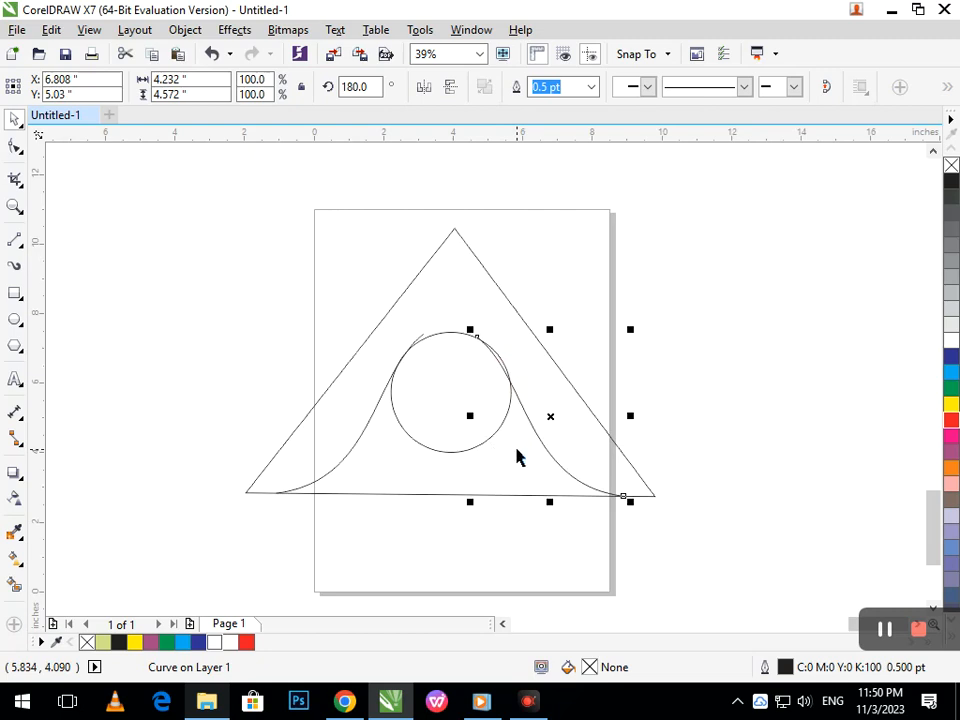
key("Right")
key("Right")
key("Right")
key("Right")
key("Right")
key("Right")
key("Right")
key("Right")
key("Right")
key("Right")
key("Right")
key("Right")
key("Right")
key("Down")
key("Down")
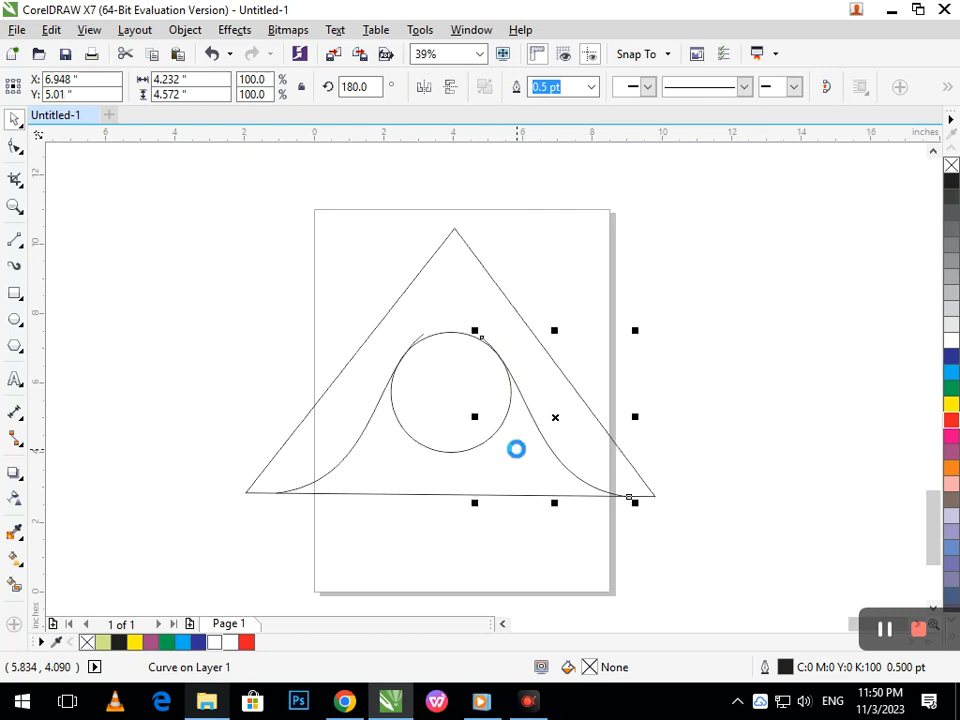
left_click(474, 534)
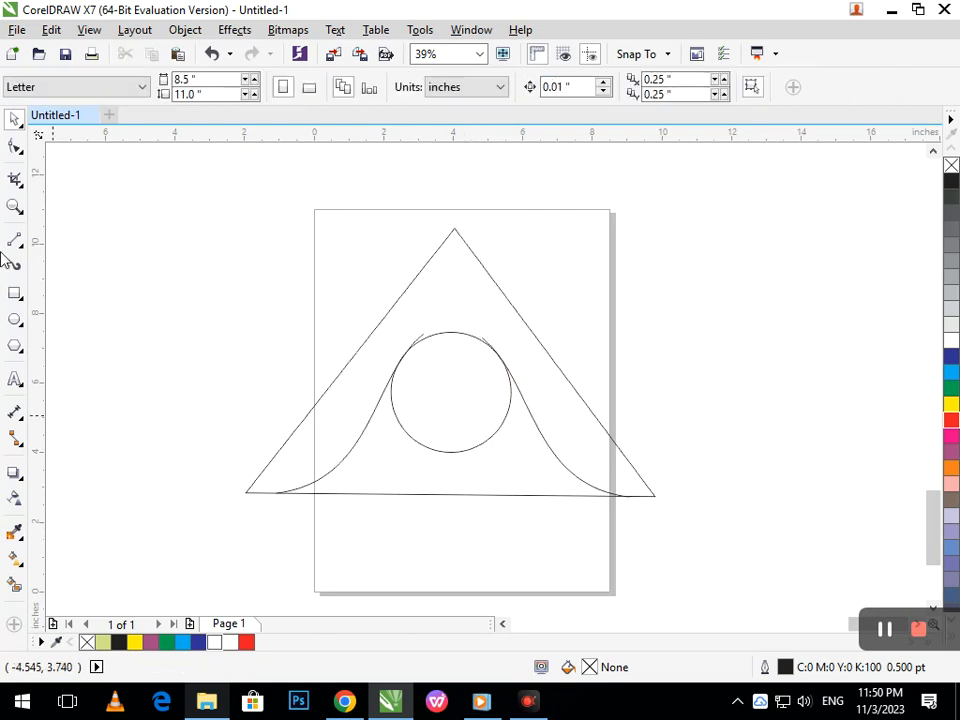
- Remove the part of the triangle's base between the two S-curves with Virtual Segment Delete
left_click(15, 180)
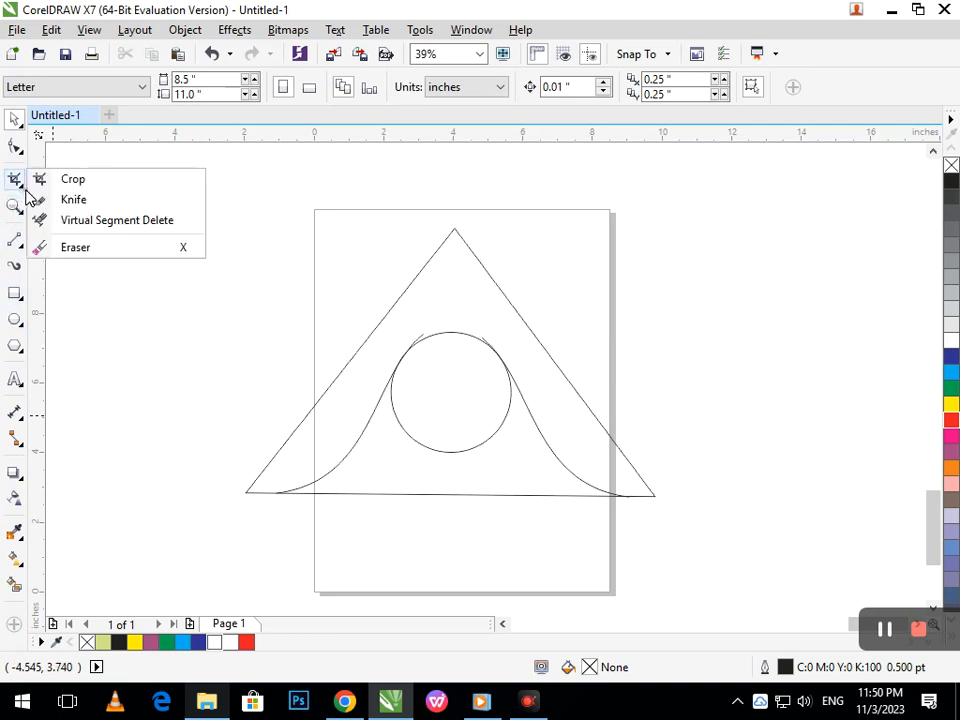
left_click(77, 220)
left_click(409, 447)
left_click_drag(402, 453, 403, 567)
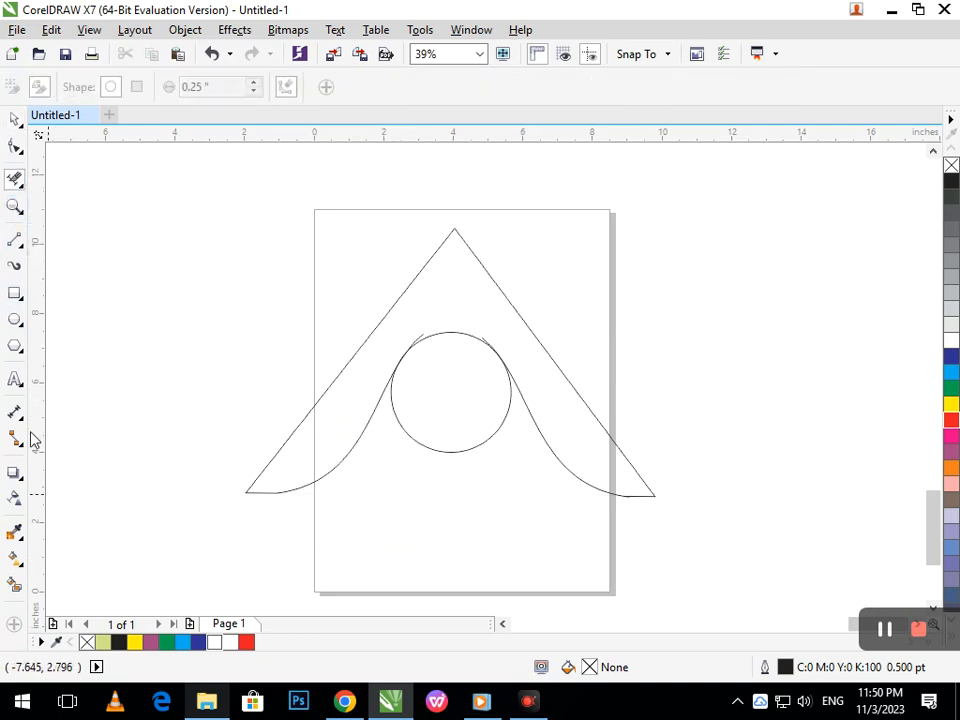
- Trim the left S-curve's upper end that overhangs the circle with Virtual Segment Delete
scroll(554, 438, "up", 3)
scroll(468, 344, "up", 3)
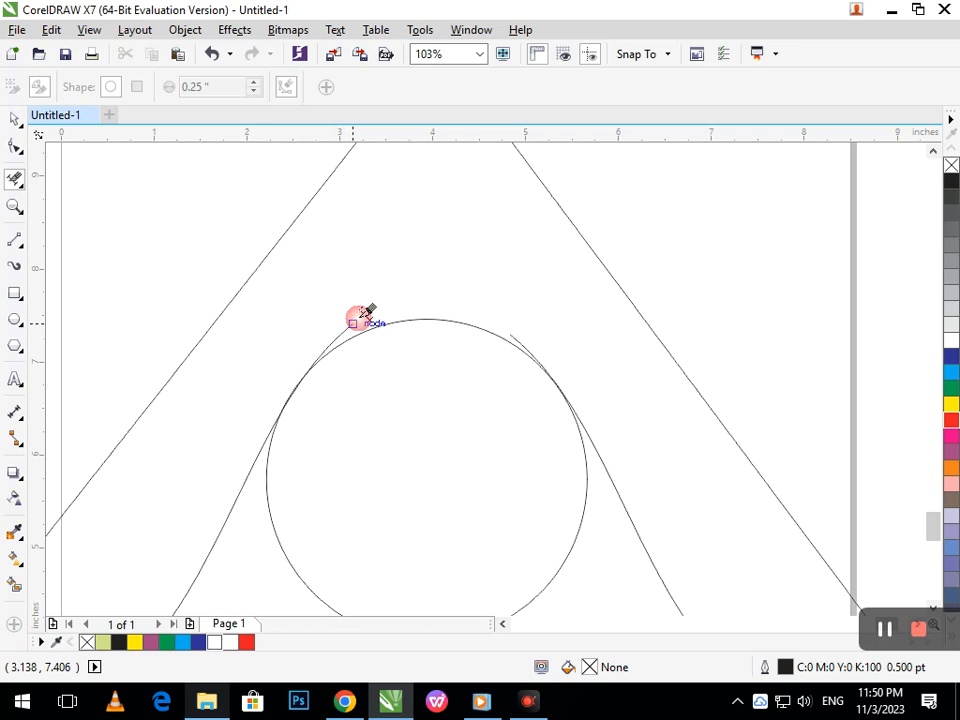
scroll(391, 320, "up", 5)
left_click(392, 329)
key("F2")
right_click(424, 319)
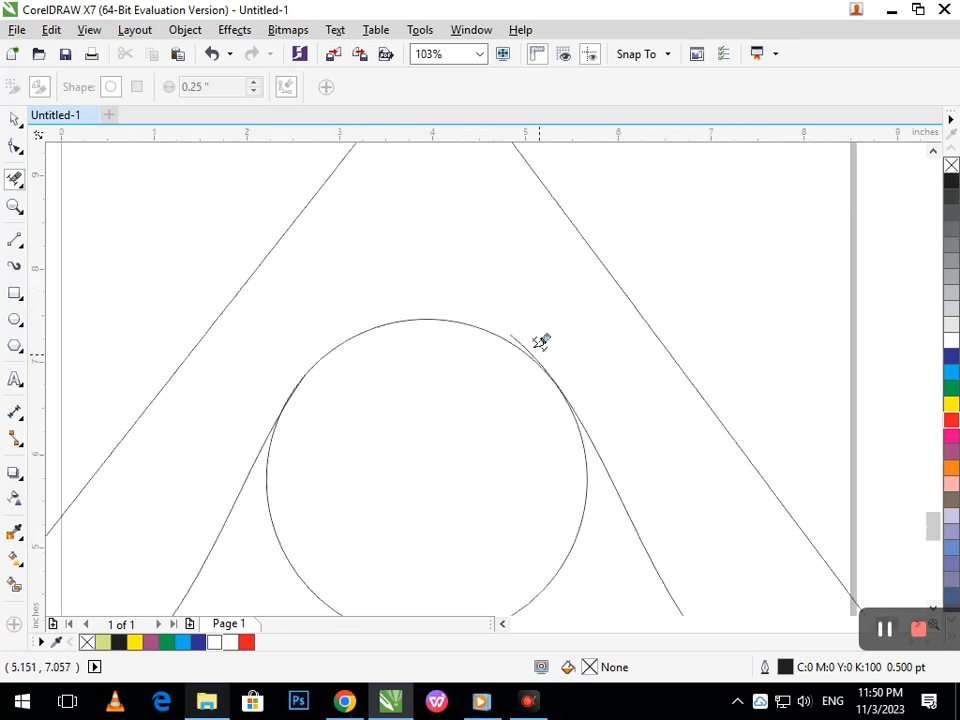
- Try to trim the right S-curve's overhanging upper end with Virtual Segment Delete, then undo the deletion
key("F2")
left_click_drag(484, 286, 550, 373)
left_click(495, 377)
scroll(600, 400, "down", 5)
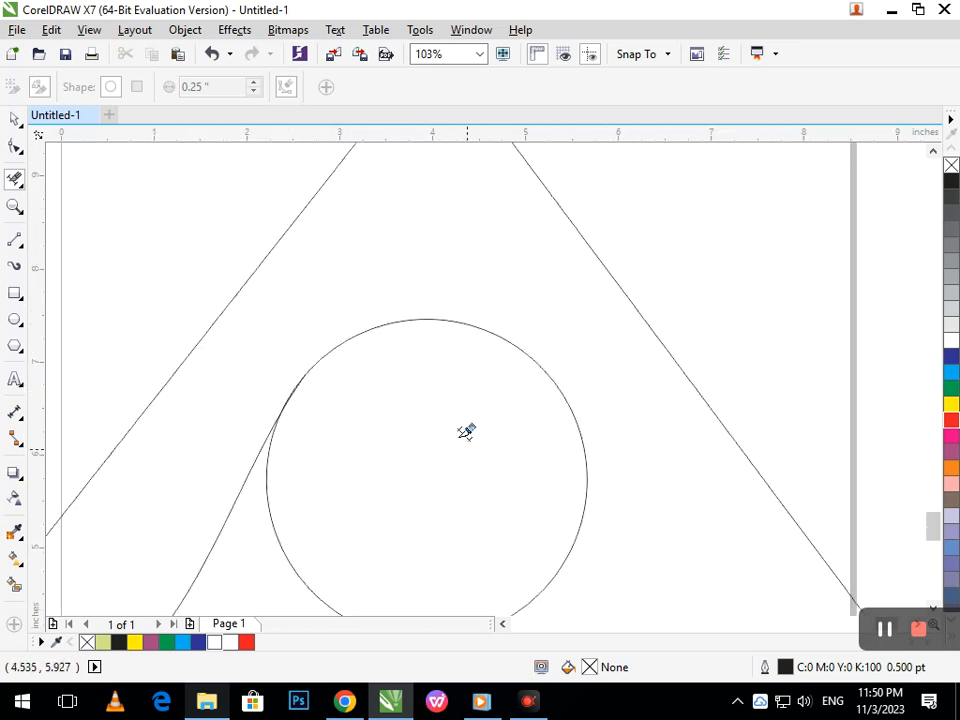
scroll(520, 470, "down", 3)
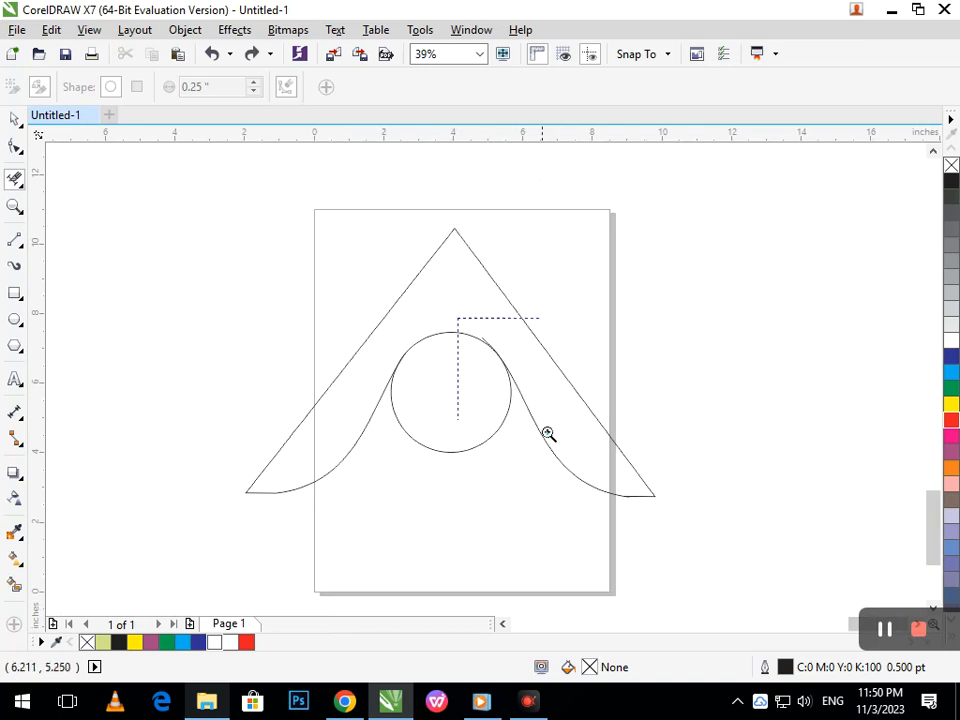
- Adjust the upper end node of the right S-curve so the curve crosses the circle's outline
scroll(503, 382, "up", 4)
scroll(333, 157, "up", 2)
left_click(9, 148)
left_click(343, 257)
left_click_drag(341, 255, 336, 257)
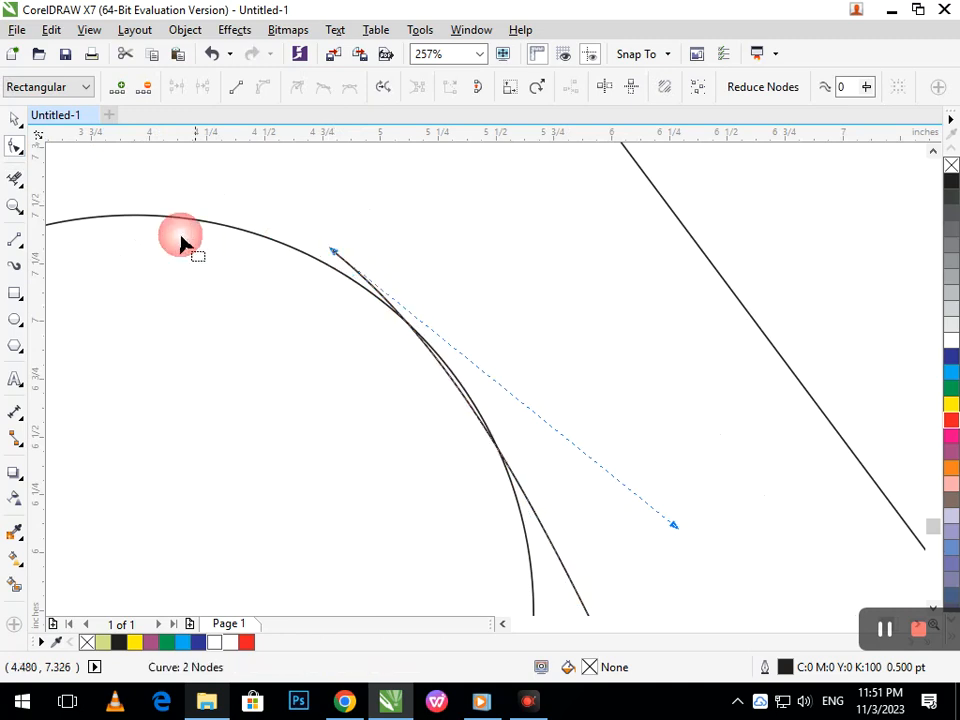
- Delete the right S-curve's end segment outside the circle with Virtual Segment Delete and clear the selection
left_click(15, 180)
scroll(303, 225, "up", 4)
scroll(380, 340, "down", 6)
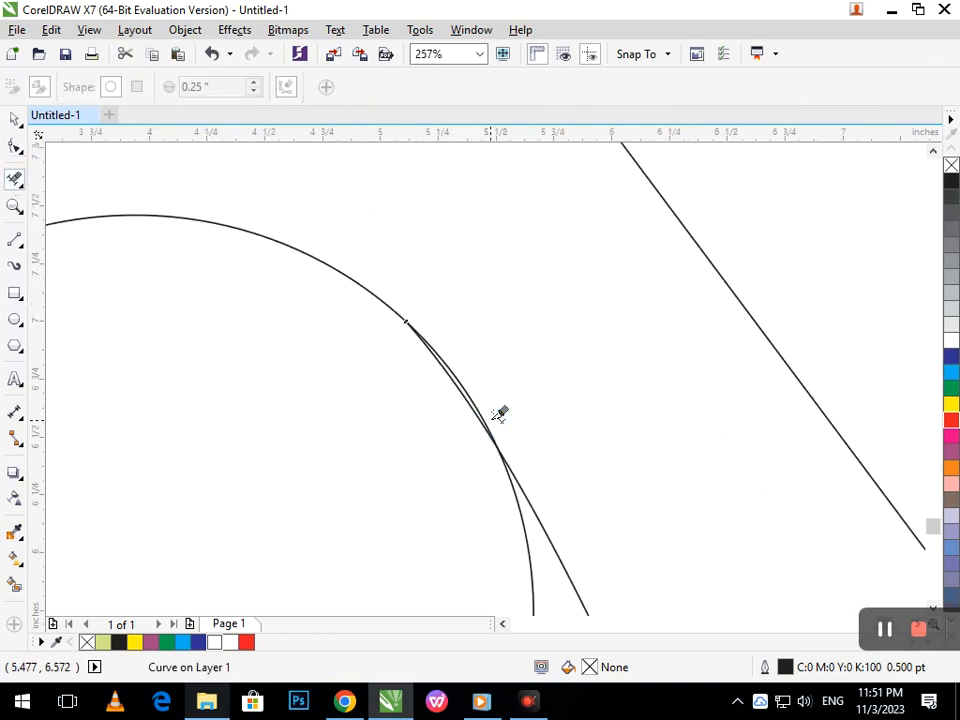
scroll(447, 429, "down", 3)
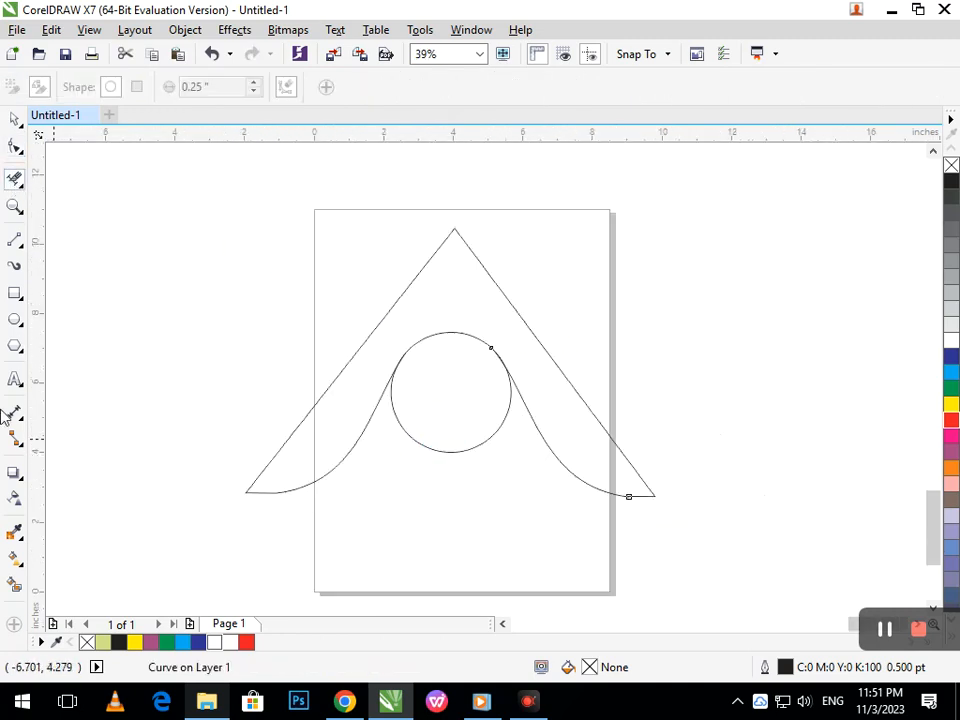
left_click(13, 124)
left_click(92, 300)
- Draw a horizontal line about 4.07 inches long across the lower part of the circle
left_click(15, 240)
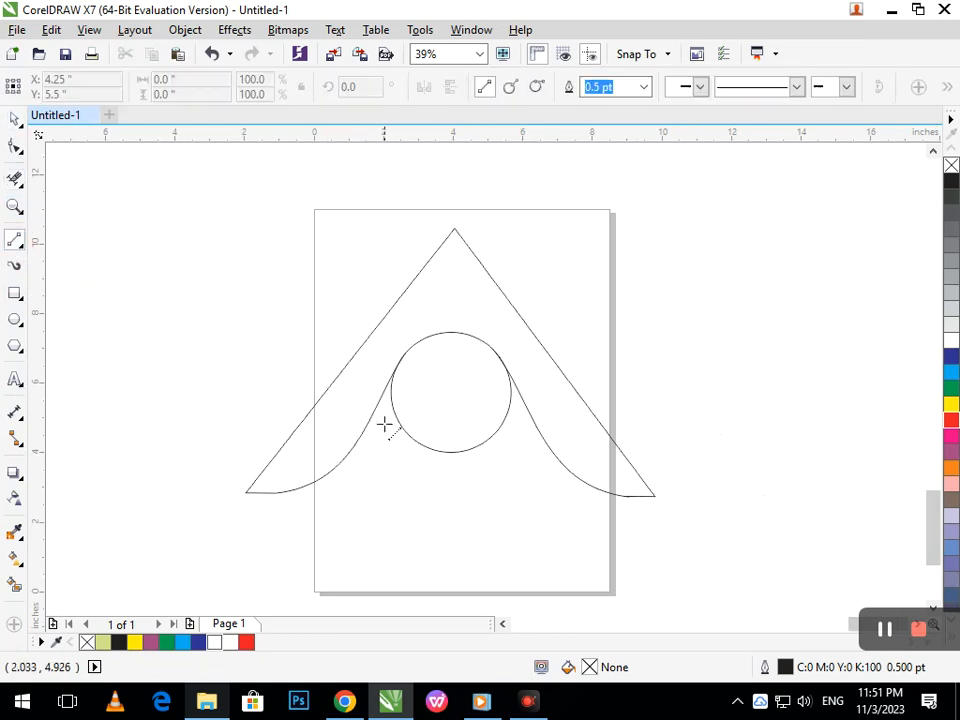
left_click(383, 437)
left_click(525, 437)
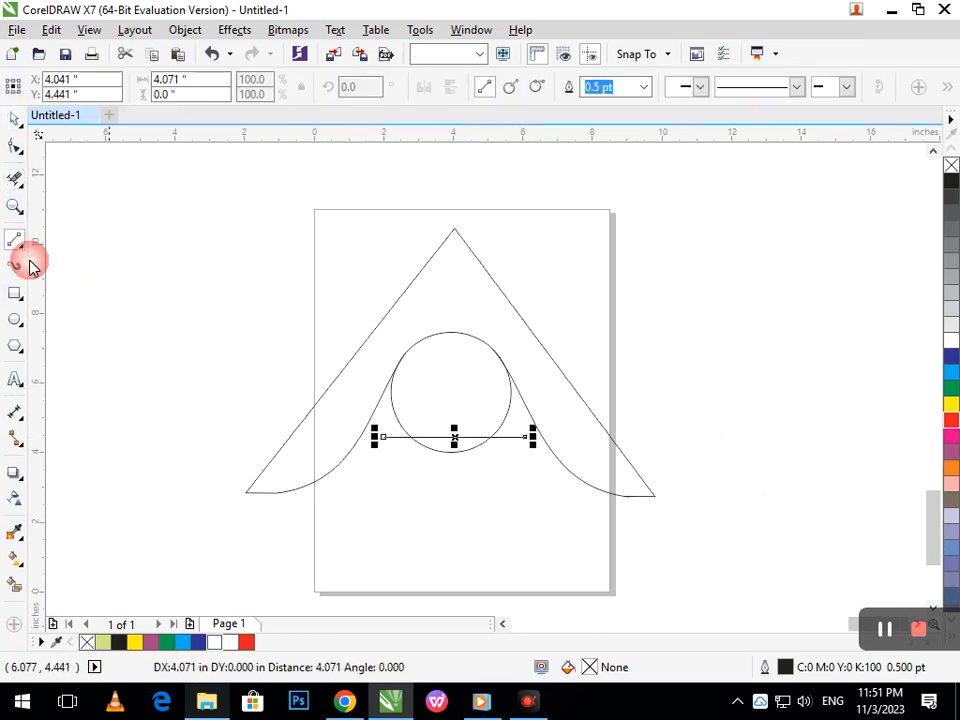
- Delete the circle's arc below the horizontal line and all parts of the line with Virtual Segment Delete
left_click(14, 178)
left_click(442, 451)
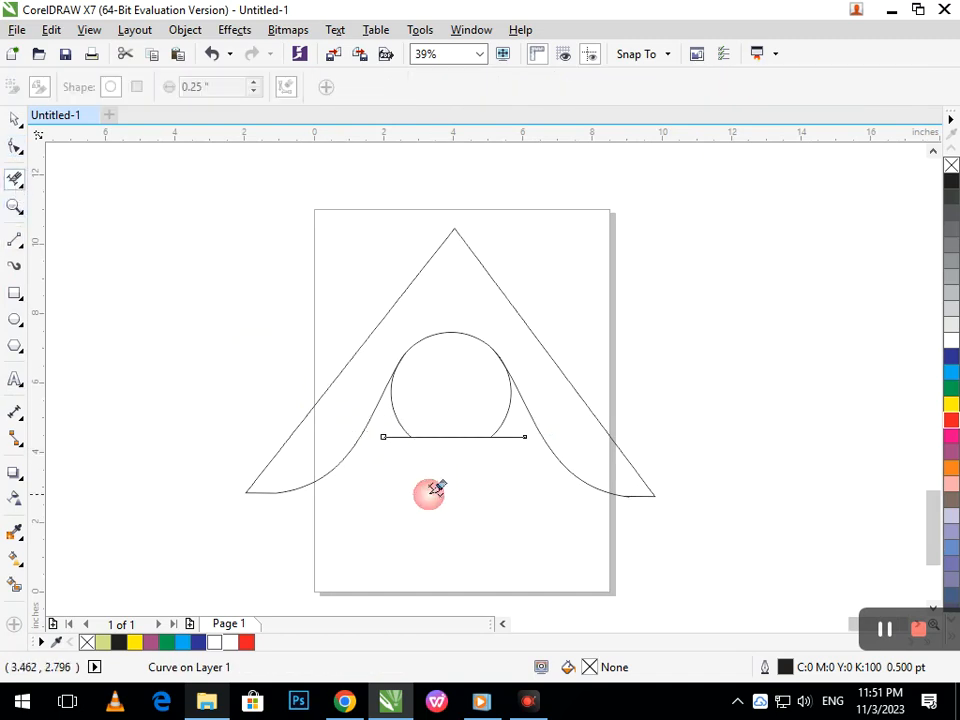
left_click(395, 437)
left_click(512, 437)
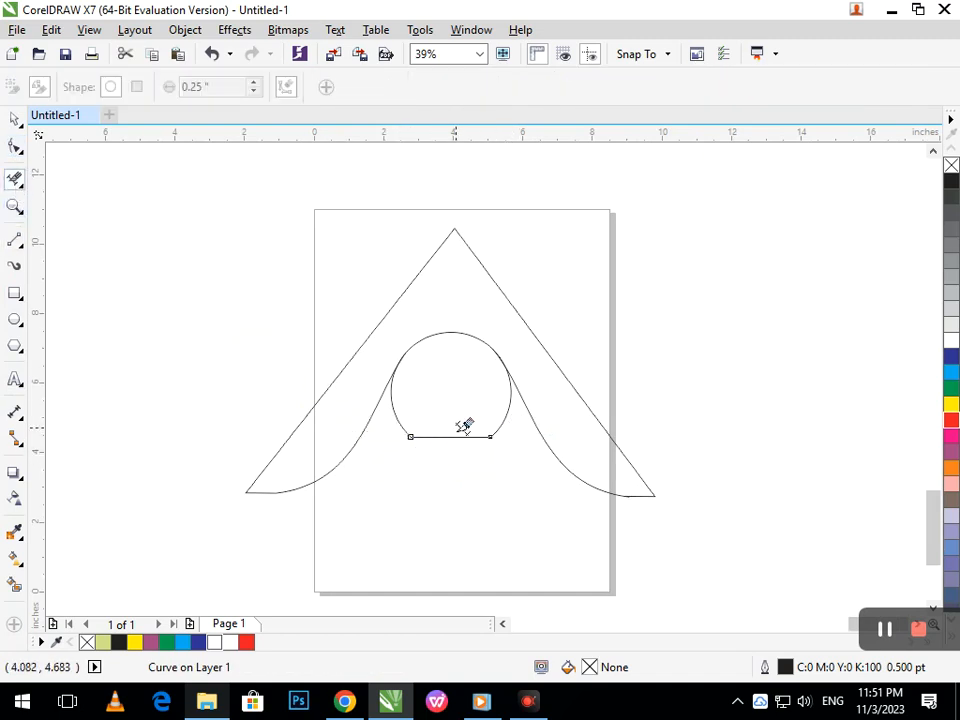
left_click(458, 437)
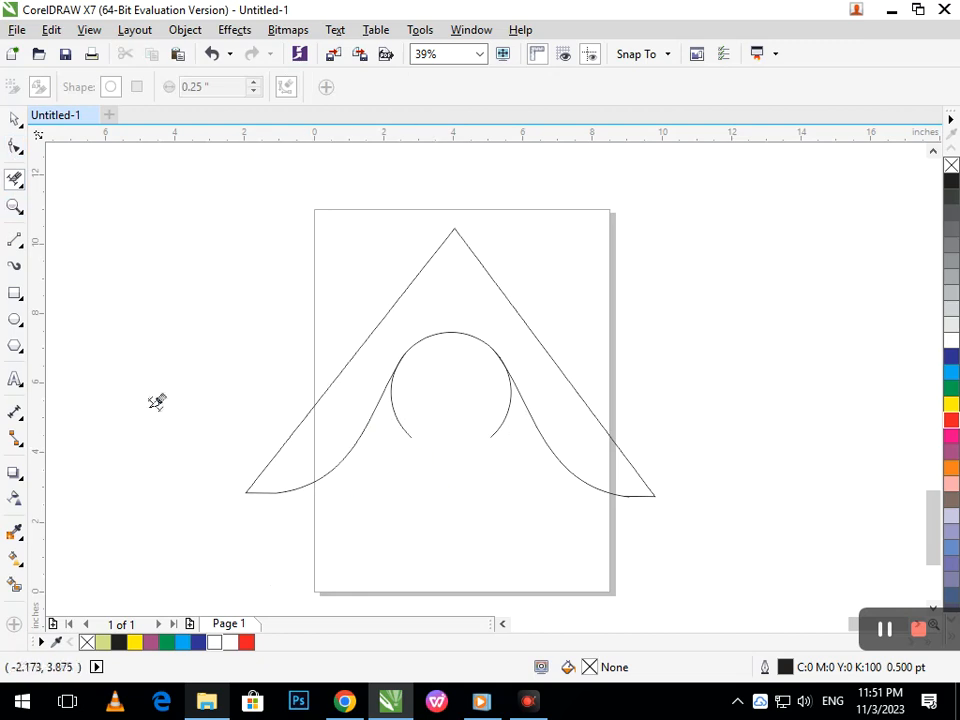
- Draw a smaller circle about 3.05 inches wide and place it inside the open circle
left_click(15, 120)
left_click(15, 319)
left_click_drag(221, 272, 311, 378)
left_click(15, 120)
left_click(248, 312)
left_click_drag(248, 312, 439, 387)
left_click(772, 415)
- Draw a narrow upright rectangle straddling the bottom of the inner circle
key("F2")
left_click_drag(312, 355, 622, 551)
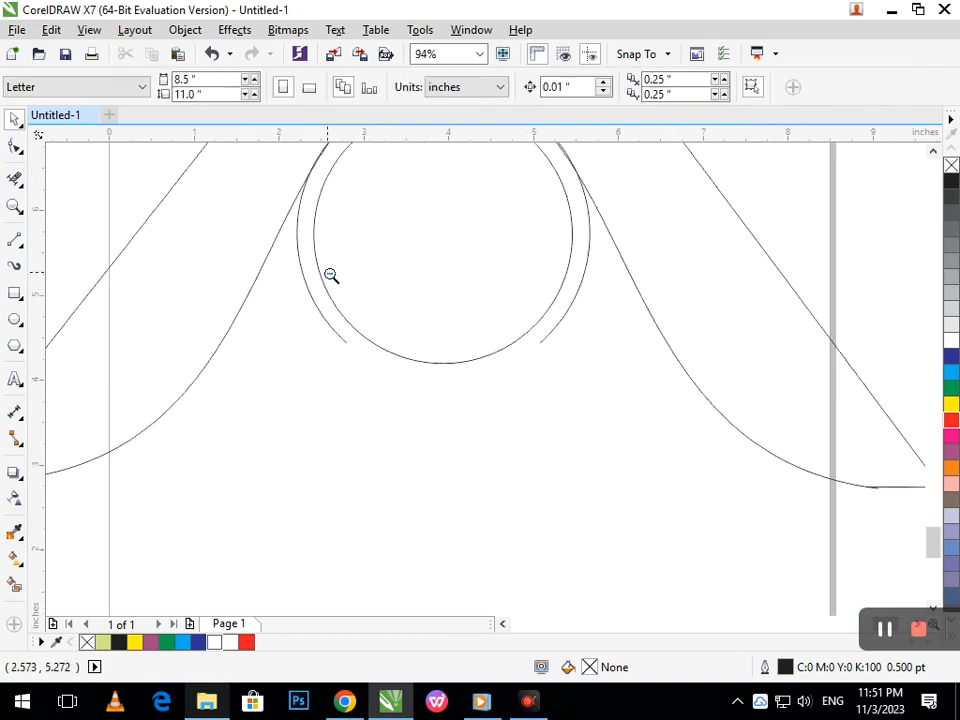
key("F3")
key("F2")
left_click_drag(352, 276, 640, 600)
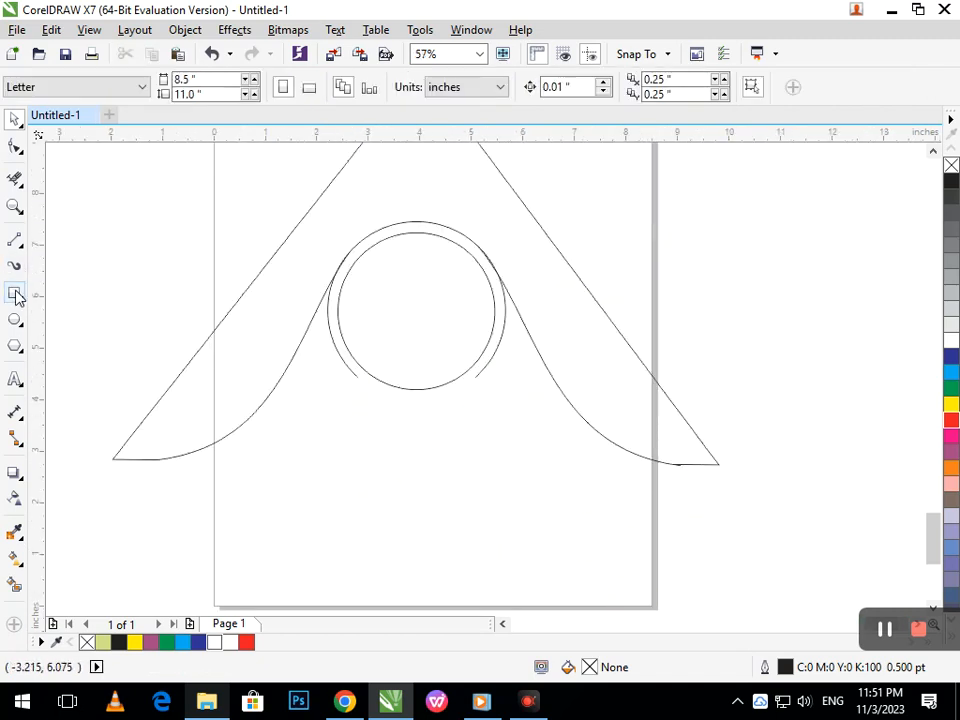
left_click(15, 293)
mouse_move(416, 352)
left_mouse_down()
mouse_move(444, 431)
mouse_move(399, 407)
left_mouse_up()
left_click(15, 118)
- Cut away the inner circle's bottom segment together with the rectangle using Virtual Segment Delete, and select the inner circle
left_click(422, 277, "shift")
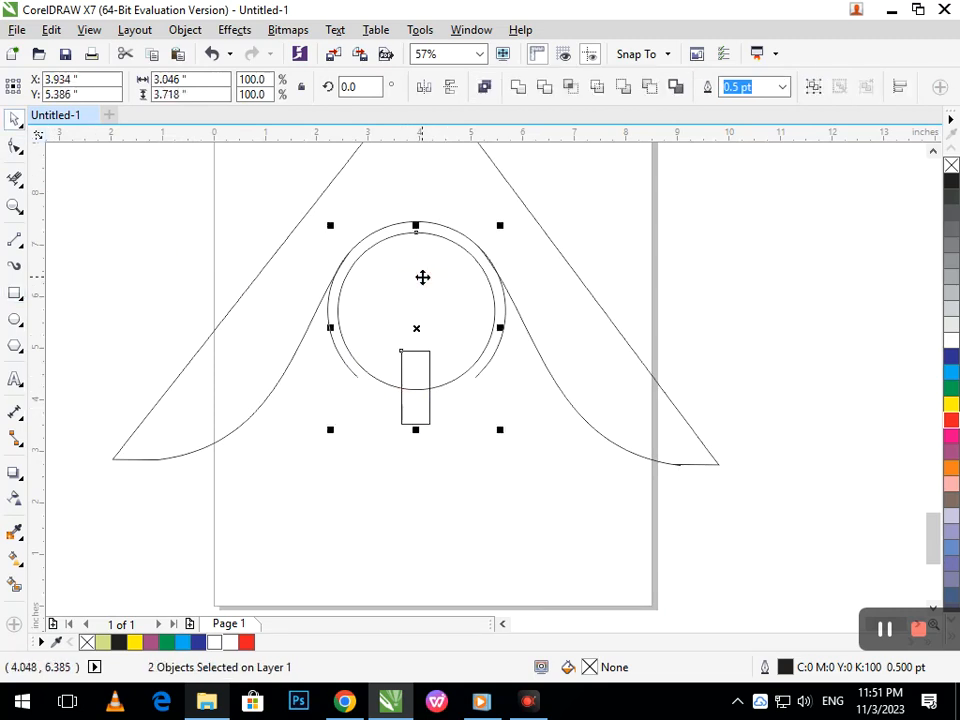
left_click(15, 178)
left_click_drag(414, 337, 408, 462)
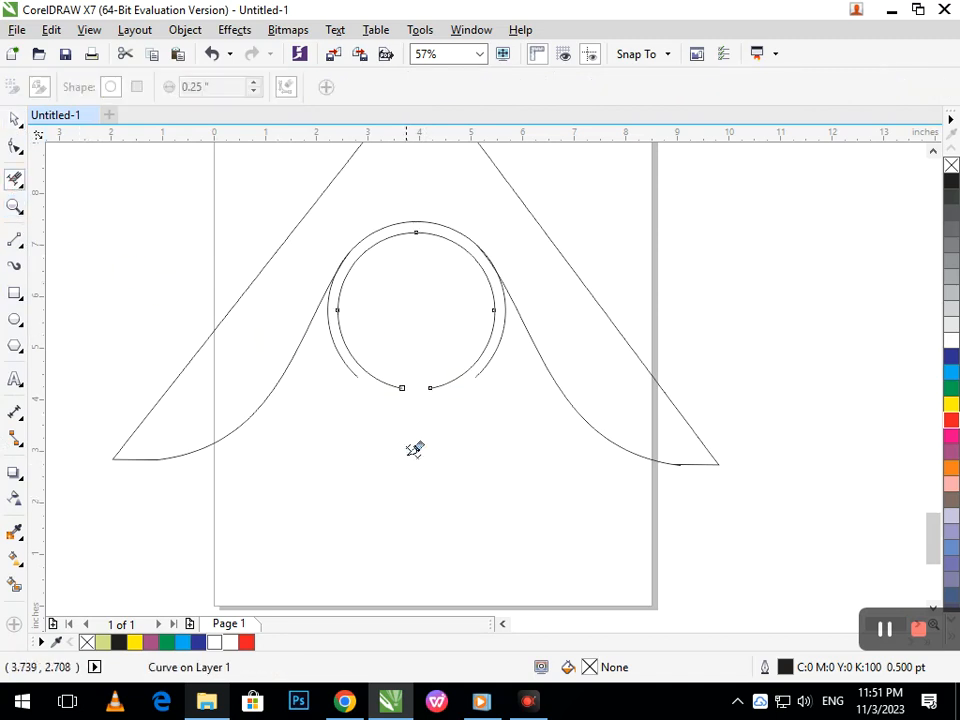
left_click(15, 120)
left_click(371, 313)
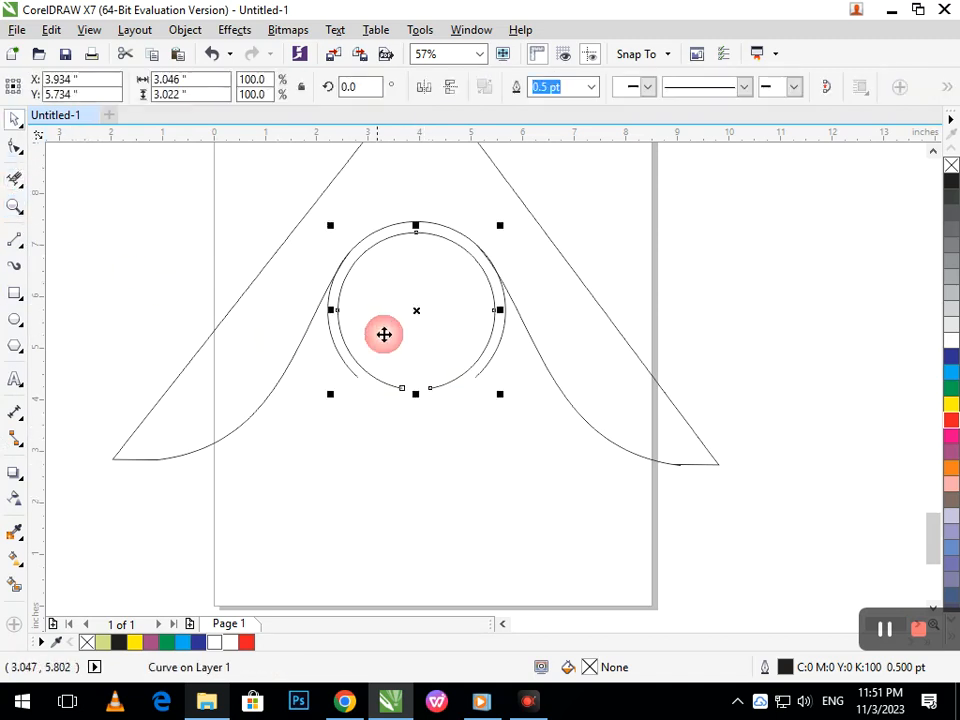
left_click(494, 380)
left_click(435, 387)
left_click_drag(435, 387, 429, 433)
key("ctrl+z")
- Apply an Artistic Media preset stroke with one round and one pointed end to the inner circle, 0.51 inches wide
left_click(15, 268)
left_click(101, 279)
left_click(240, 87)
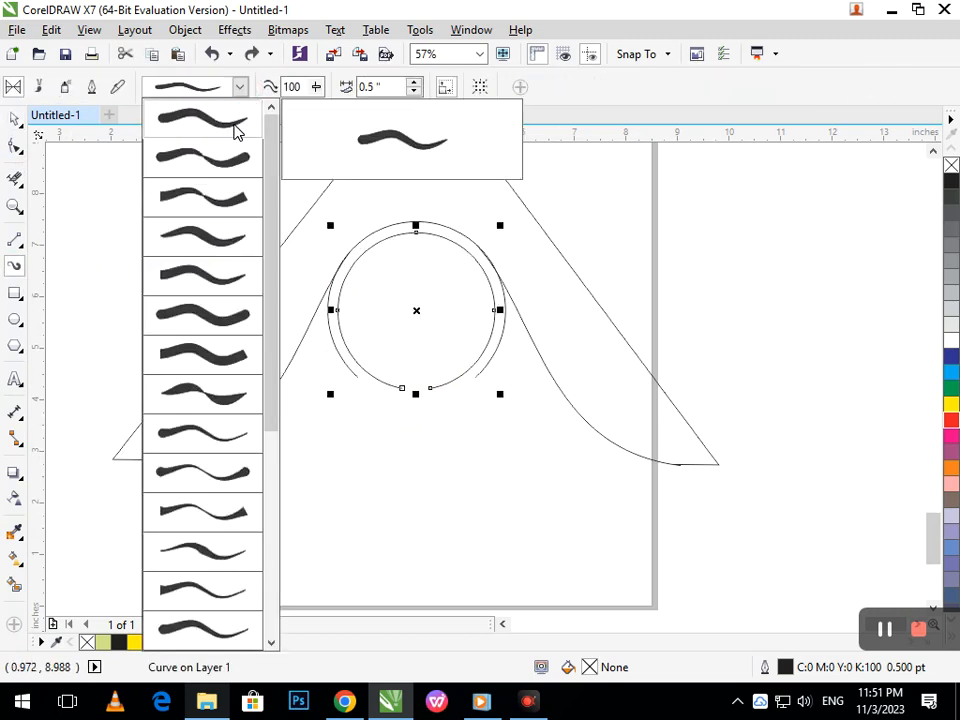
left_click(231, 125)
left_click(385, 87)
left_click(414, 82)
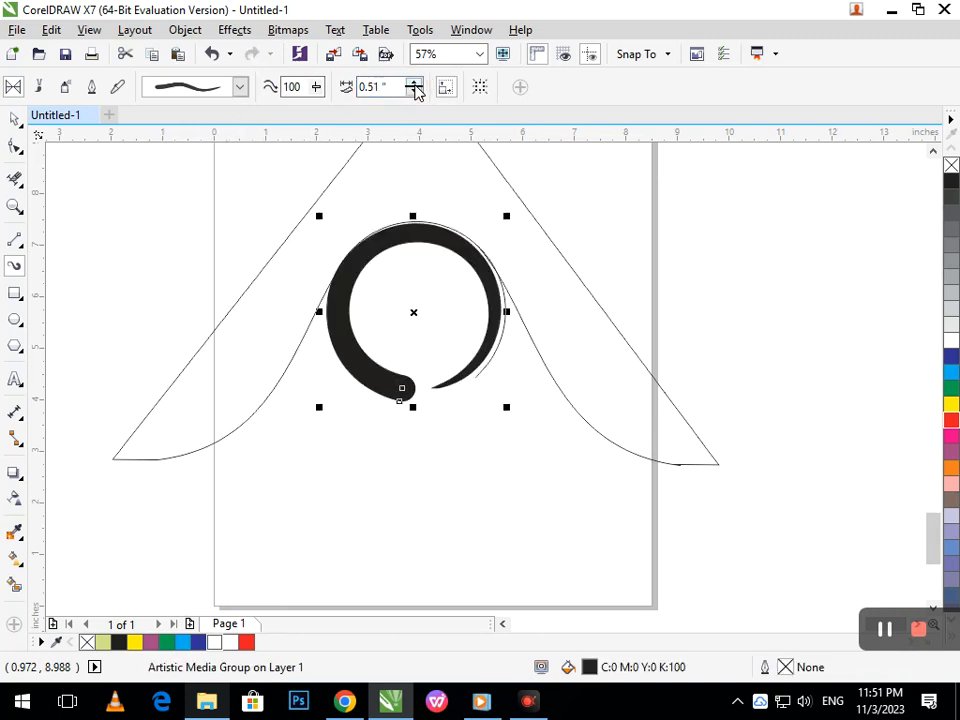
- Try other preset strokes on the inner circle and choose the thick one that tapers at both ends
left_click(240, 87)
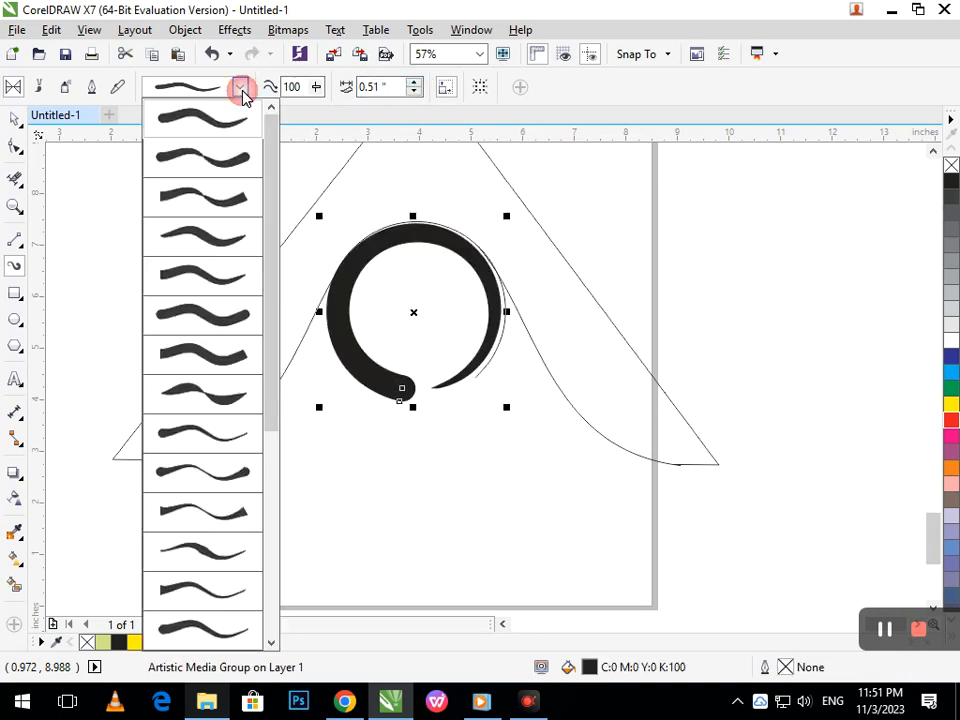
left_click(231, 123)
left_click(240, 87)
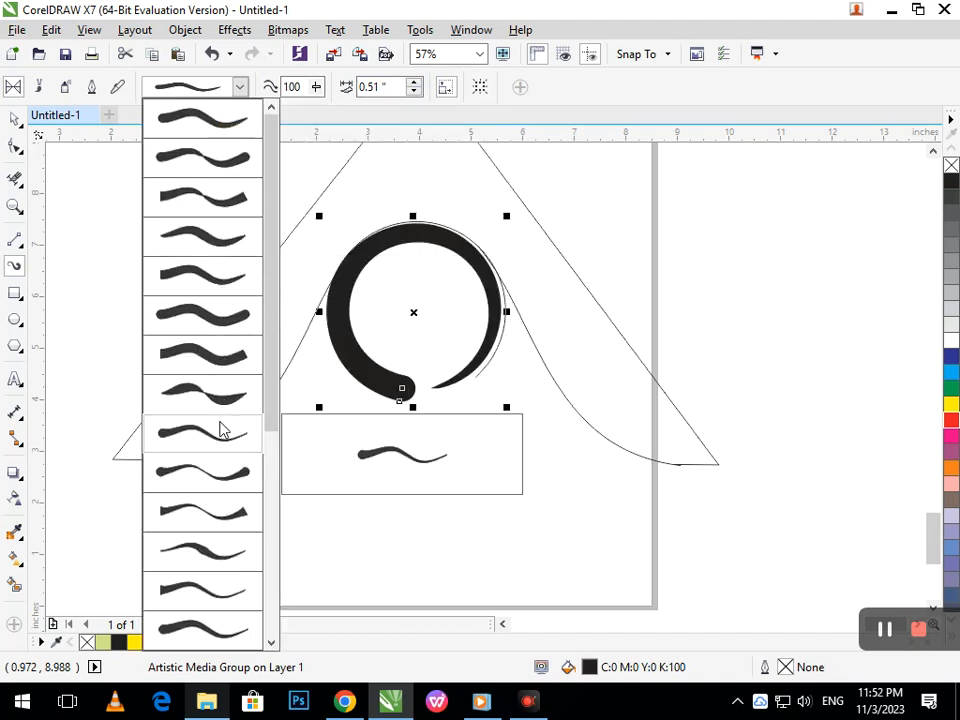
left_click(223, 428)
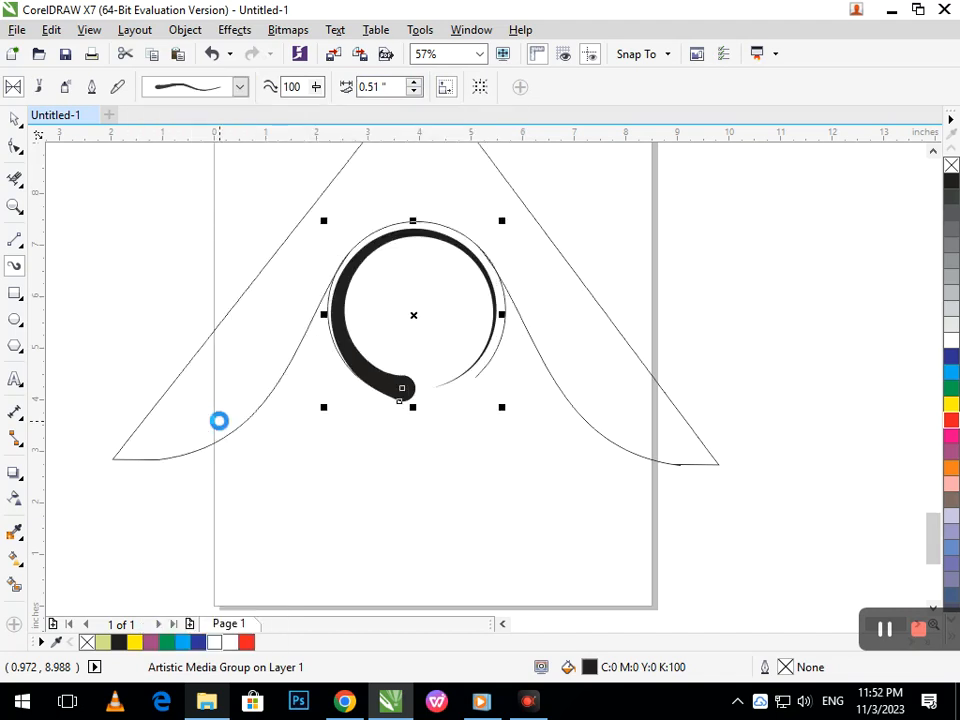
left_click(240, 87)
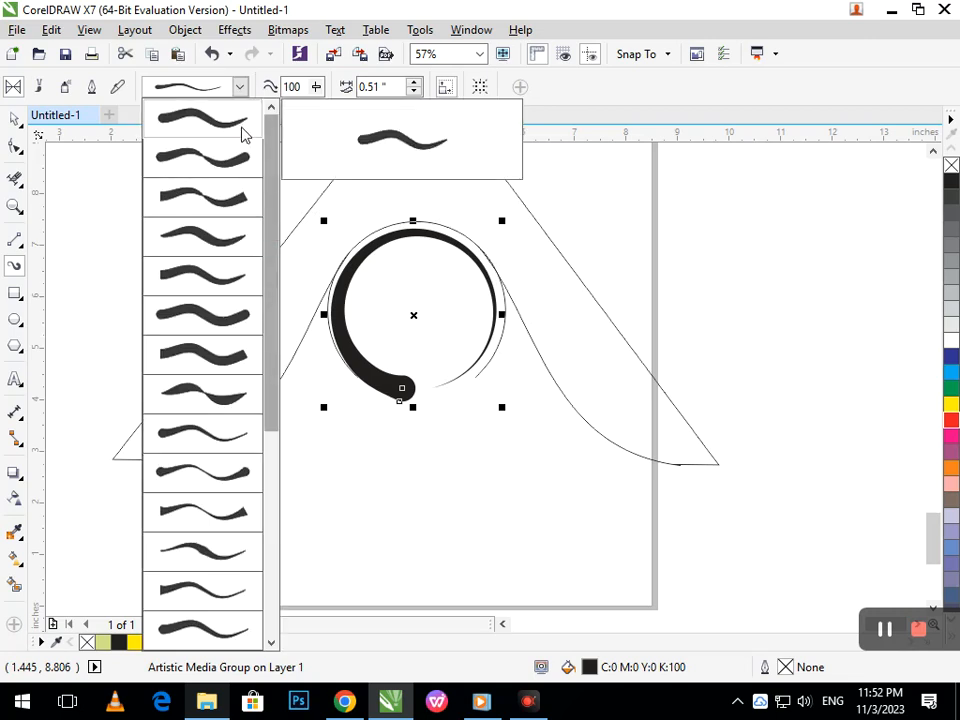
left_click(233, 251)
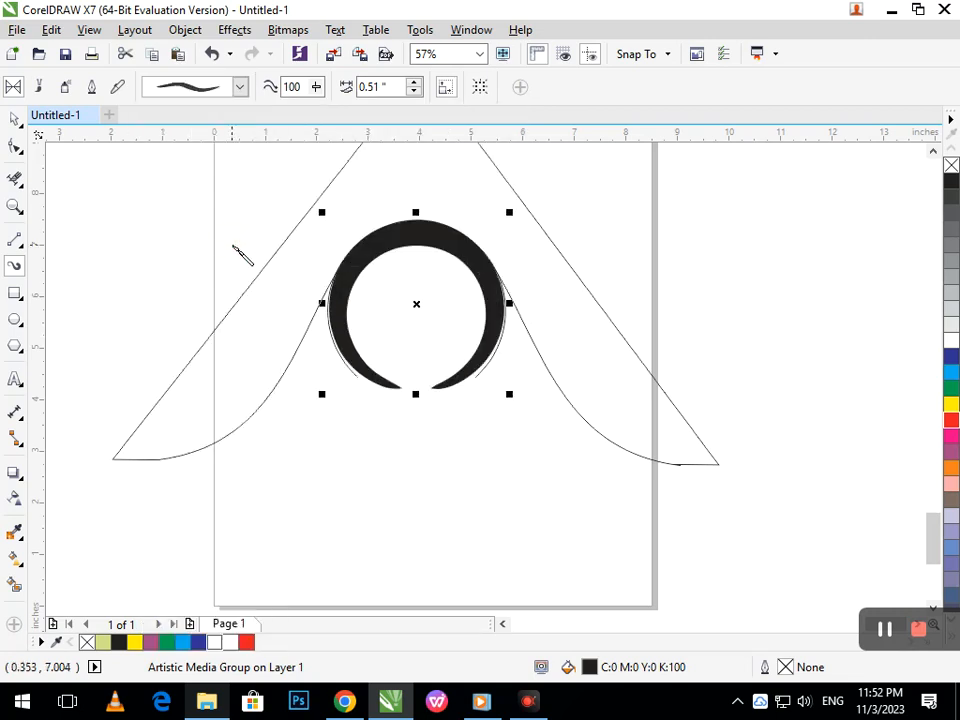
- Shrink the black crescent ring and position it inside the outer open circle with a gap around it
left_click(17, 119)
left_click(295, 360)
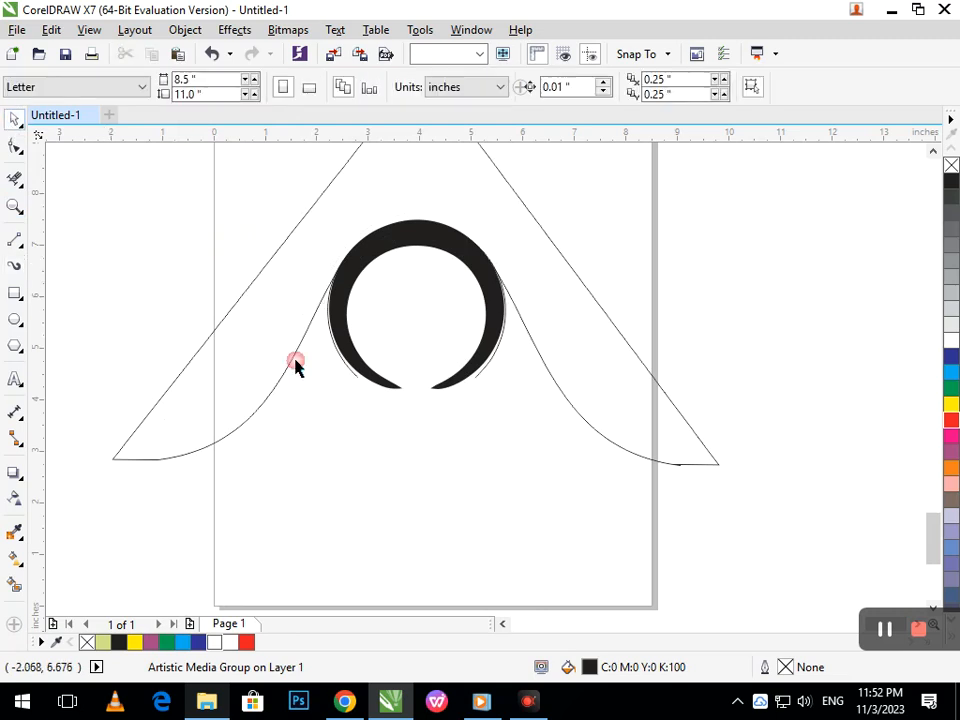
left_click(373, 379)
left_click_drag(332, 395, 343, 402)
left_click(478, 437)
scroll(489, 399, "down", 2)
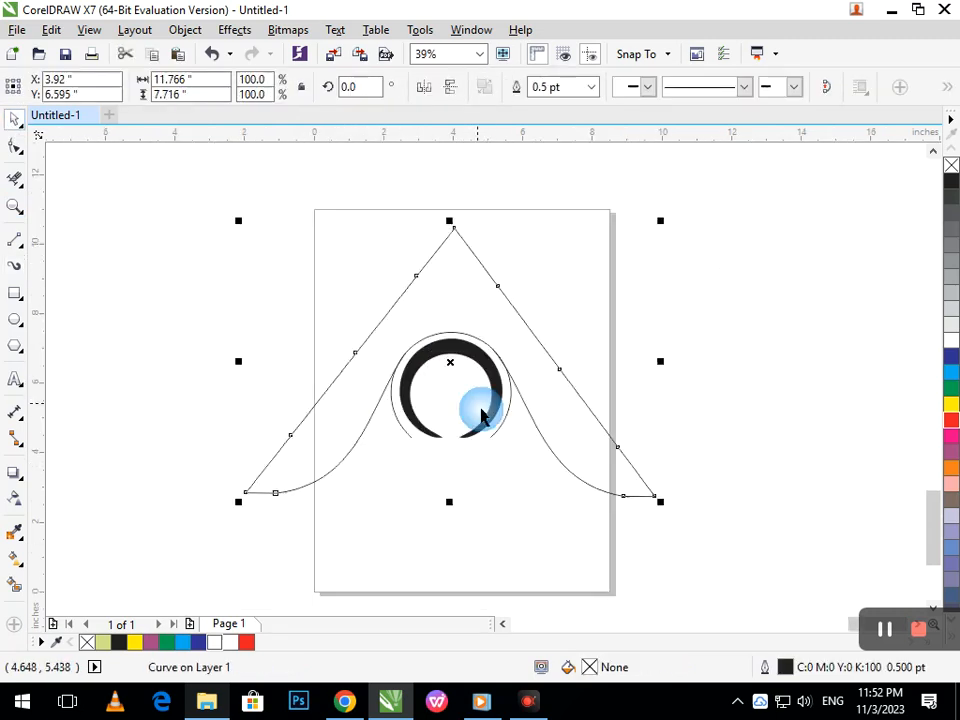
left_click(459, 473)
scroll(419, 397, "up", 1)
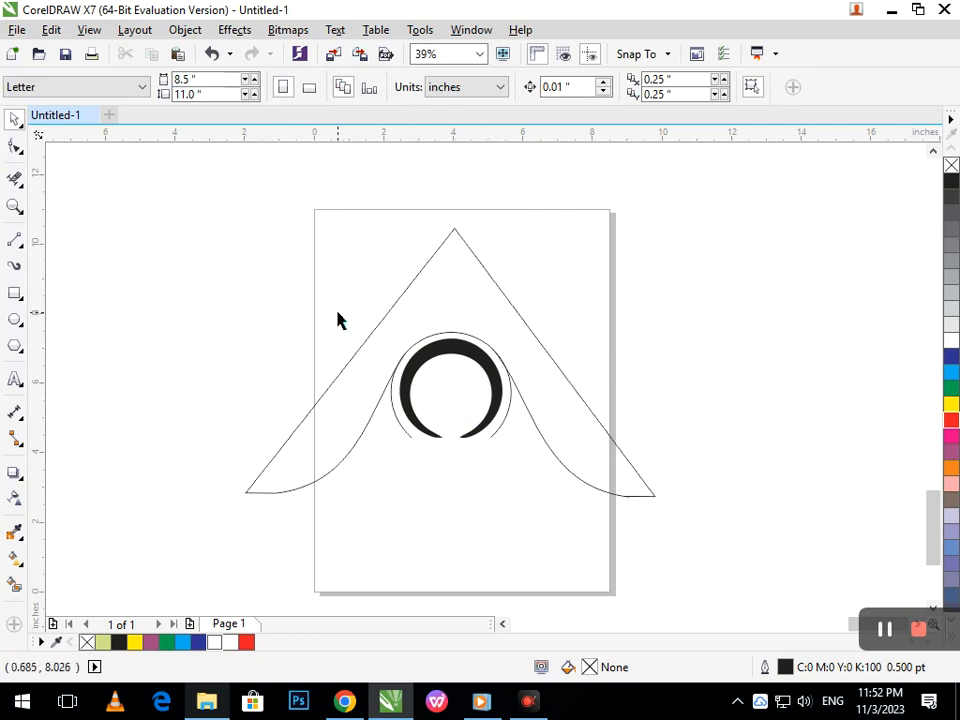
- Draw a vertical line about 3 inches long from the triangle's apex down to the top of the outer circle
key("F2")
mouse_move(319, 208)
left_mouse_down()
mouse_move(599, 398)
mouse_move(717, 512)
left_mouse_up()
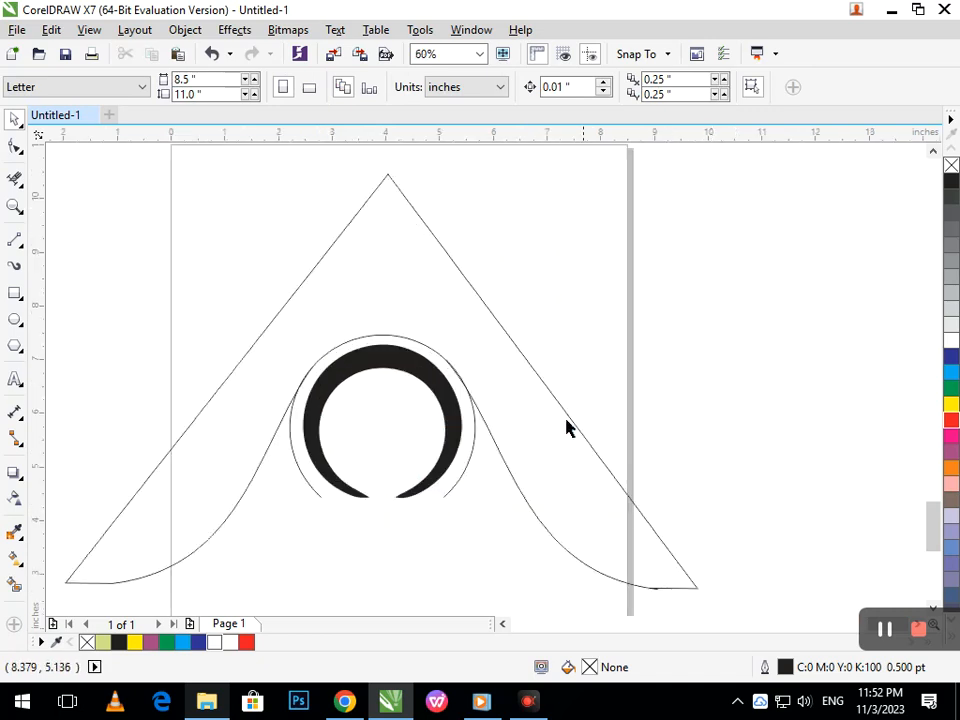
left_click(15, 240)
left_click_drag(388, 174, 388, 335)
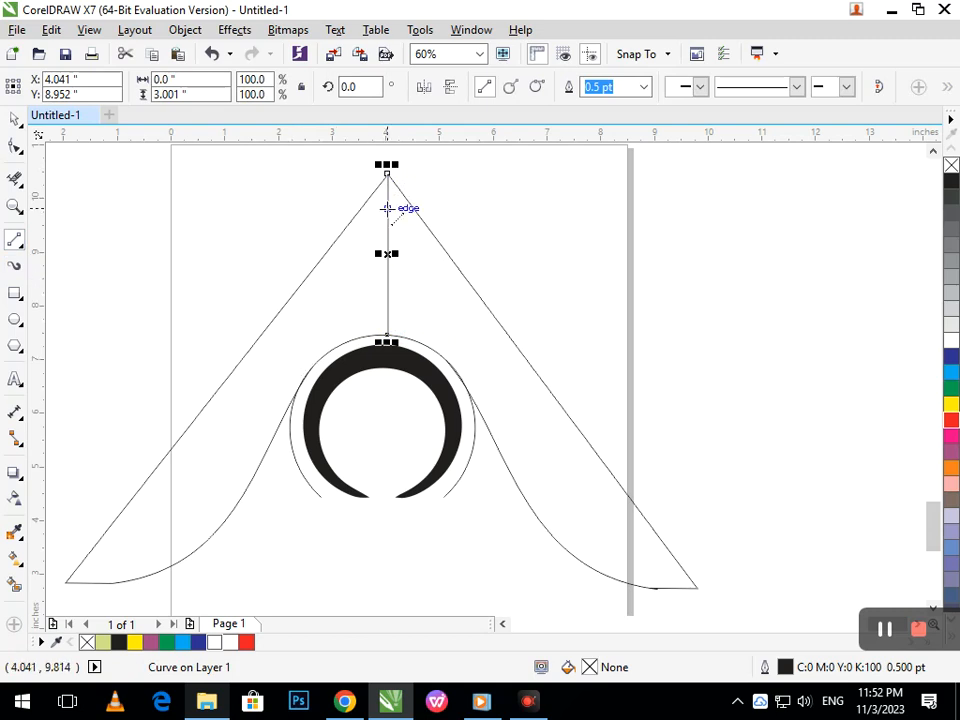
- Draw three slanted lines from the vertical line down alongside the triangle's right edge, and a line crossing their lower ends
left_click_drag(387, 211, 501, 359)
mouse_move(388, 263)
left_mouse_down()
mouse_move(461, 364)
mouse_move(491, 384)
left_mouse_up()
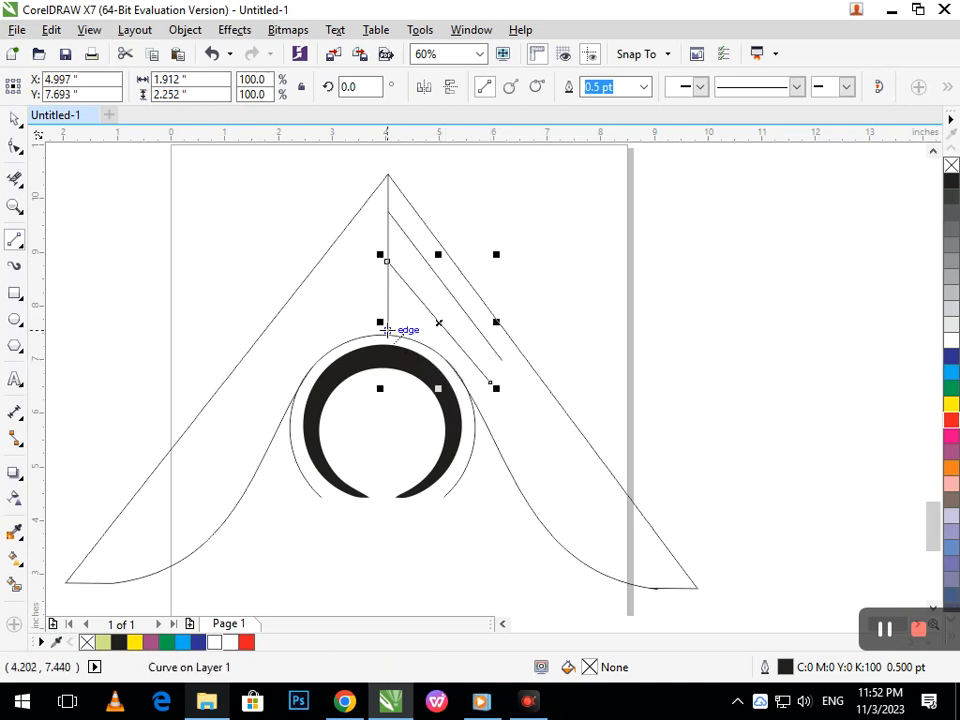
mouse_move(388, 307)
left_mouse_down()
mouse_move(397, 335)
mouse_move(517, 426)
left_mouse_up()
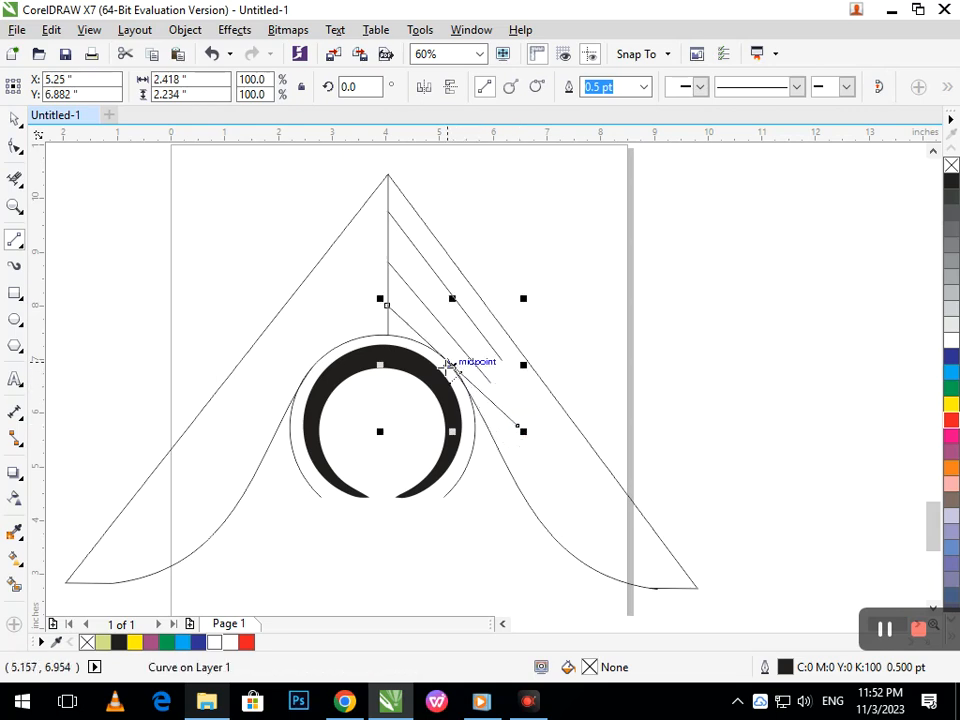
mouse_move(440, 370)
left_mouse_down()
mouse_move(553, 274)
mouse_move(553, 208)
mouse_move(518, 361)
mouse_move(493, 392)
mouse_move(525, 424)
left_mouse_up()
- Trim the line ends that extend past the crossing line and the triangle's edge with Virtual Segment Delete
left_click(16, 179)
scroll(450, 362, "up", 5)
mouse_move(450, 358)
left_mouse_down()
mouse_move(392, 206)
mouse_move(499, 272)
left_mouse_up()
key("ctrl+z")
left_click_drag(413, 214, 486, 296)
scroll(486, 296, "down", 5)
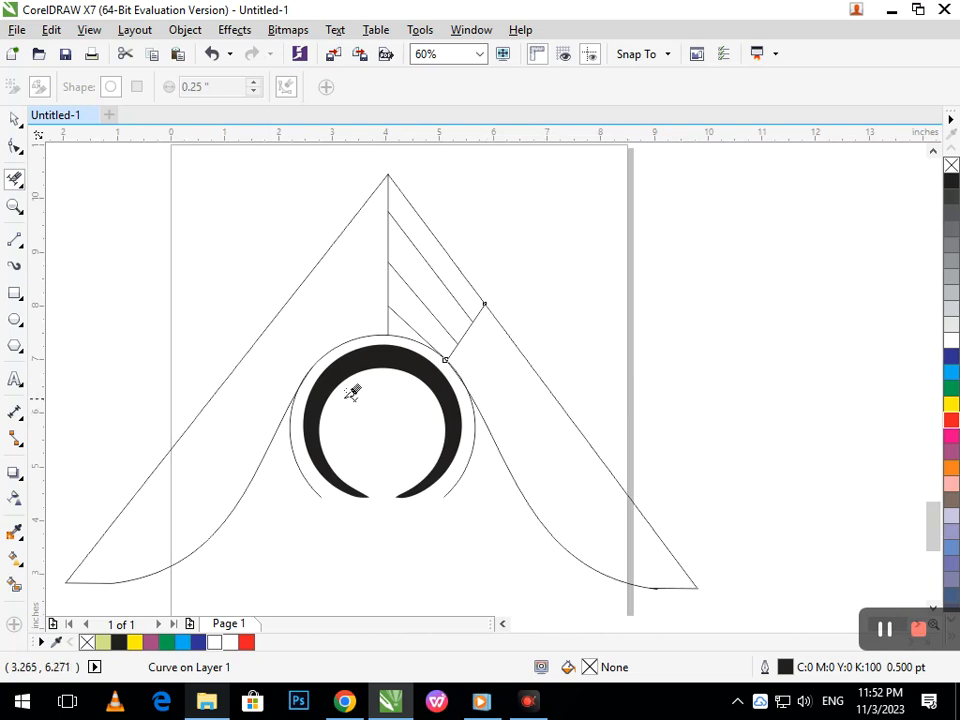
- Fill the three slanted bands right of the vertical line with Smart Fill and colour the outermost band red
left_click(14, 584)
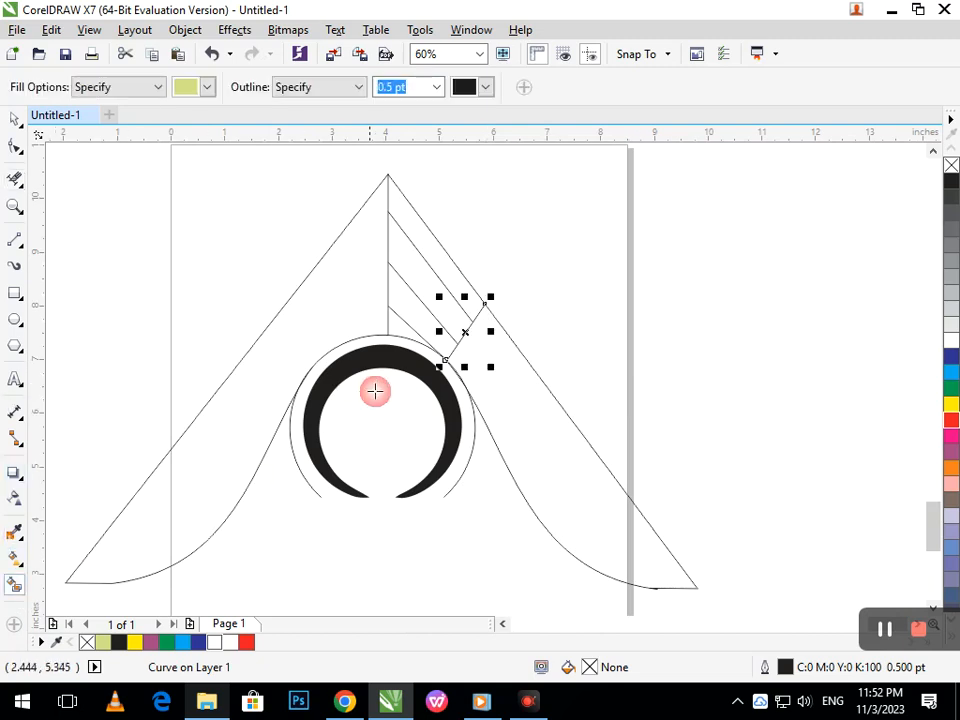
left_click(433, 326)
left_click(450, 302)
left_click(463, 288)
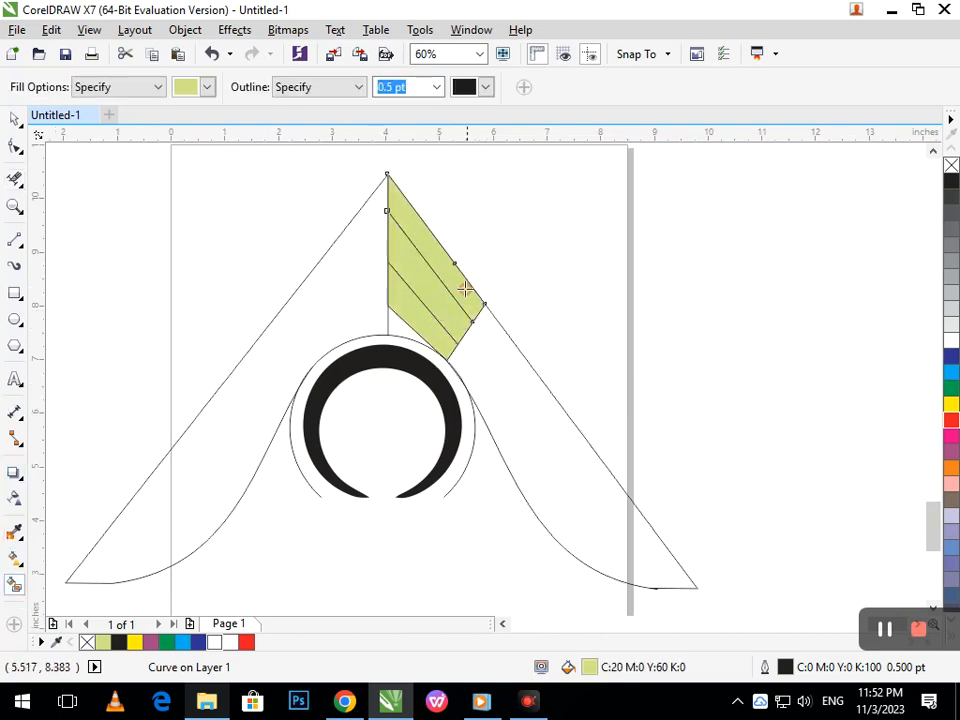
left_click(947, 418)
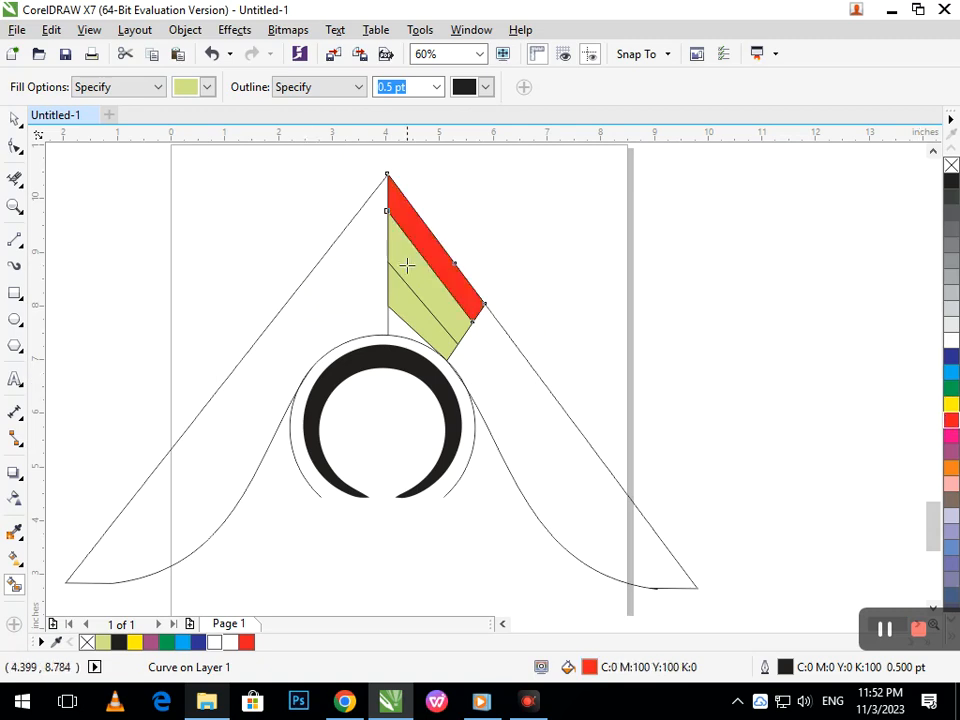
- Colour the second slanted band blue and the third purple, then Smart Fill the area below them and make it orange
left_click(951, 357)
left_click(429, 326)
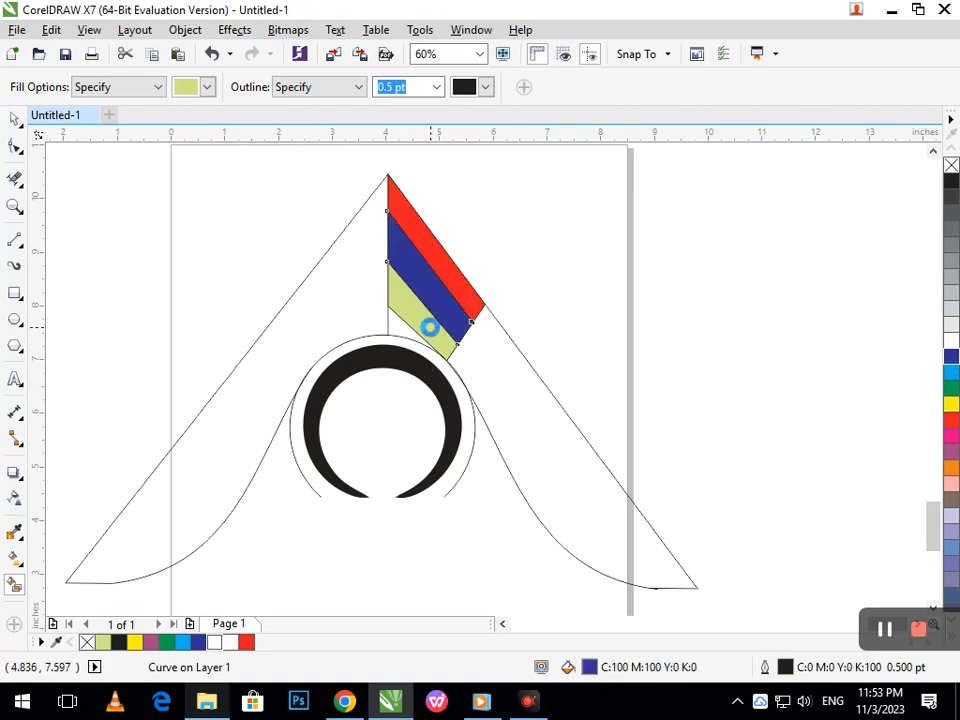
left_click(951, 358)
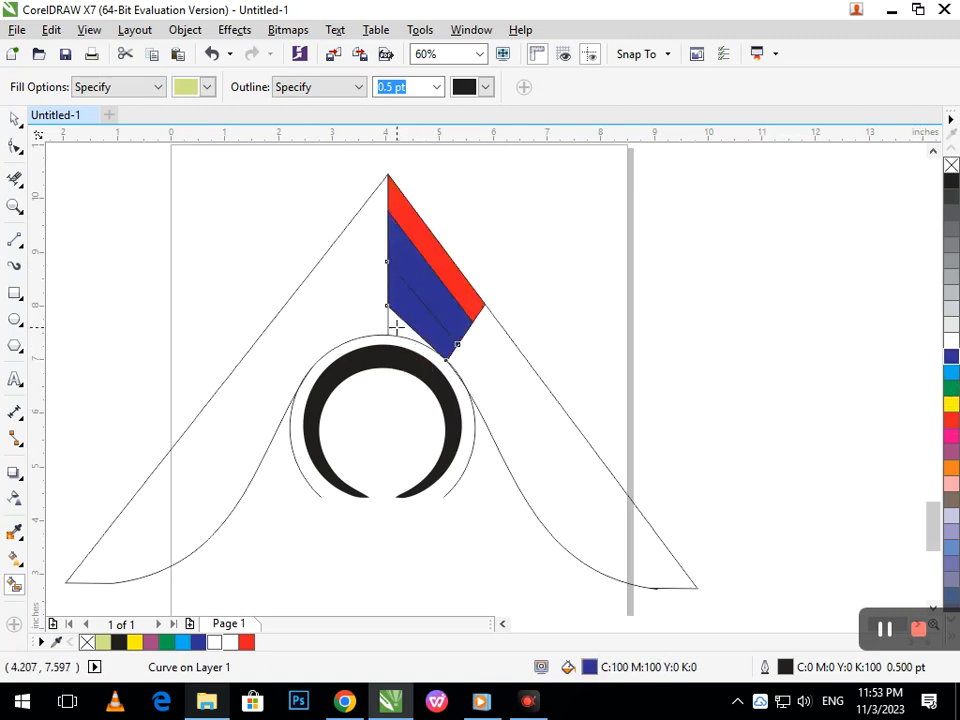
left_click(952, 453)
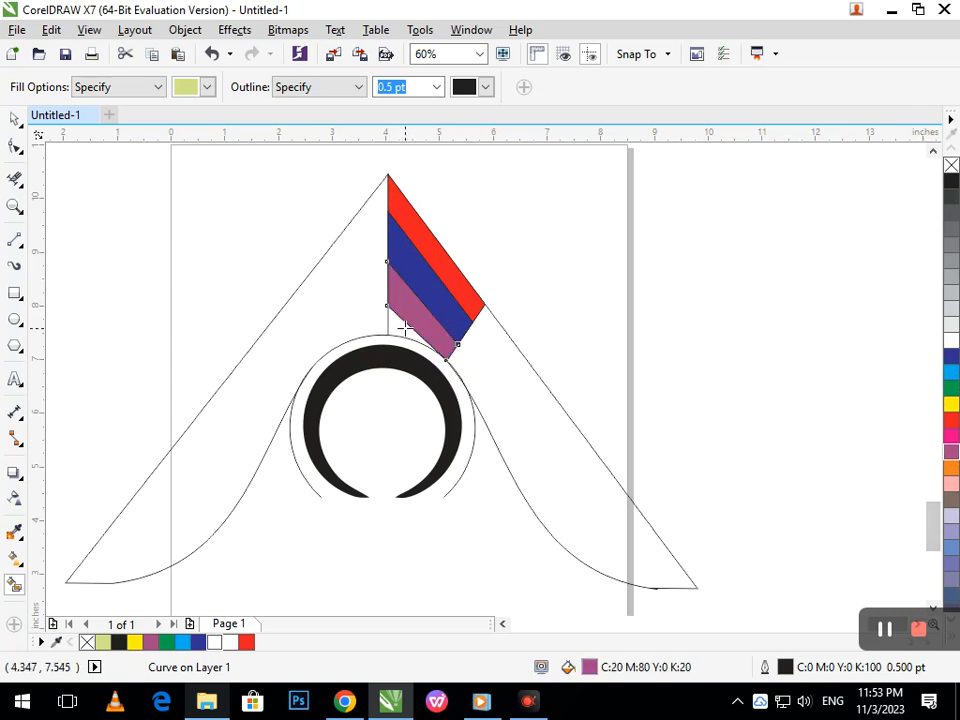
left_click(405, 327)
left_click(948, 468)
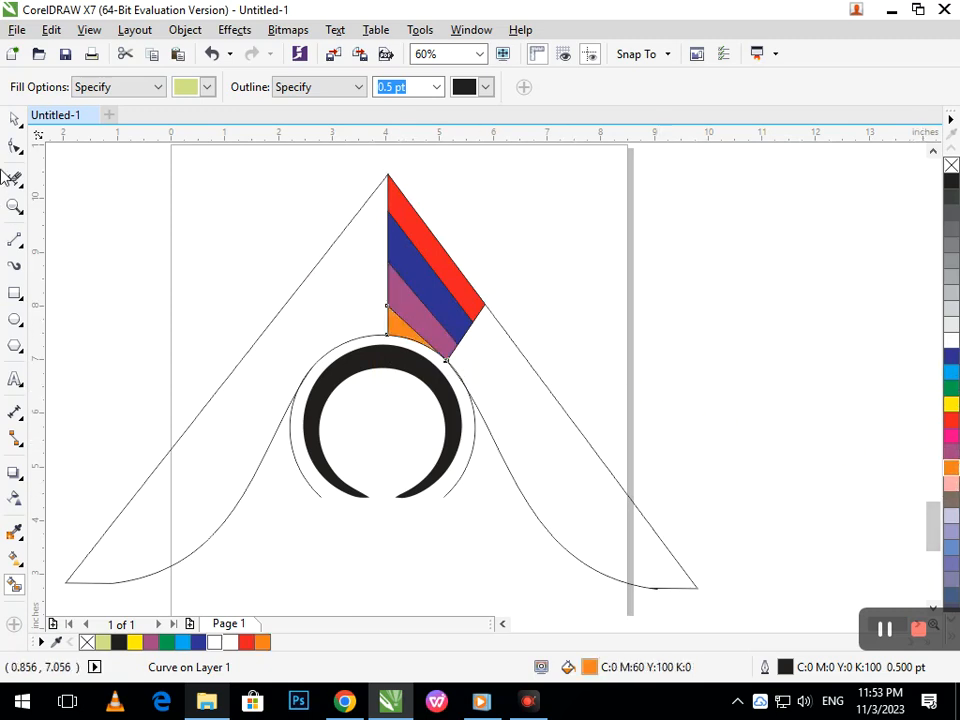
- Mirror a copy of all the coloured bands to the left side of the vertical line
left_click(14, 119)
left_click_drag(368, 171, 486, 369)
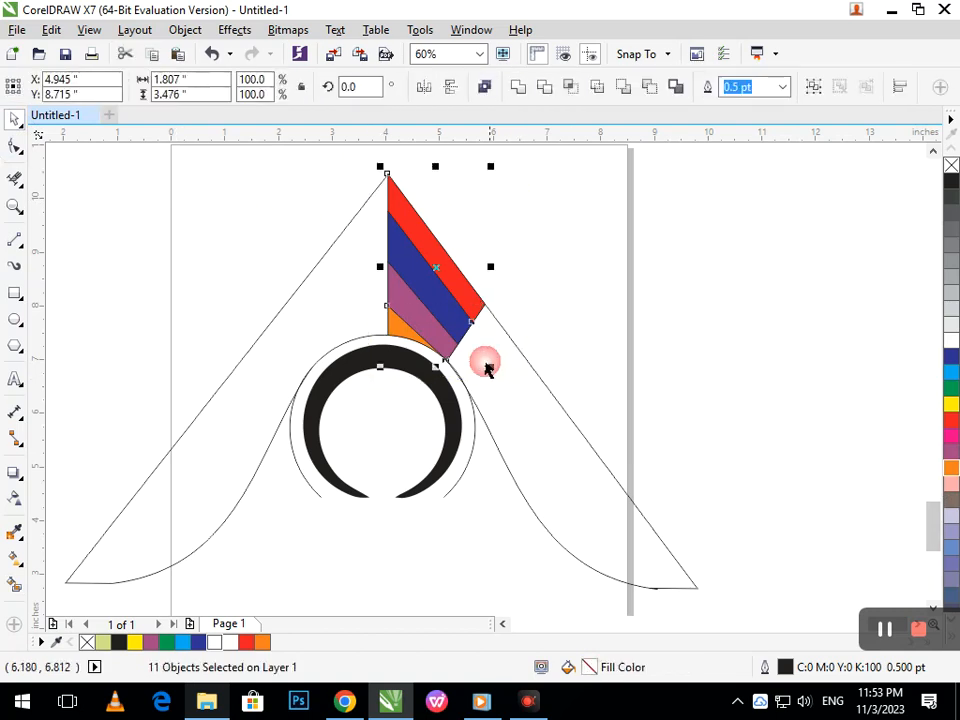
left_click_drag(491, 266, 317, 265)
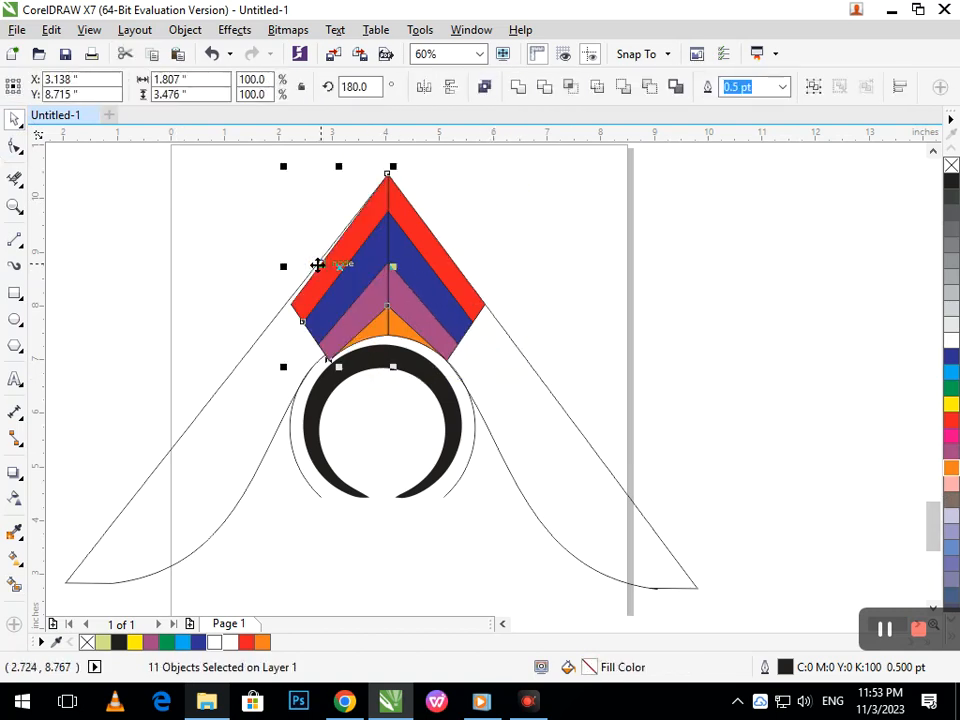
left_click(433, 337)
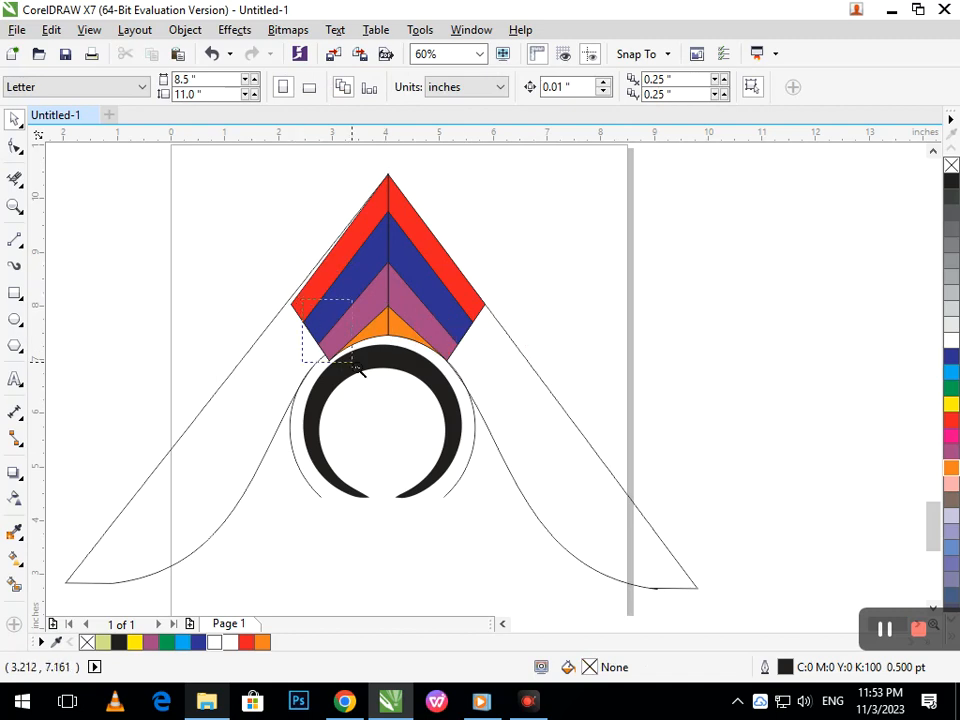
scroll(441, 418, "down", 2)
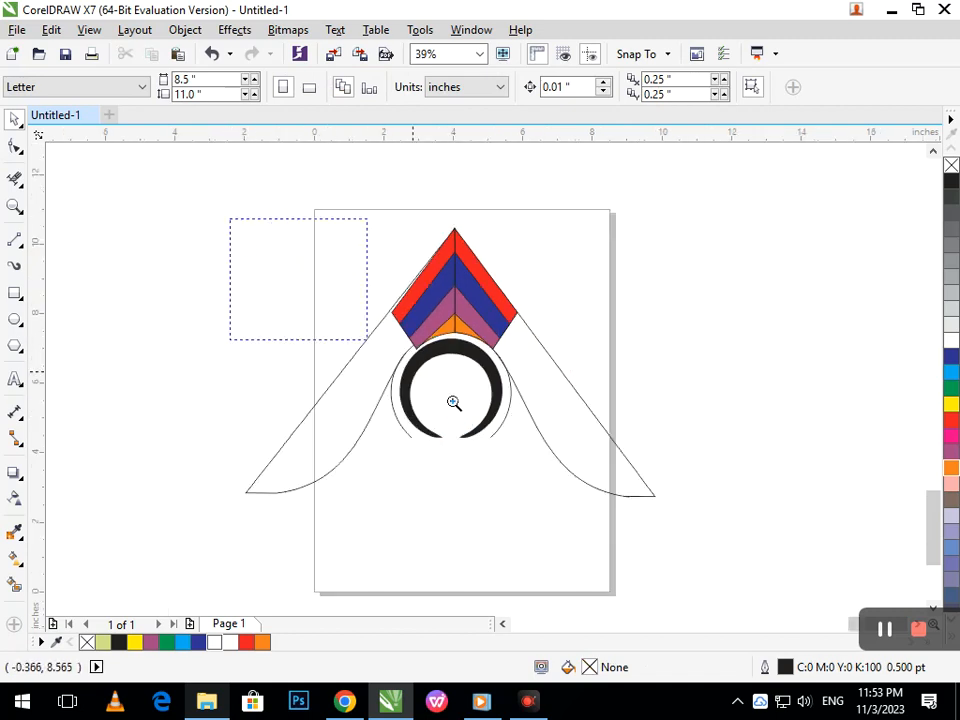
scroll(452, 403, "up", 1)
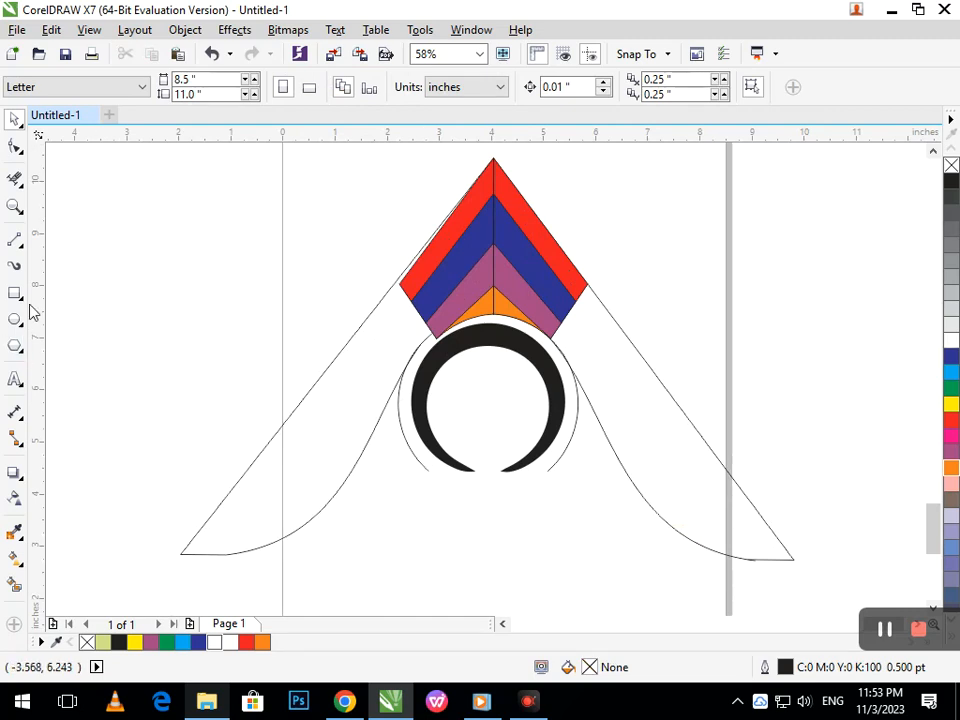
- Draw a line about 1.5 inches wide from the outer circle's lower left end to the left S-curve and bend it into an upward arc
left_click(12, 247)
left_click_drag(428, 469, 349, 477)
left_click(17, 174)
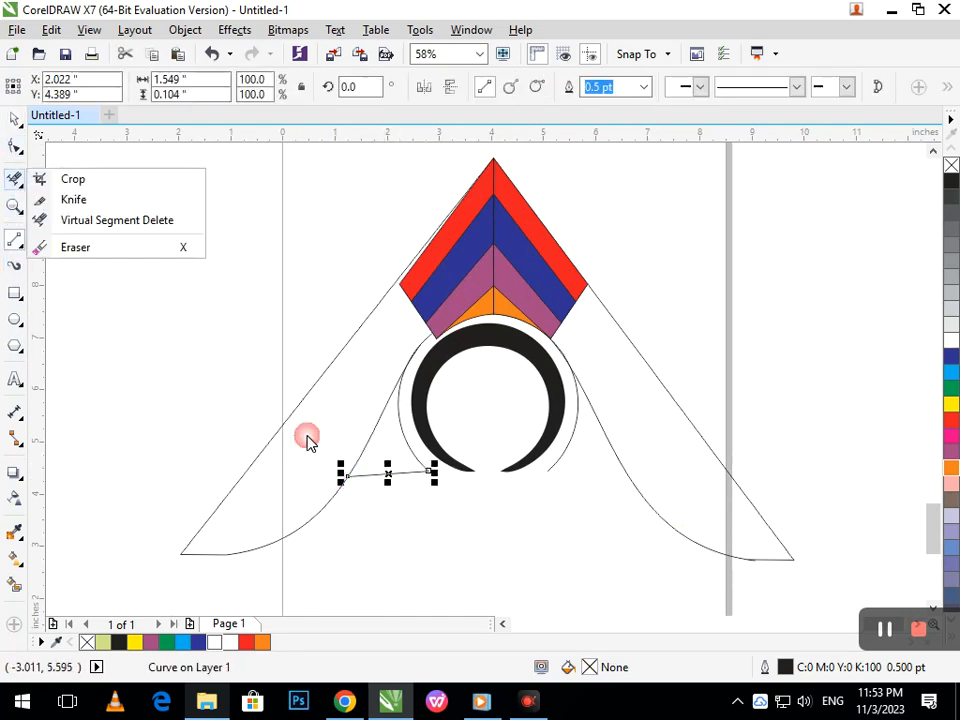
left_click(72, 145)
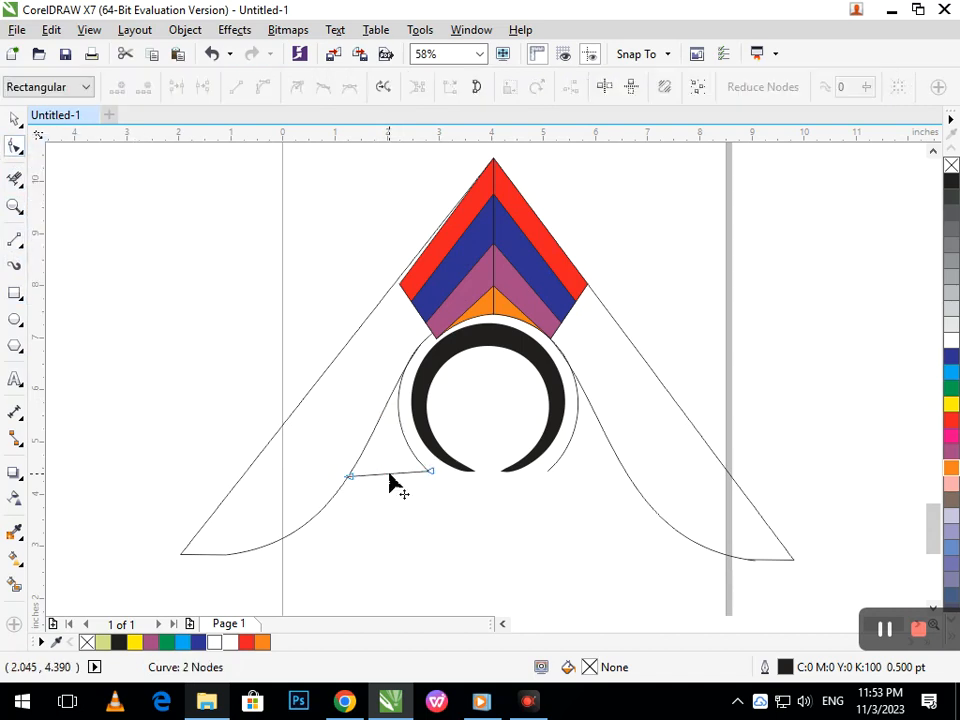
mouse_move(274, 203)
left_mouse_down()
mouse_move(392, 478)
mouse_move(385, 463)
left_mouse_up()
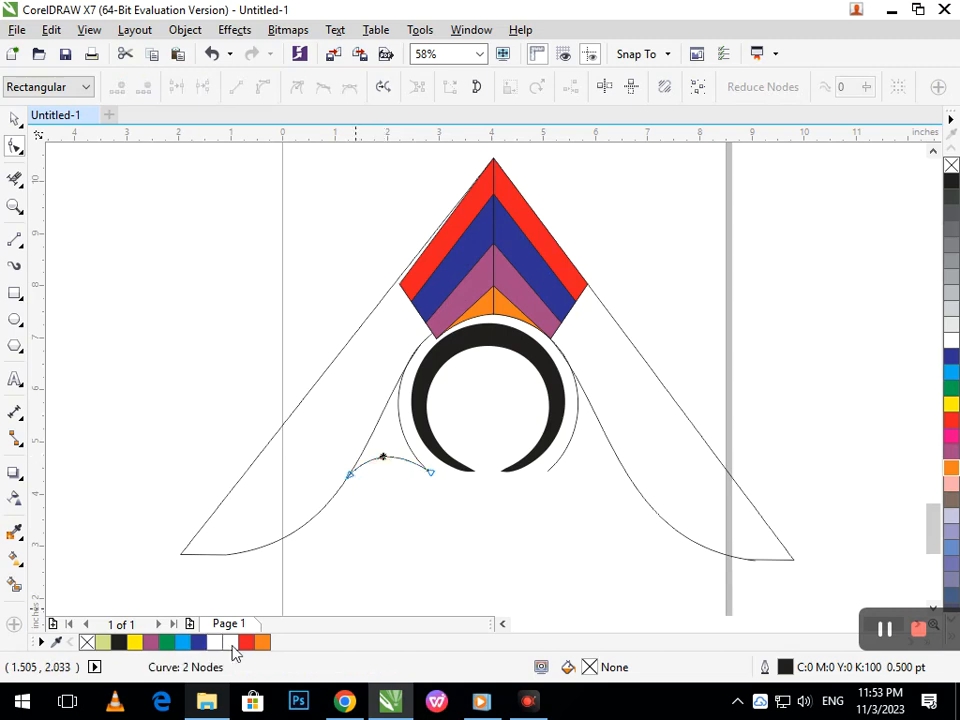
- Mirror a copy of the arc and place it between the outer circle's lower right end and the right S-curve
left_click(15, 117)
left_click(165, 298)
left_click(345, 478)
left_click_drag(345, 478, 596, 460)
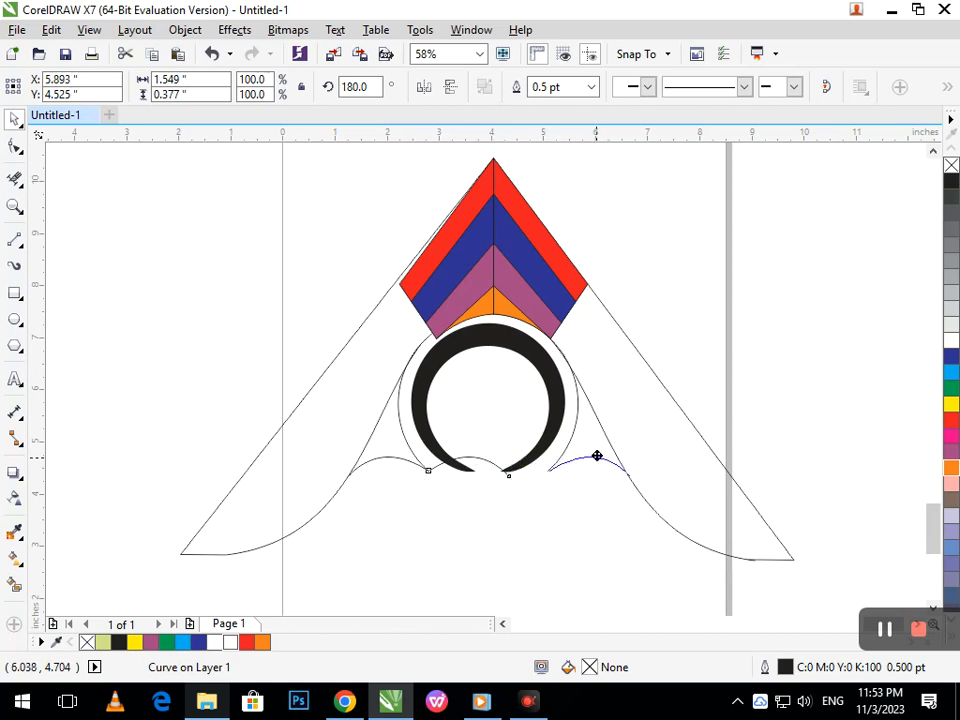
left_click_drag(594, 456, 594, 456)
left_click(560, 542)
left_click(523, 541)
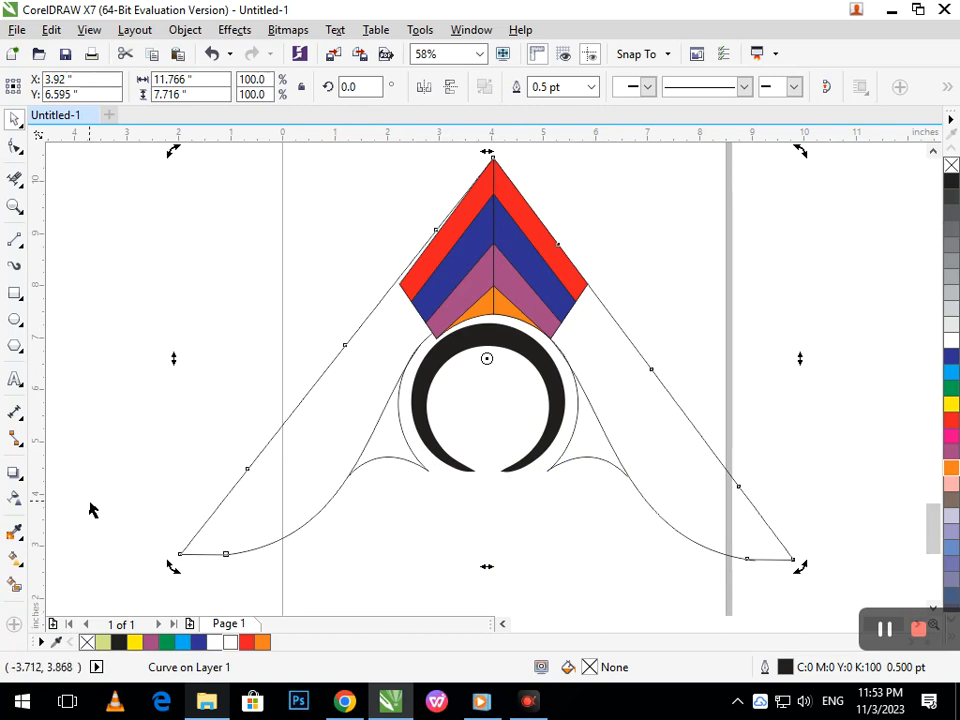
- Try to Smart Fill the triangle's left leg, and undo the fill
left_click(14, 584)
left_click(320, 464)
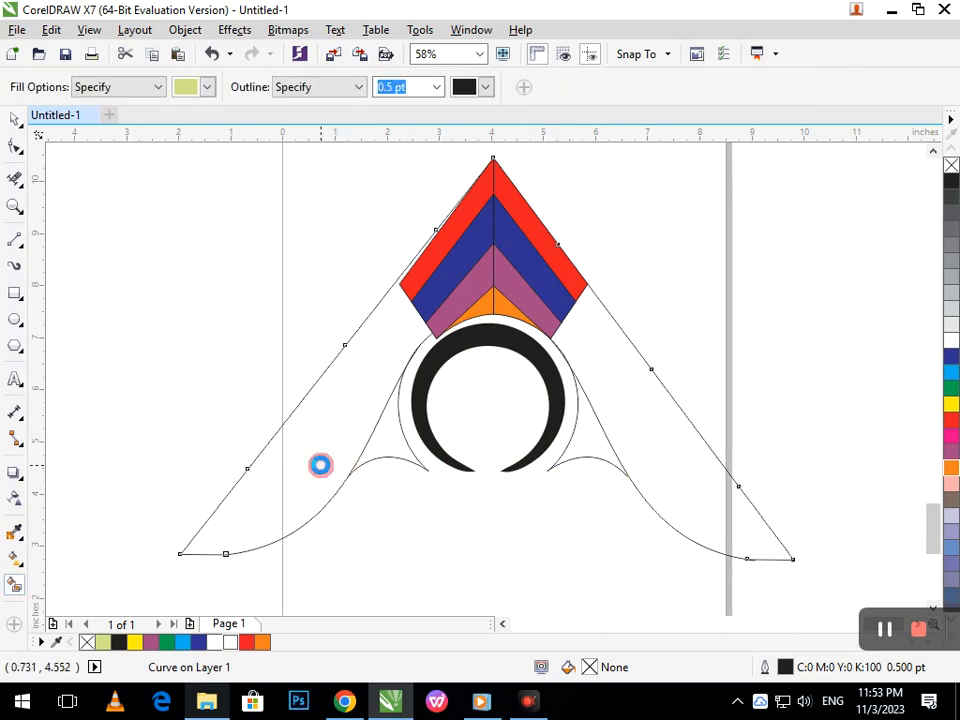
key("ctrl+z")
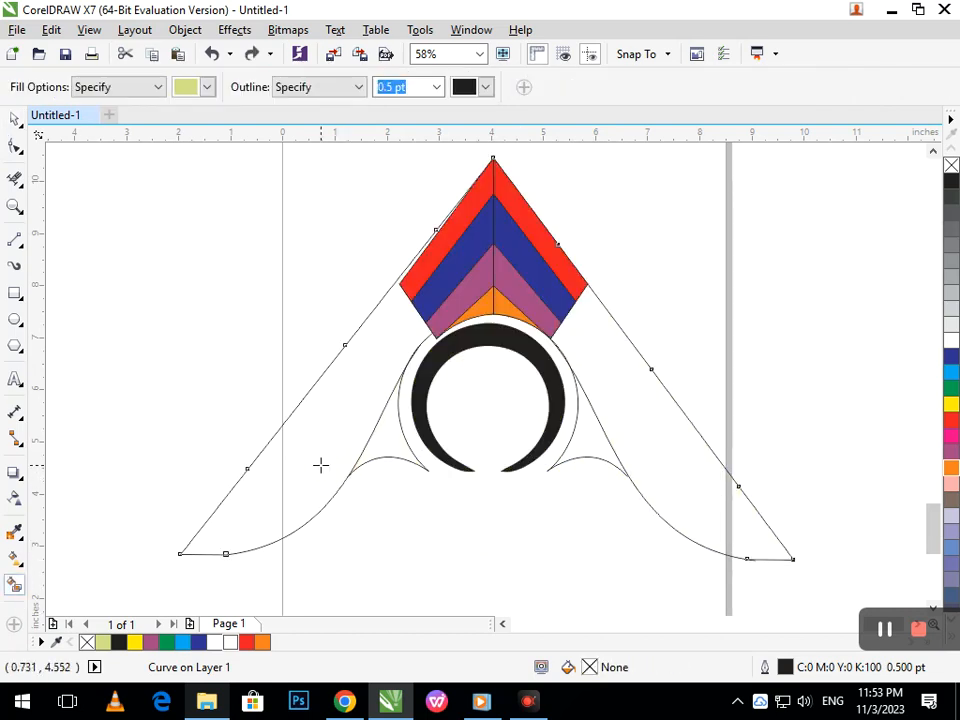
- Draw a line about 1.4 inches long beside the left bands' lower ends and Smart Fill the left leg light green
left_click(14, 240)
scroll(342, 243, "up", 3)
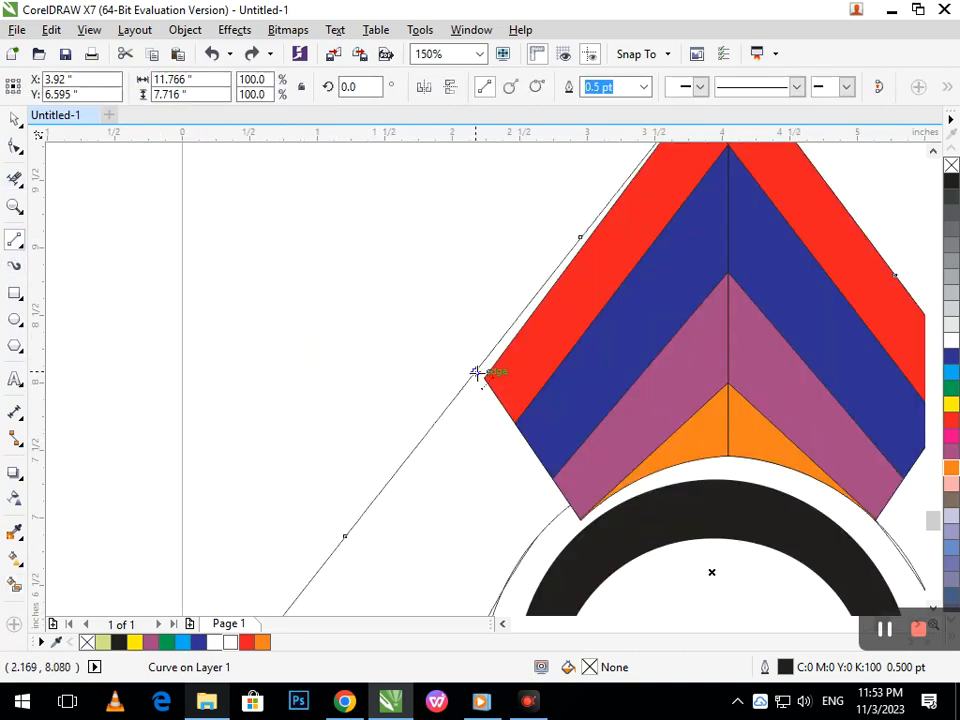
left_click(474, 371)
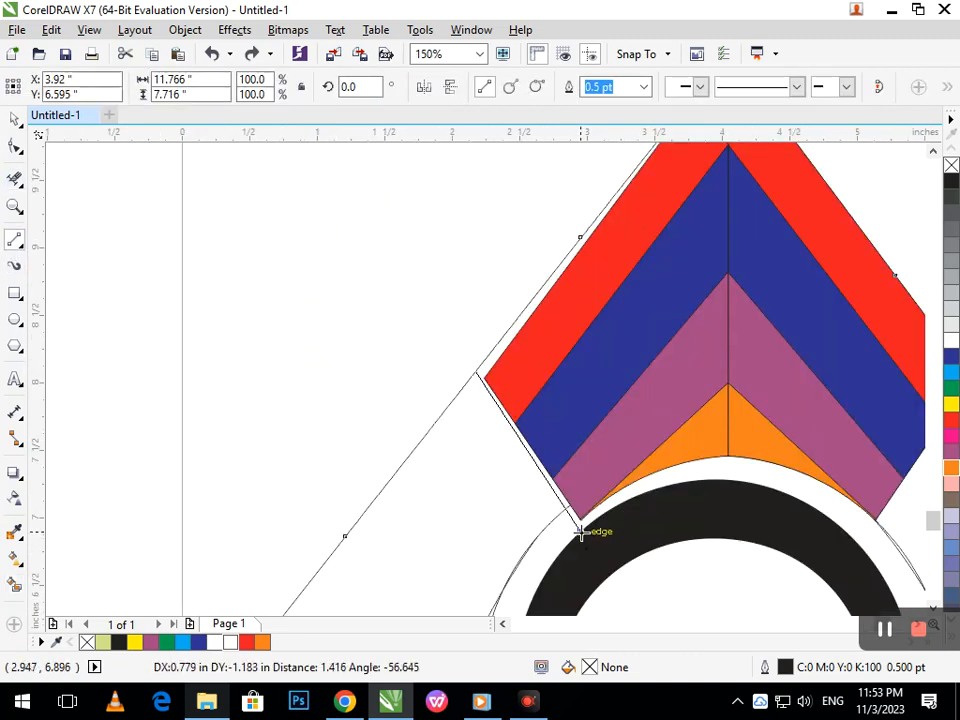
left_click(579, 529)
left_click(14, 586)
left_click(386, 581)
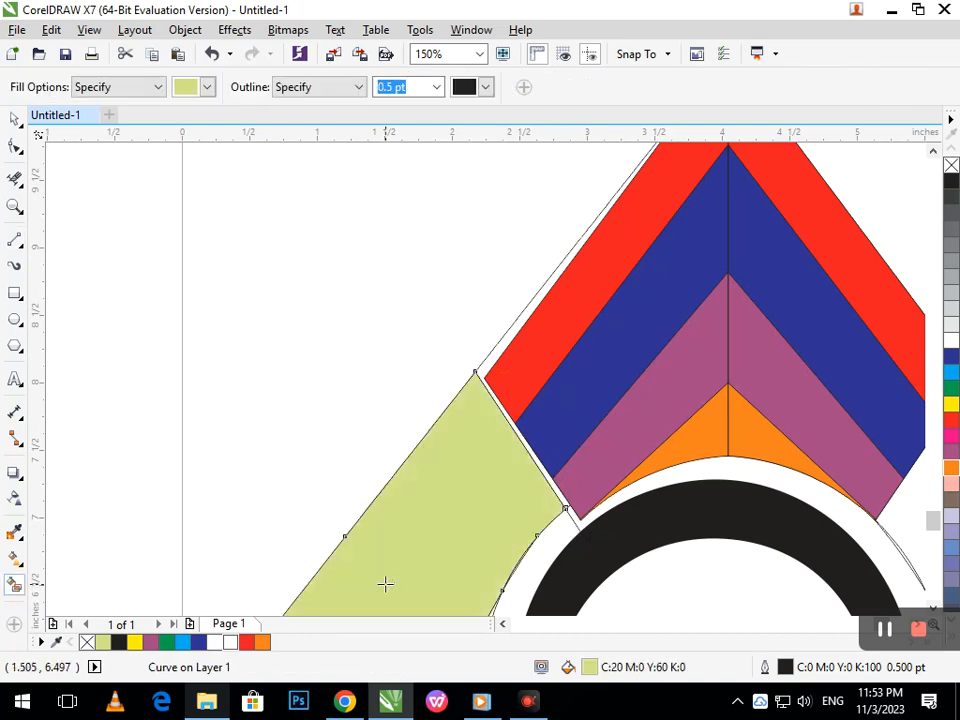
- Draw a line about 1.6 inches long beside the right bands' lower ends and Smart Fill the right leg light green
scroll(508, 586, "down", 3)
key("z")
left_click_drag(480, 225, 703, 459)
left_click(15, 240)
left_click_drag(482, 245, 392, 384)
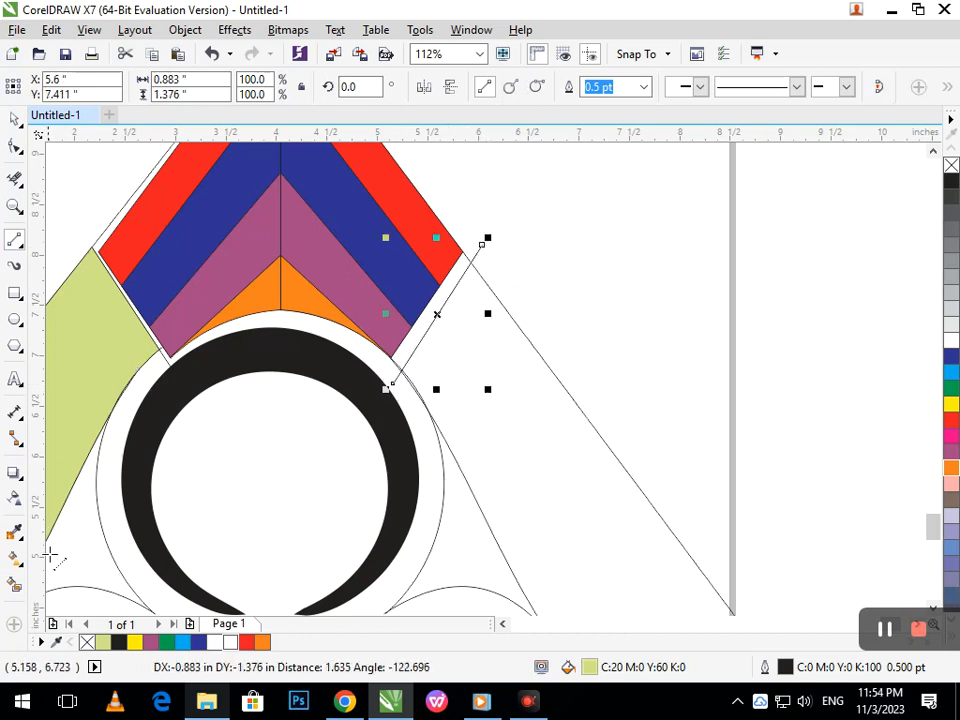
left_click(16, 585)
left_click(429, 339)
key("F3")
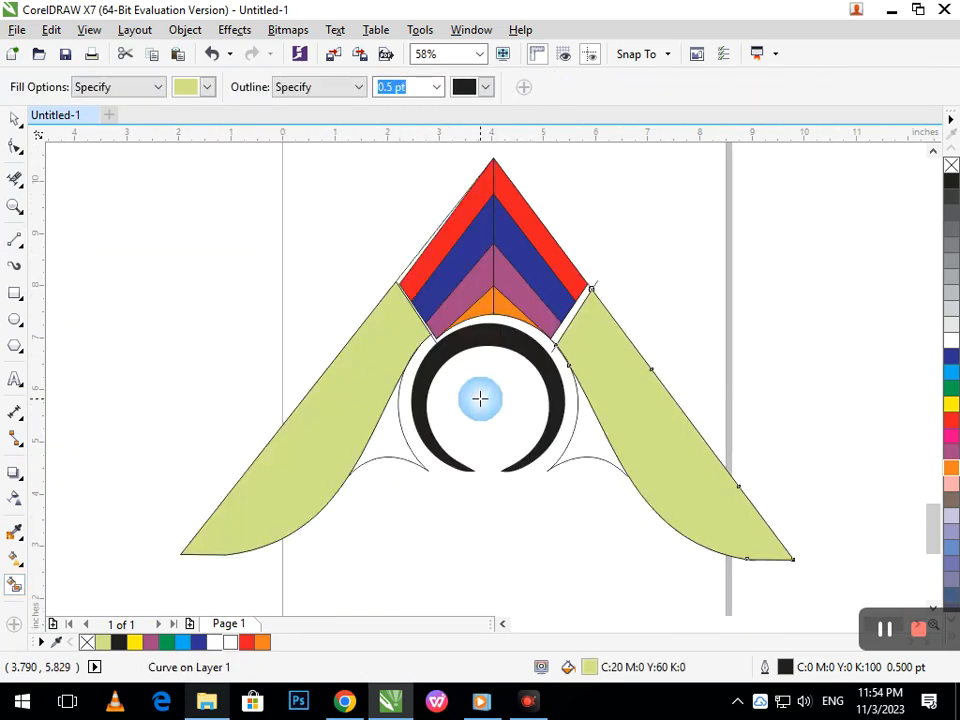
- Try to Smart Fill the regions between the outer circle and each leg, undoing each fill
left_click(592, 454)
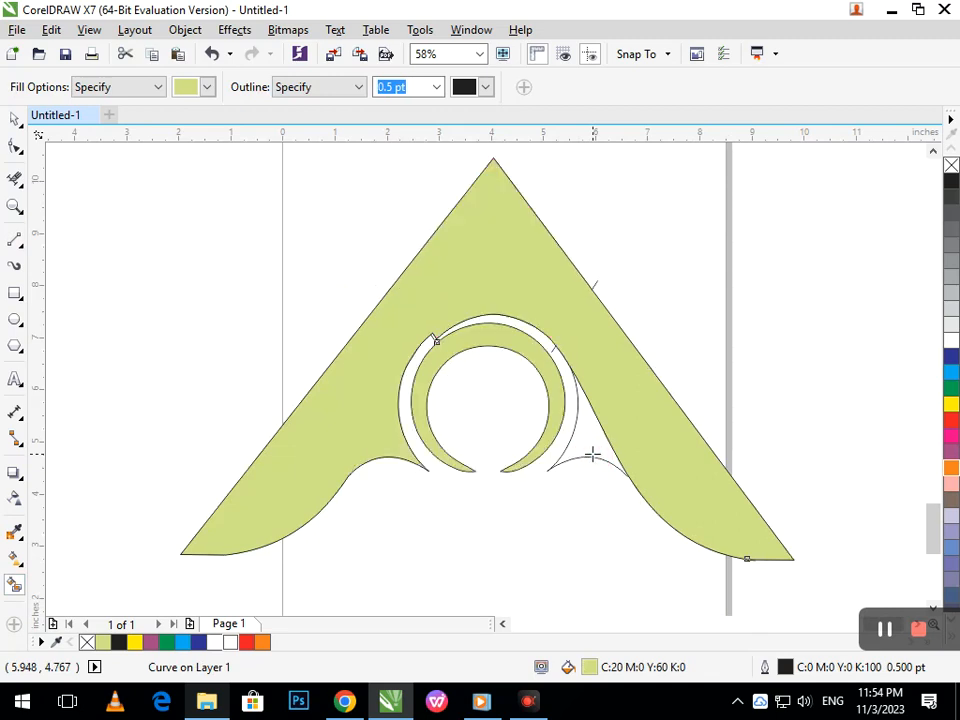
key("ctrl+z")
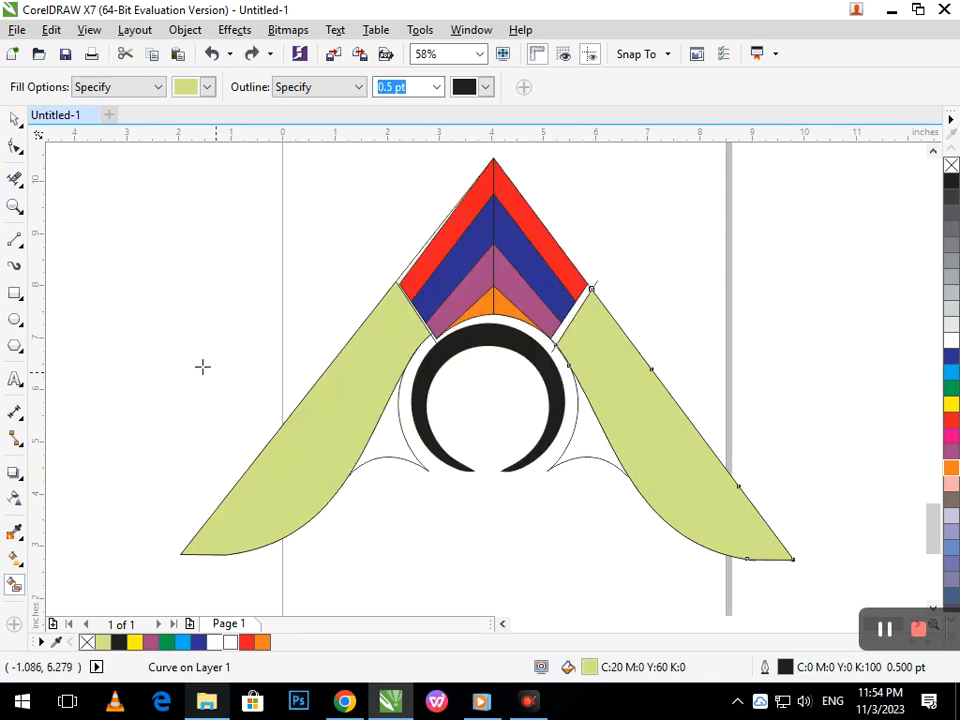
left_click(354, 430)
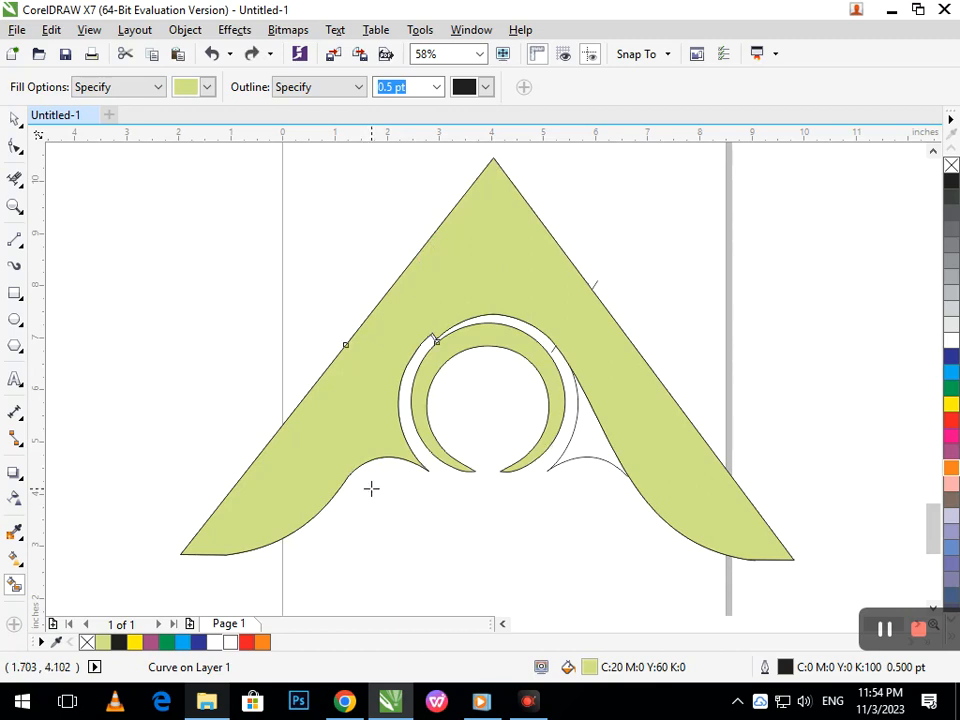
key("ctrl+z")
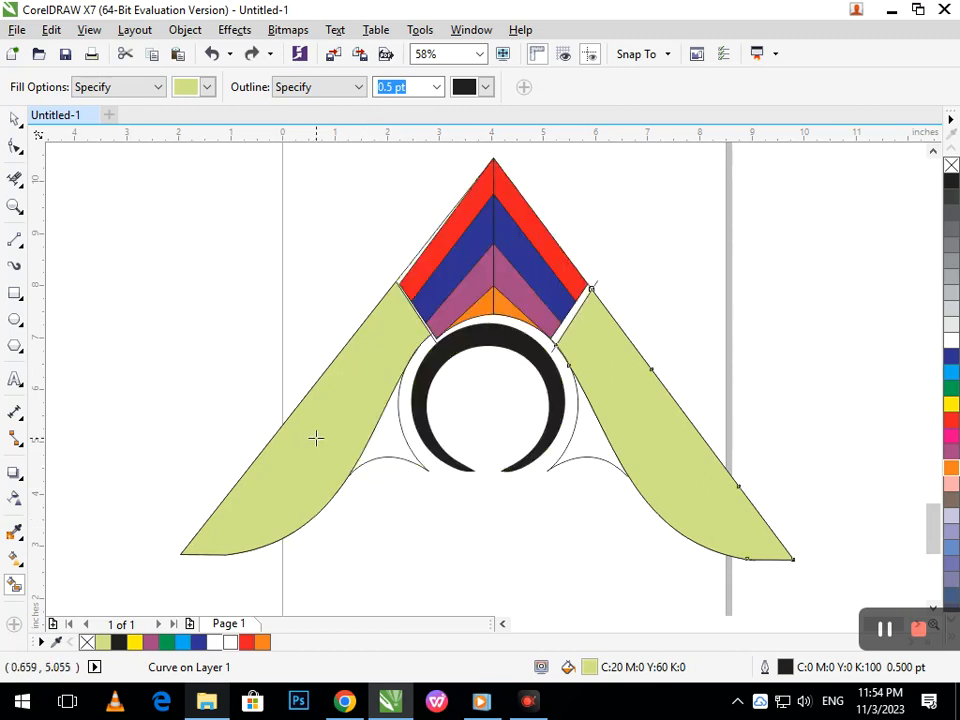
- Move the left arc's end node so that the arc crosses the lower left end of the outer circle
left_click(14, 119)
left_click(463, 498)
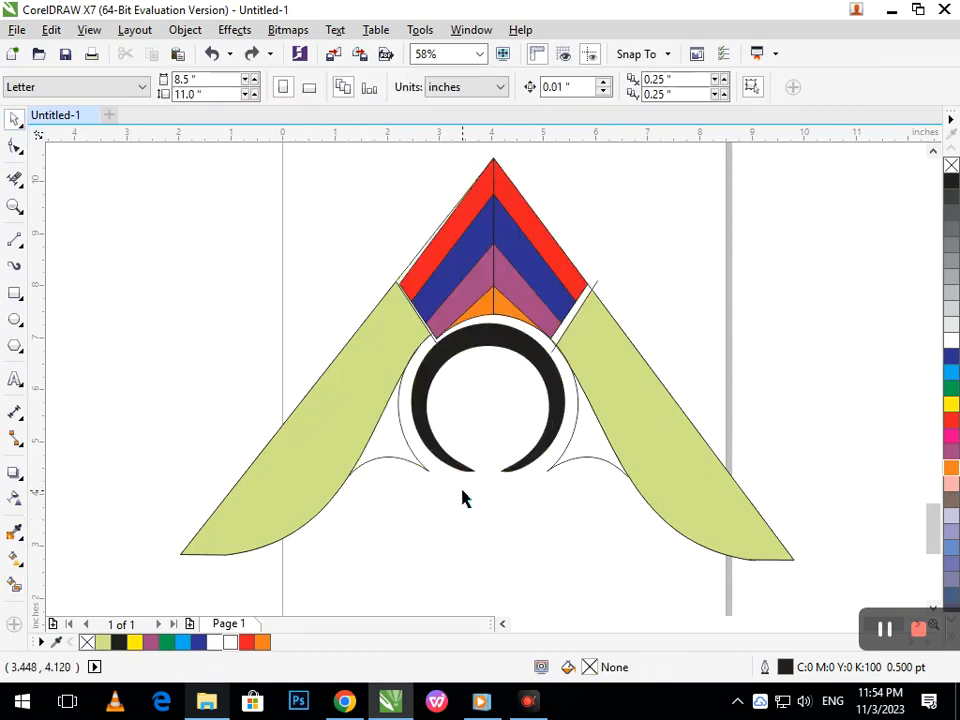
left_click_drag(419, 467, 425, 503)
key("ctrl+z")
left_click(409, 453)
scroll(415, 480, "up", 3)
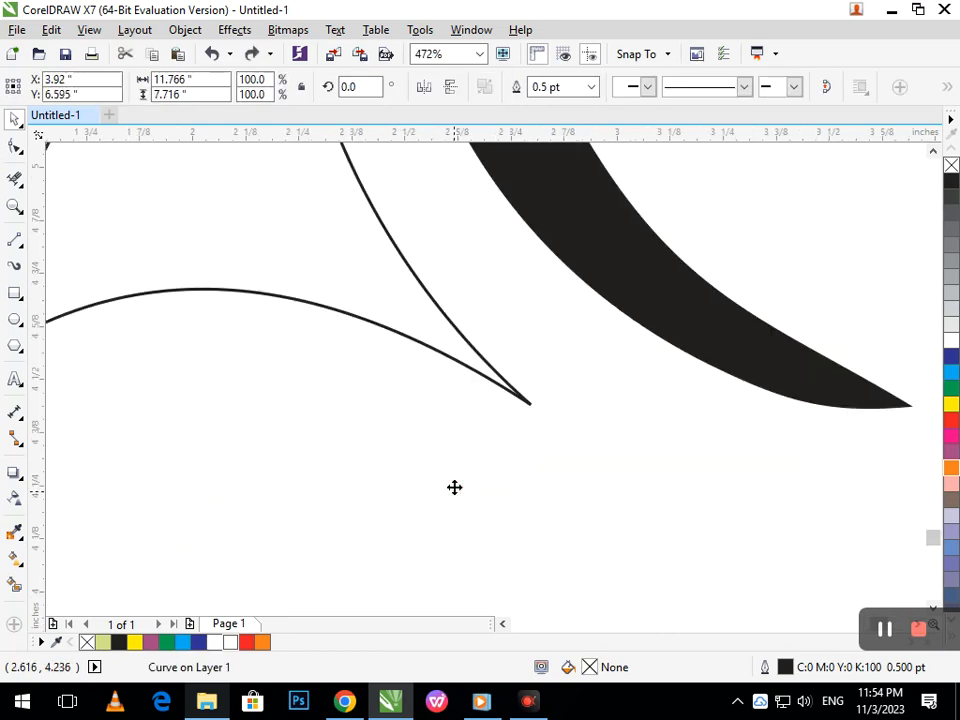
scroll(538, 437, "up", 3)
left_click(14, 149)
left_click(561, 518)
left_click_drag(665, 565, 643, 574)
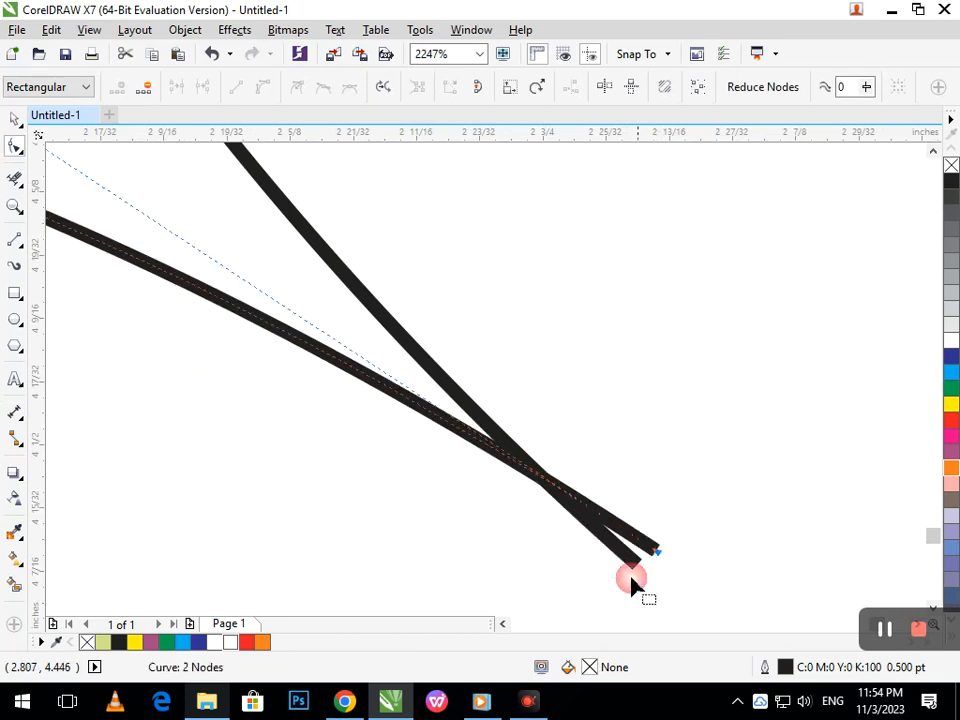
scroll(625, 556, "down", 3)
scroll(400, 515, "down", 4)
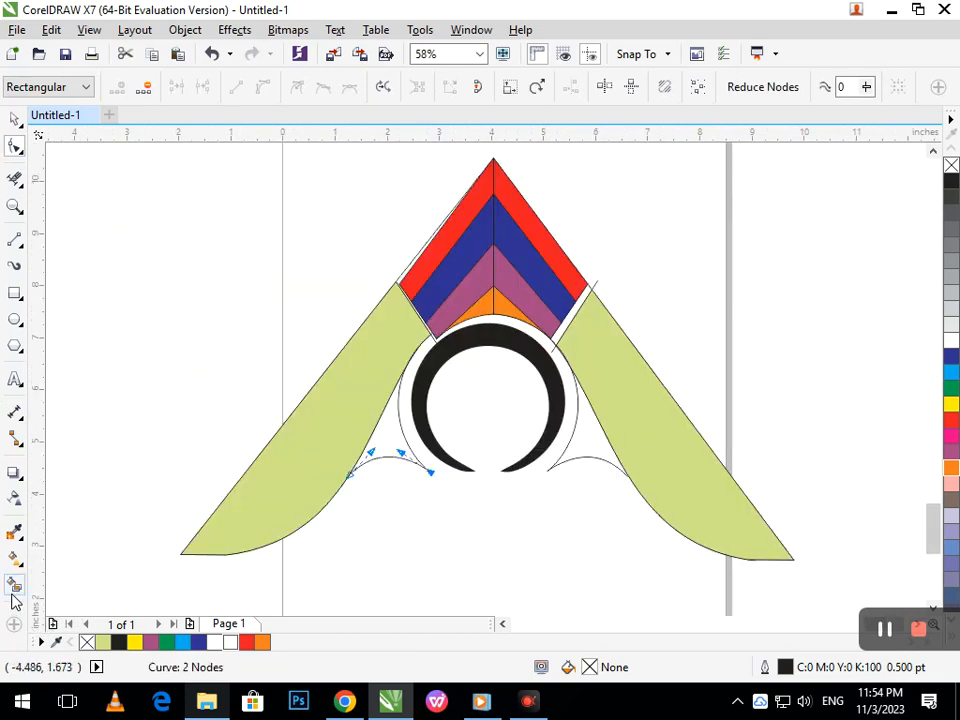
- Smart Fill the region between the left leg, outer circle and arc light green, and undo the same attempt on the right side
left_click(14, 586)
left_click(399, 474)
left_click(377, 444)
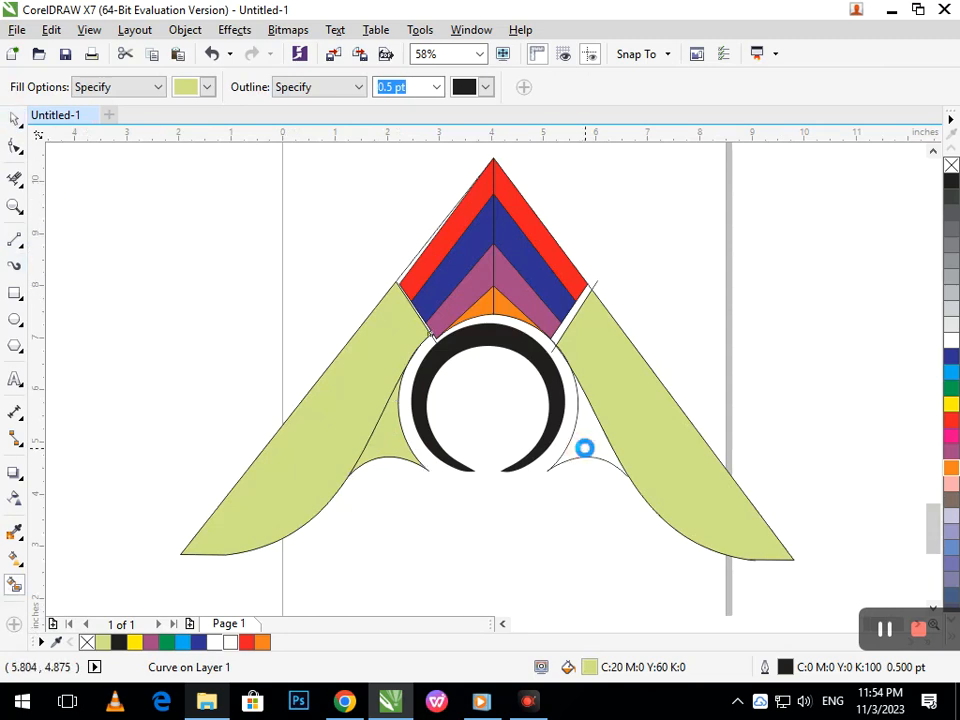
key("ctrl+z")
- Move the right arc's outer end node onto the edge of the right leg to close the gap
left_click(14, 119)
left_click(490, 505)
left_click(578, 453)
scroll(605, 465, "up", 2)
left_click(646, 514)
scroll(379, 473, "up", 2)
scroll(435, 409, "down", 2)
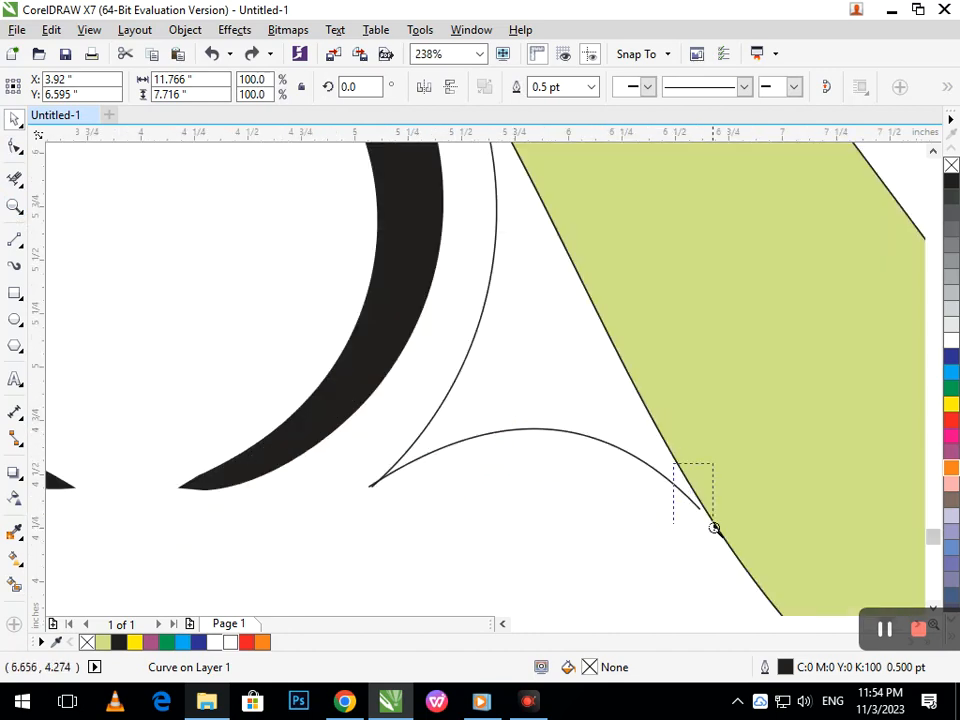
left_click_drag(714, 528, 716, 532)
left_click(15, 148)
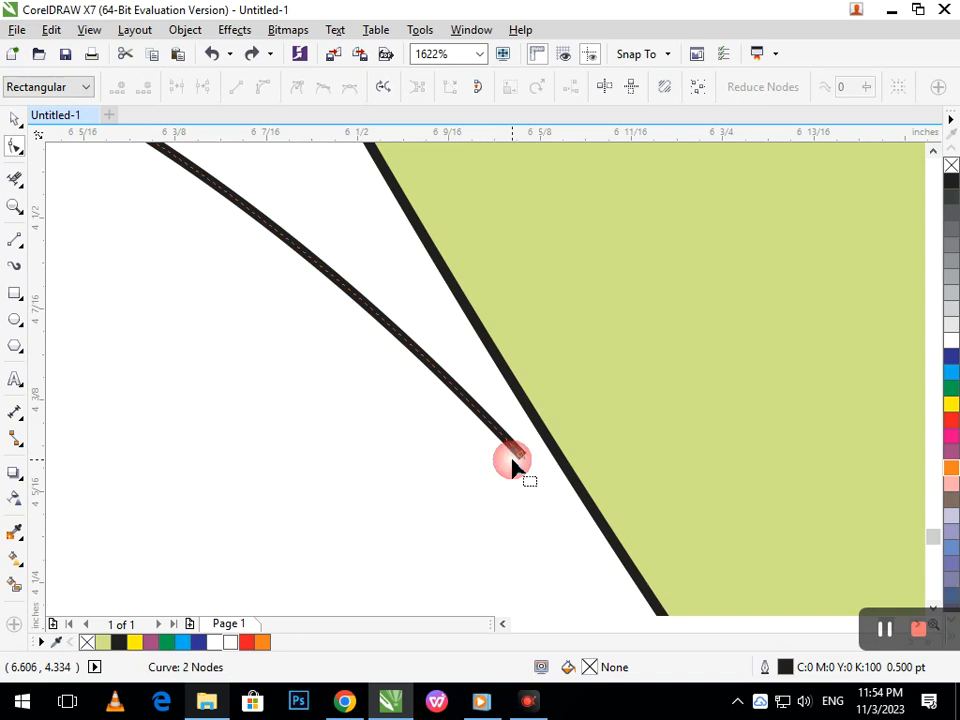
left_click_drag(521, 460, 560, 448)
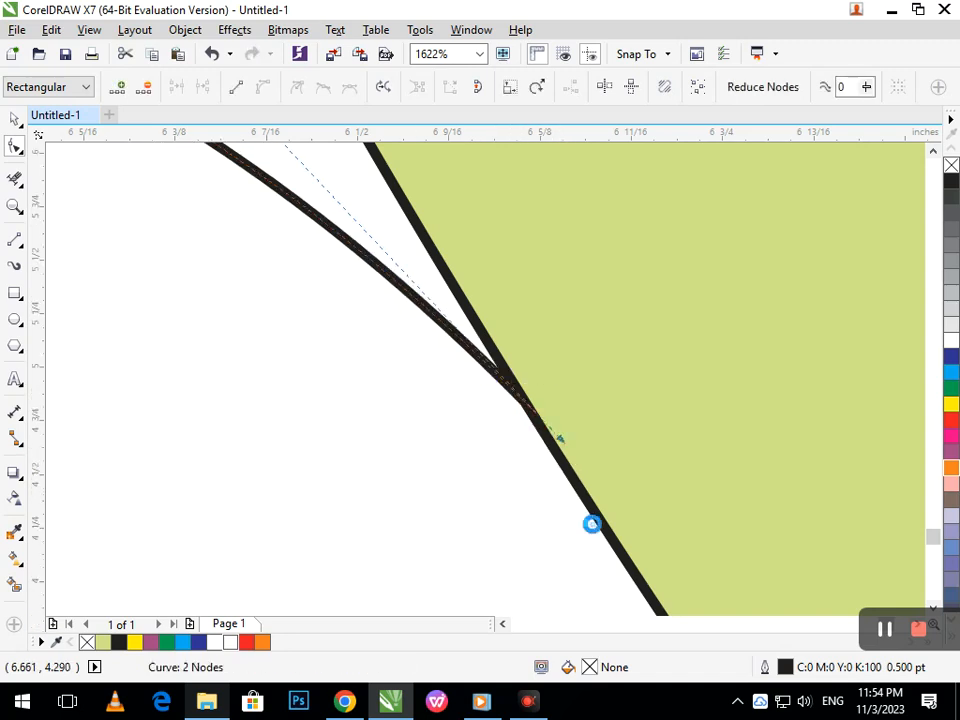
scroll(592, 530, "down", 3)
- Try to Smart Fill the region between the outer circle, right leg and right arc, and undo the fill
key("F2")
right_click(637, 529)
key("F2")
left_click_drag(524, 328, 606, 386)
key("F2")
left_click_drag(417, 360, 552, 440)
key("F4")
left_click(14, 586)
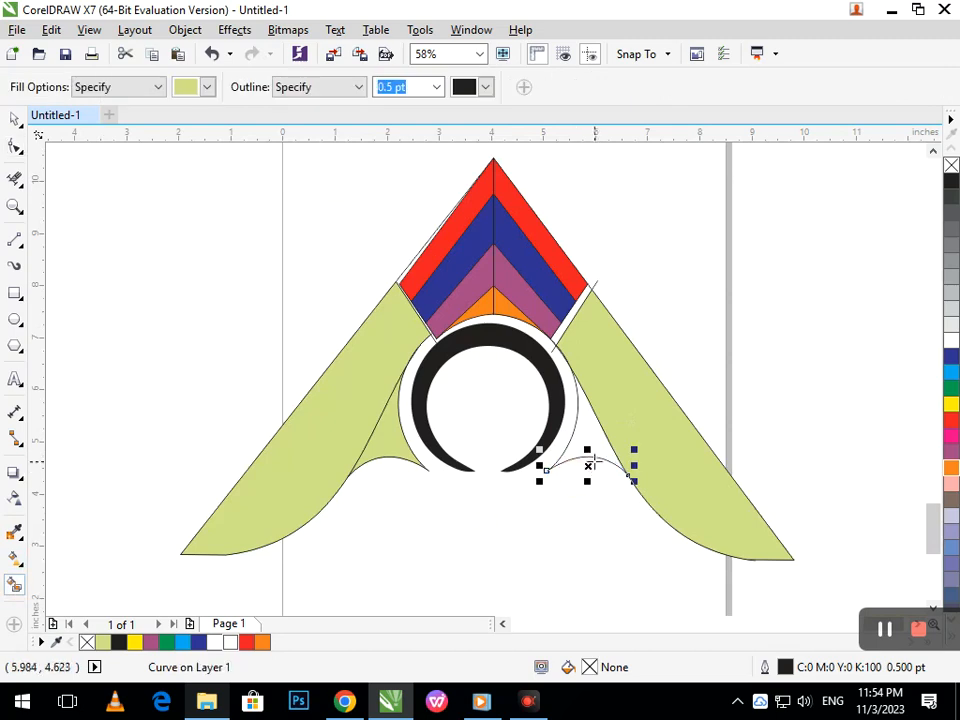
left_click(591, 447)
key("ctrl+z")
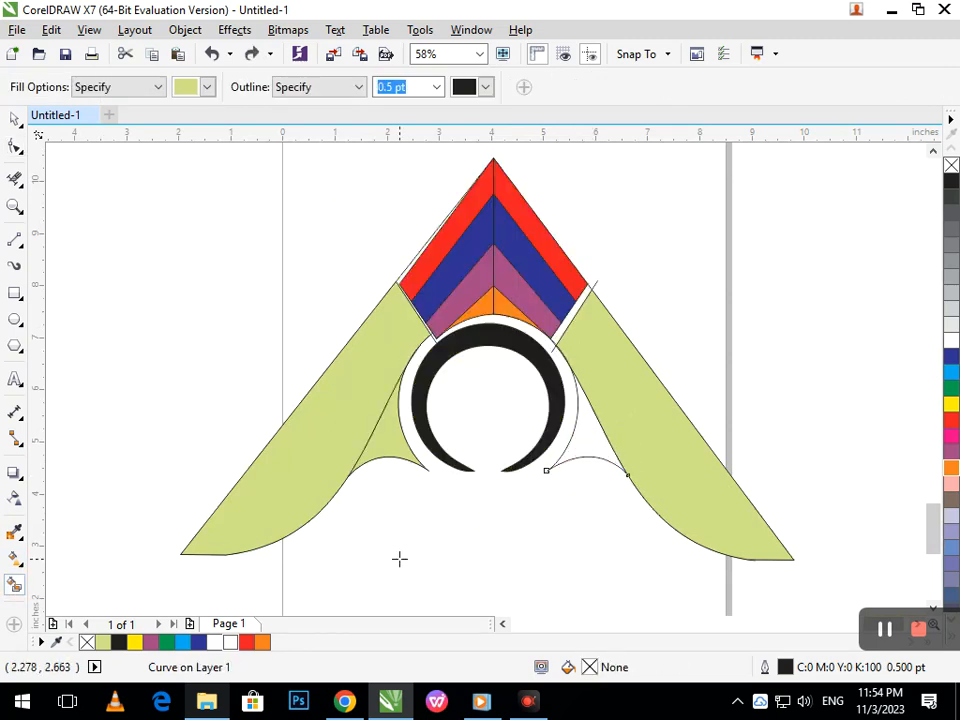
left_click(16, 120)
left_click(576, 444)
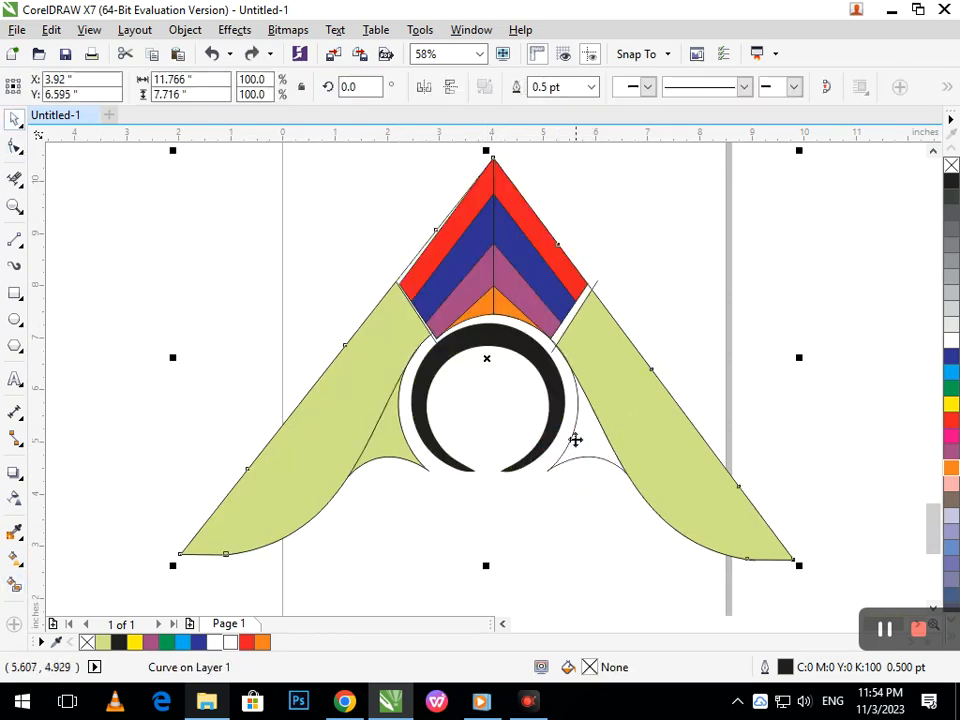
left_click_drag(565, 447, 532, 463)
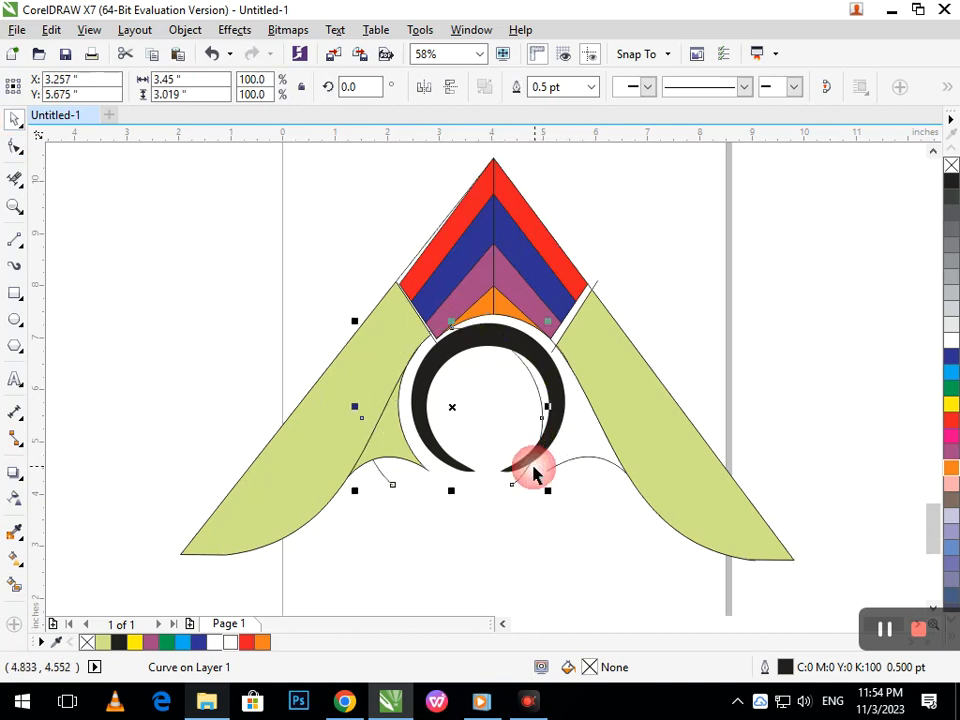
key("ctrl+z")
left_click(585, 448)
left_click(577, 544)
- Extend both ends of the right arc so that it crosses the outer circle's lower end and reaches into the right leg
key("F2")
left_click_drag(508, 416, 621, 509)
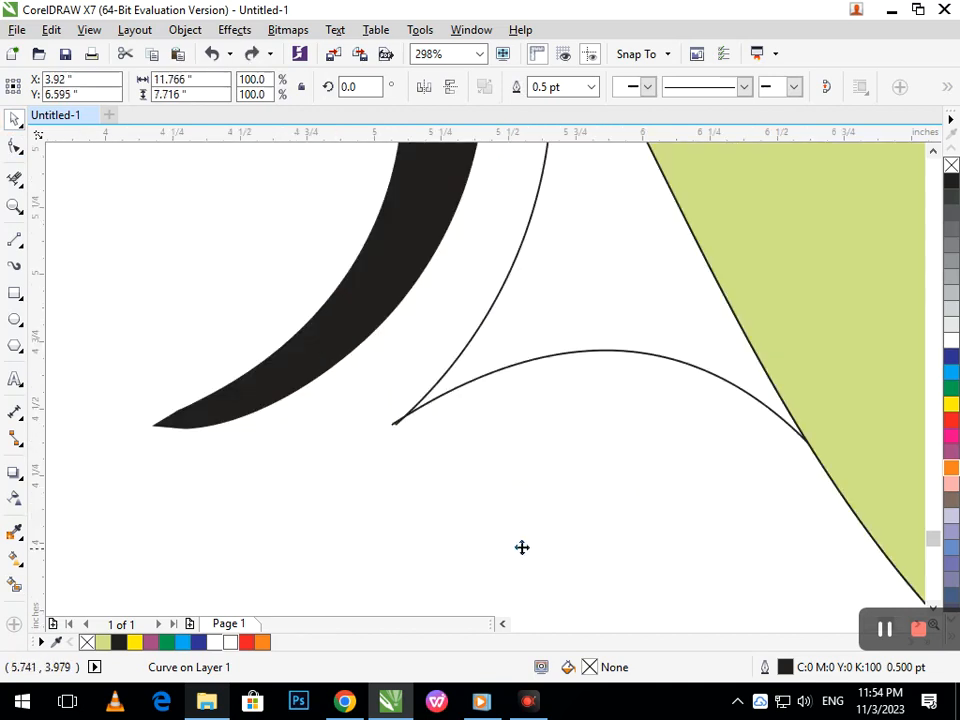
left_click(14, 146)
left_click(399, 428)
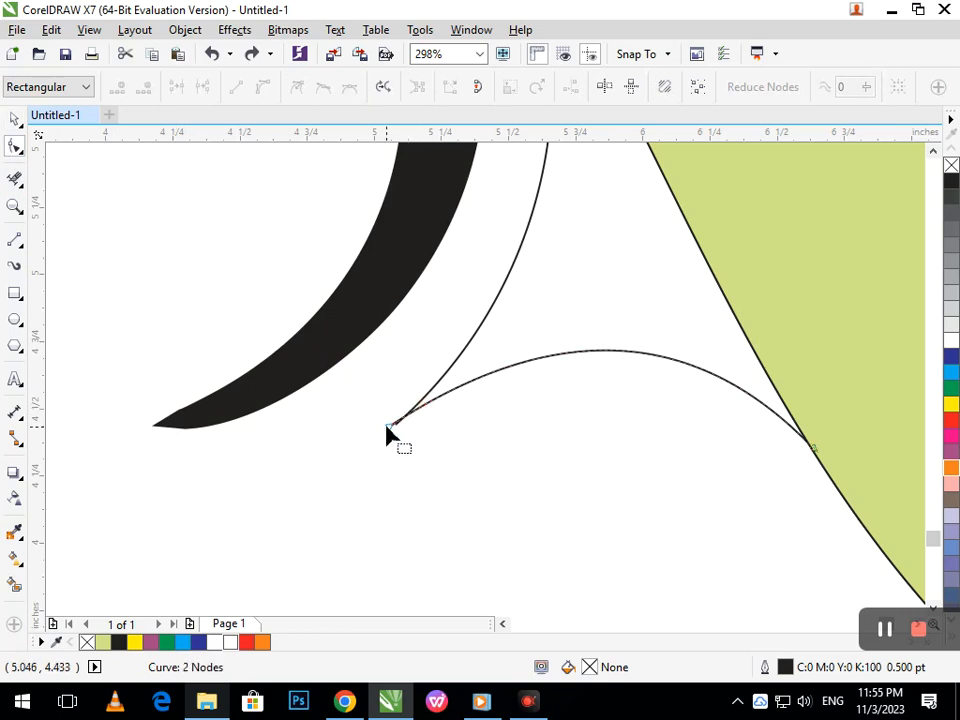
left_click(382, 430)
left_click(394, 433)
left_click(390, 434)
left_click_drag(390, 434, 377, 435)
left_click_drag(813, 451, 829, 445)
- Retry the light green Smart Fill between the outer circle and the extended right arc, and undo it
left_click(14, 585)
left_click(559, 283)
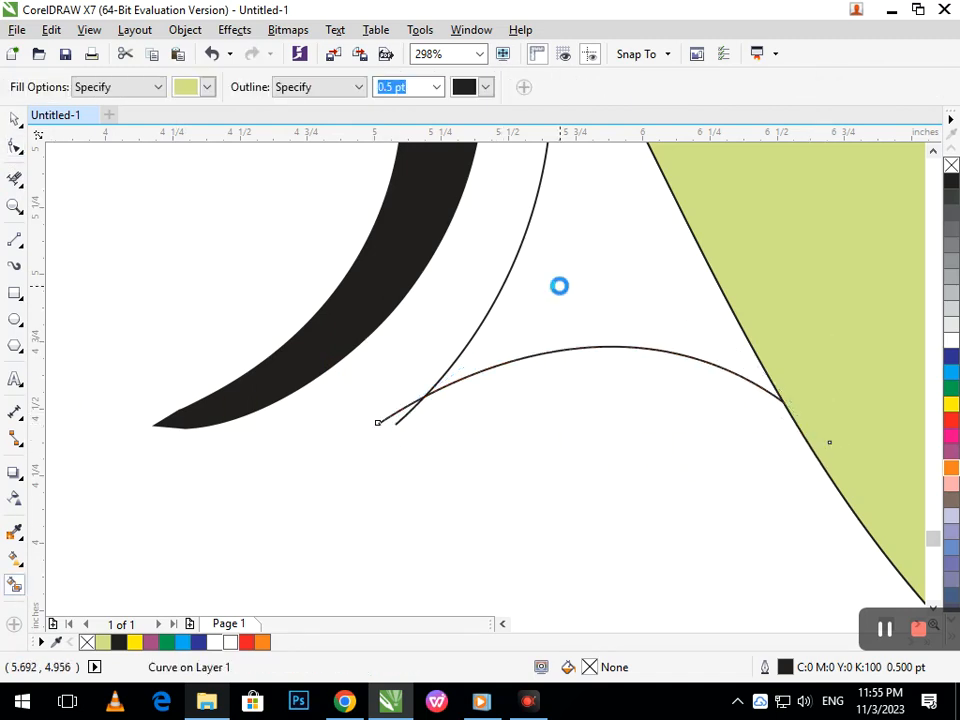
scroll(601, 380, "down", 5)
key("ctrl+z")
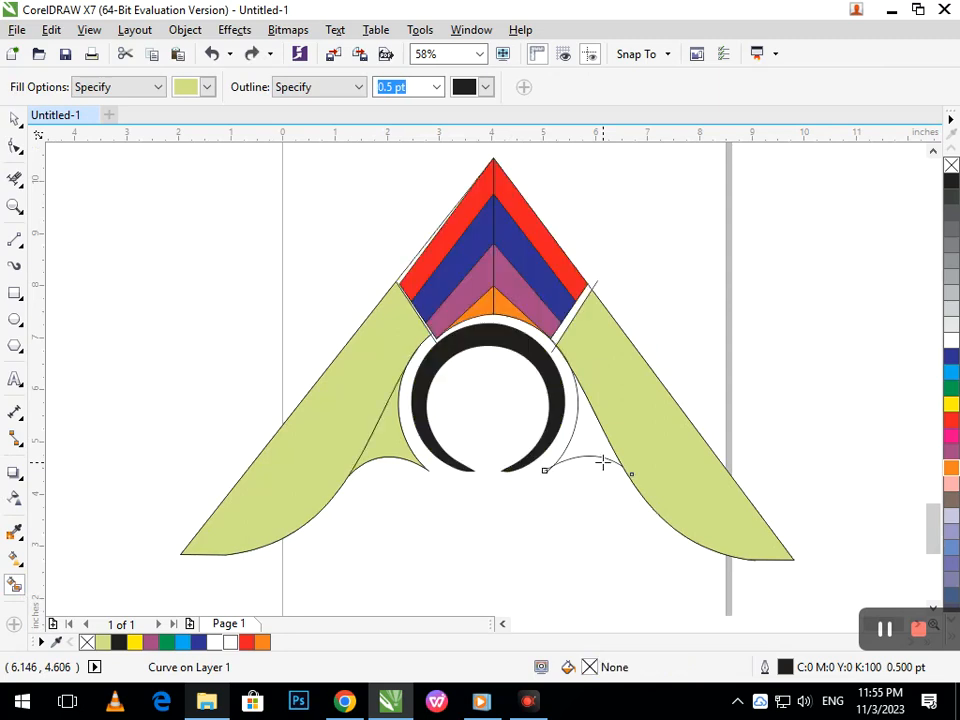
- Delete the right leg's light green fill with Virtual Segment Delete
scroll(558, 332, "up", 5)
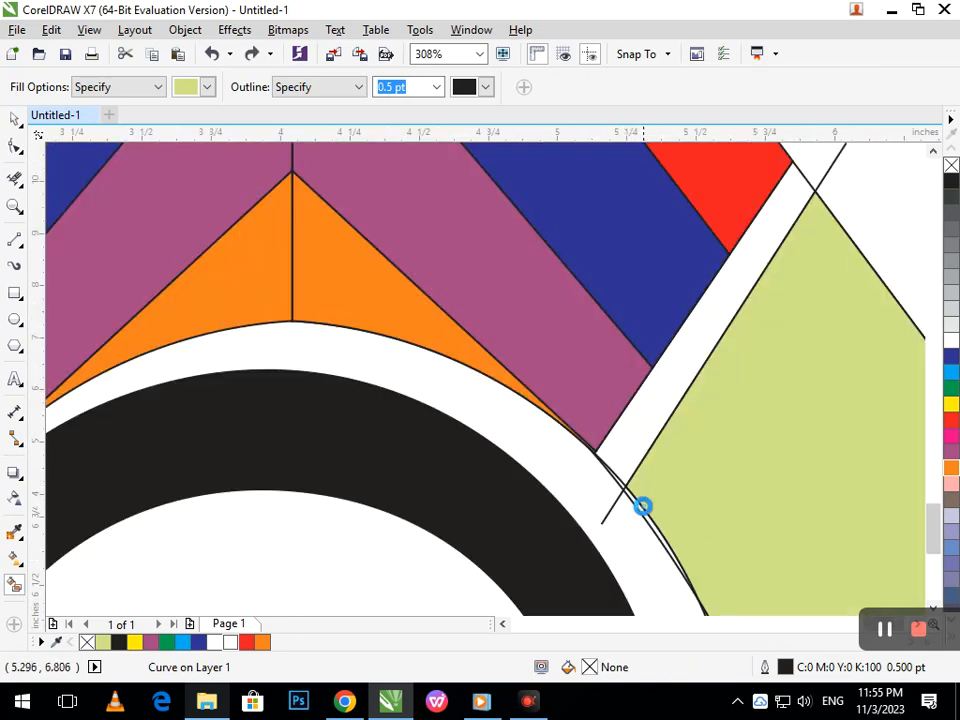
scroll(643, 506, "down", 5)
scroll(525, 317, "up", 6)
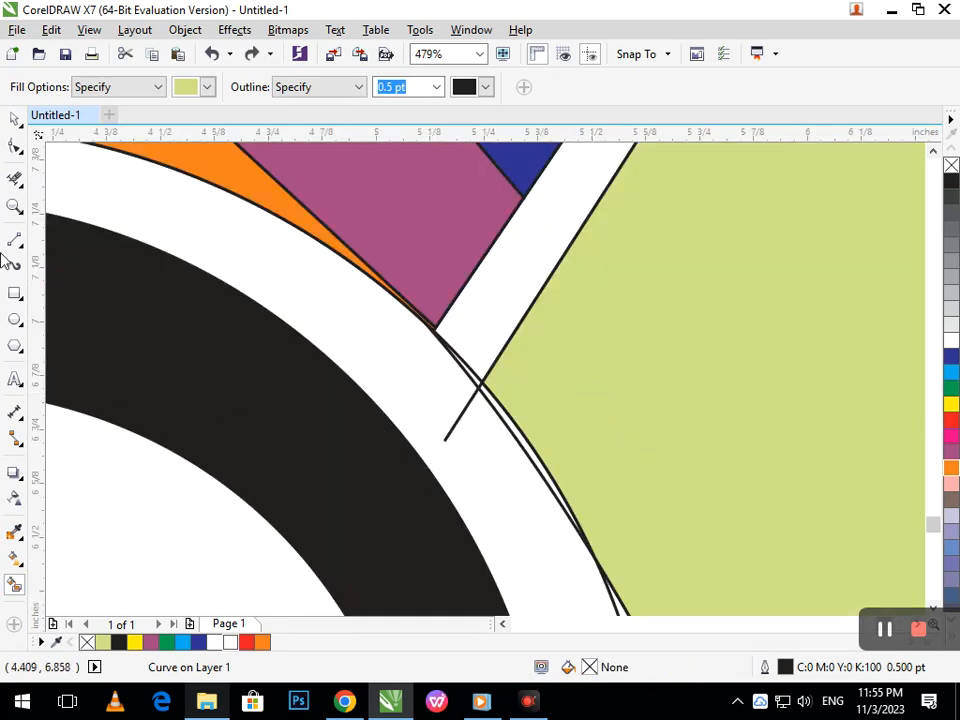
left_click(18, 178)
scroll(542, 416, "up", 4)
left_click(574, 497)
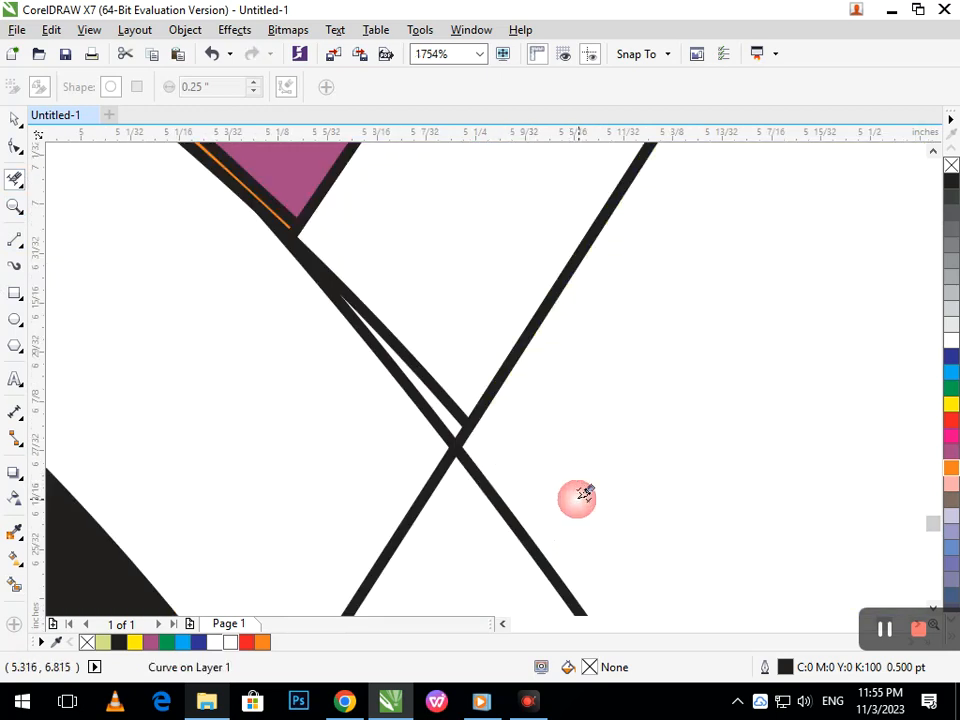
scroll(540, 512, "down", 4)
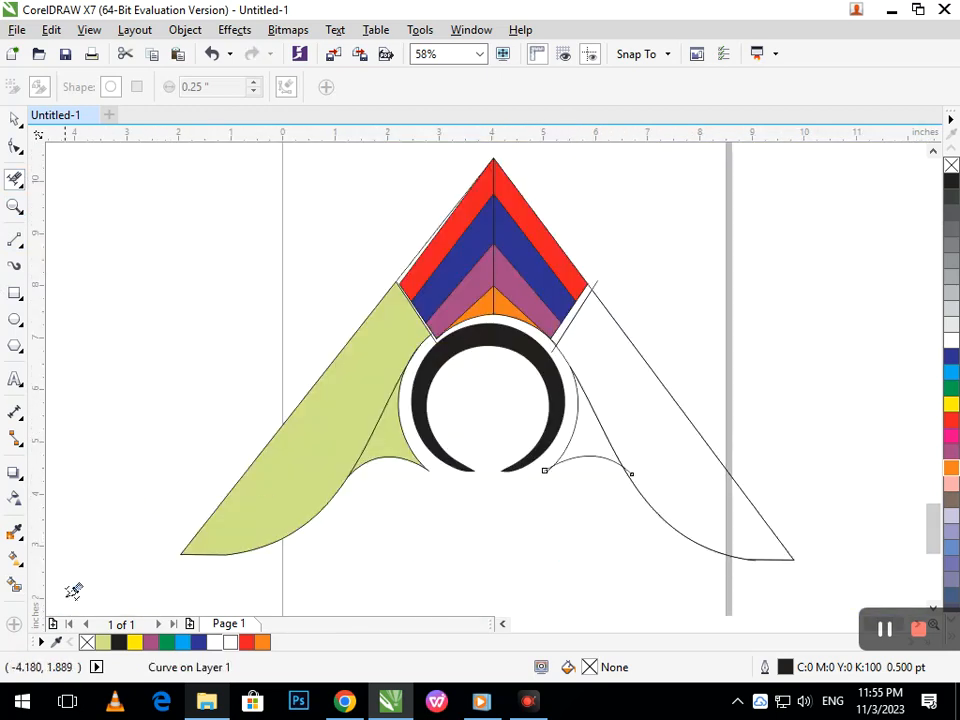
- Try to Smart Fill the region between the outer circle, right leg and right arc, and undo the fill
left_click(14, 583)
left_click(587, 435)
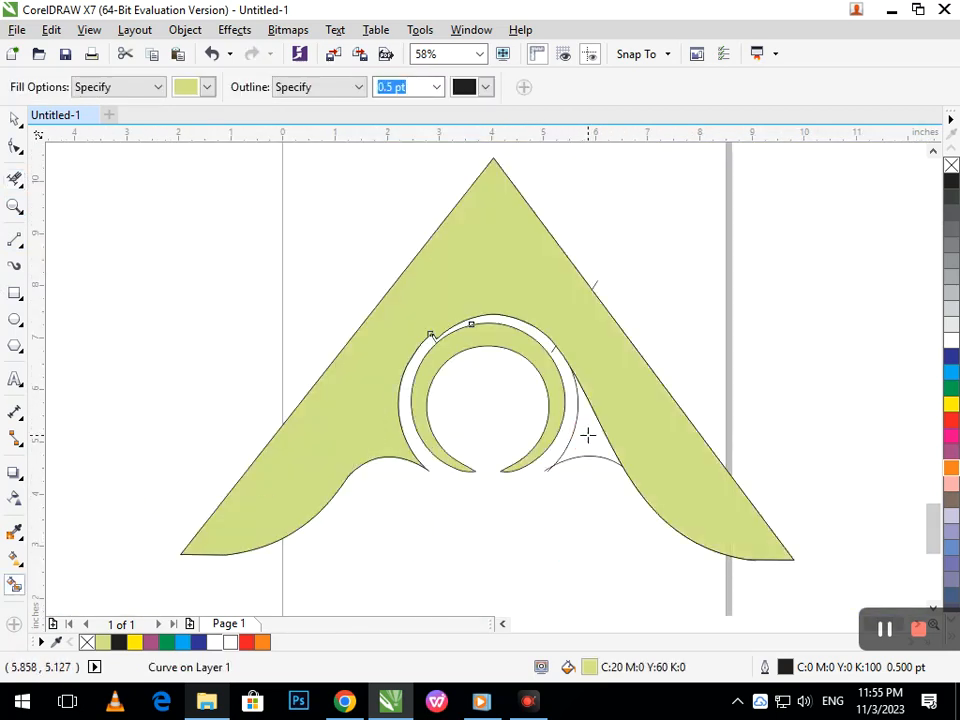
key("ctrl+z")
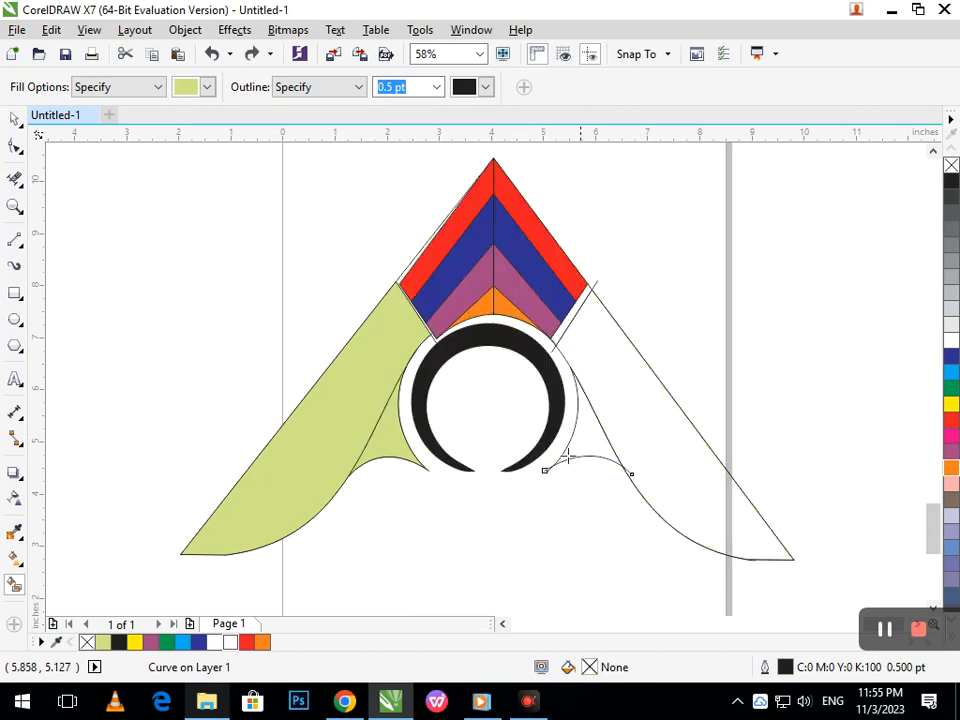
- Copy the light green piece between the left leg and outer circle to the right side and mirror the copy horizontally
left_click(14, 118)
left_click(405, 453)
left_click_drag(405, 453, 573, 465)
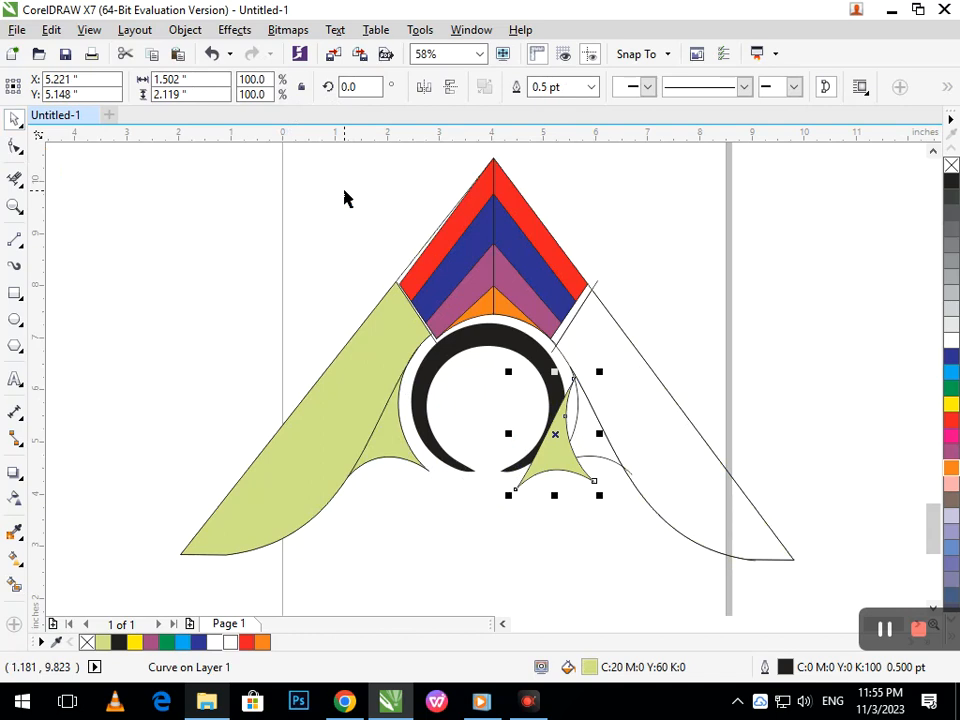
left_click(519, 392)
left_click(544, 369)
left_click(426, 90)
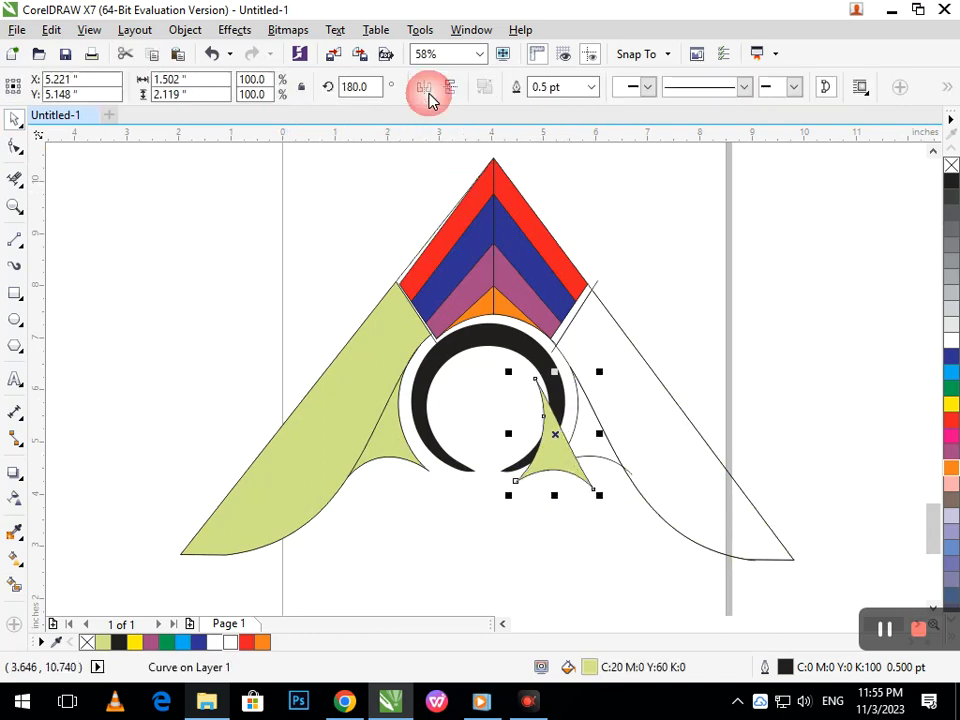
- Move the mirrored piece between the outer circle, right leg and right arc, and nudge it into alignment with their outlines
left_click_drag(553, 456, 585, 441)
left_click(587, 521)
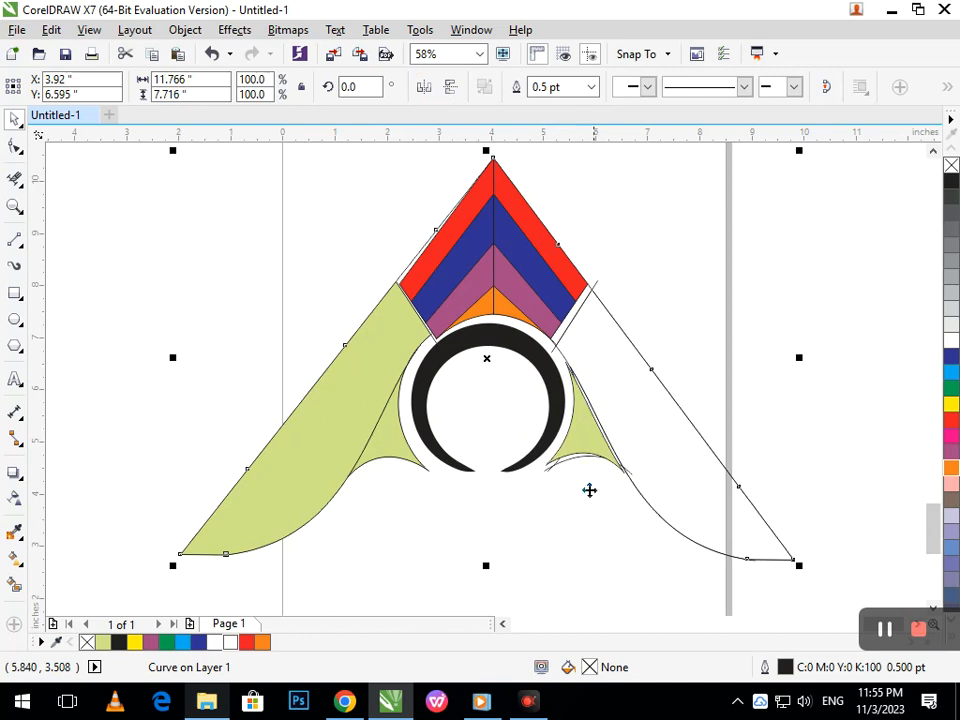
left_click(591, 443)
key("Right")
key("Right")
key("Right")
key("Right")
key("Right")
key("Down")
key("Down")
key("Down")
key("Down")
key("Right")
key("Right")
key("Down")
key("Down")
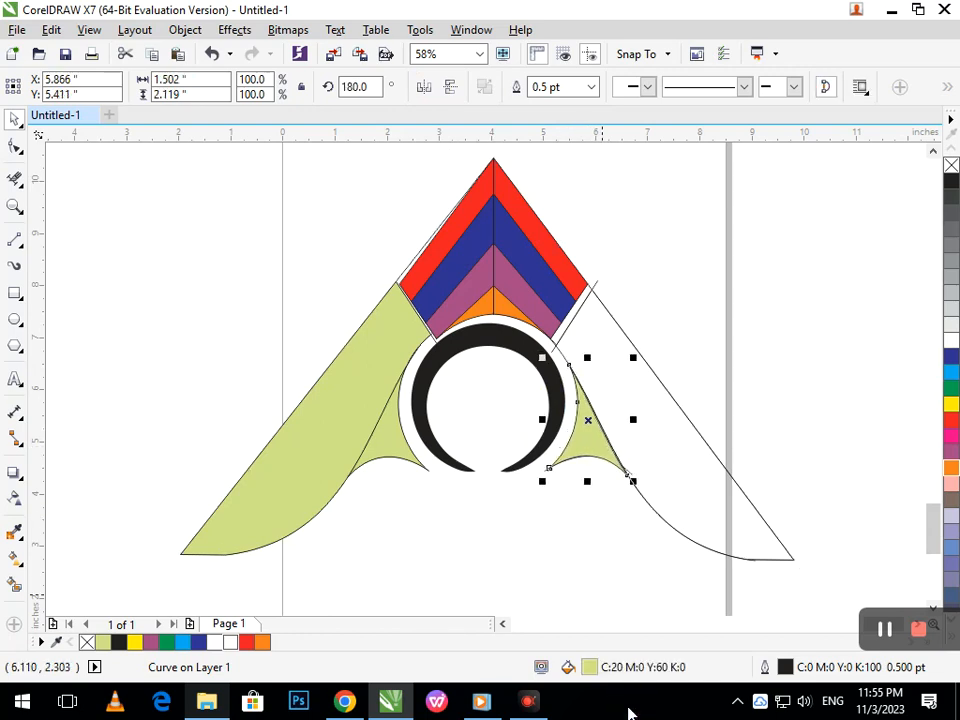
left_click(471, 607)
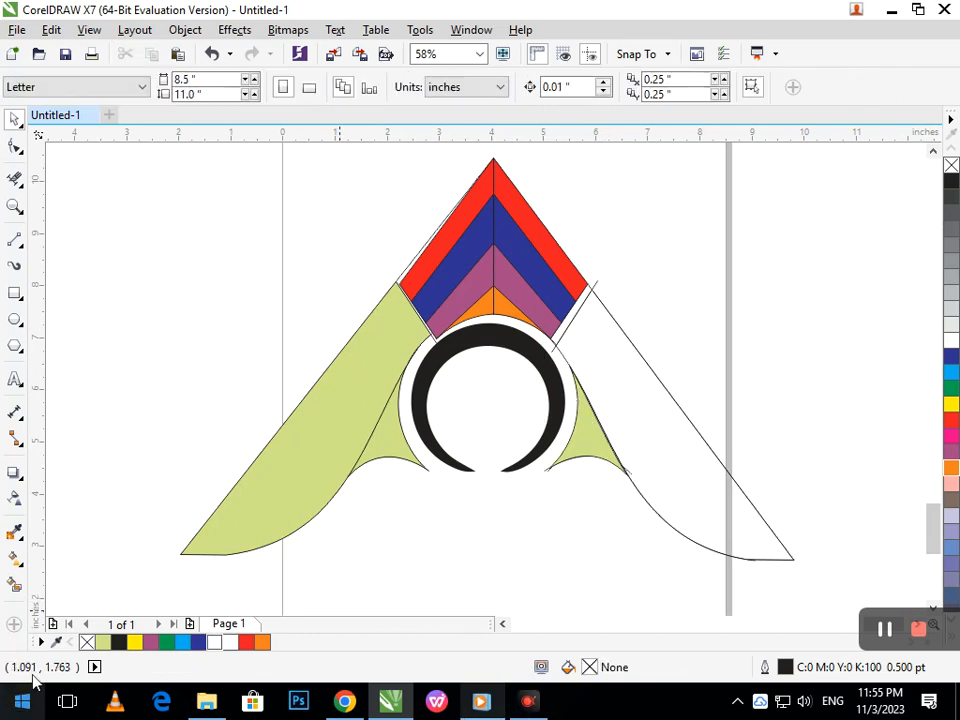
- Smart Fill the right leg and the narrow strip between it and the coloured bands light green
left_click(14, 585)
left_click(579, 407)
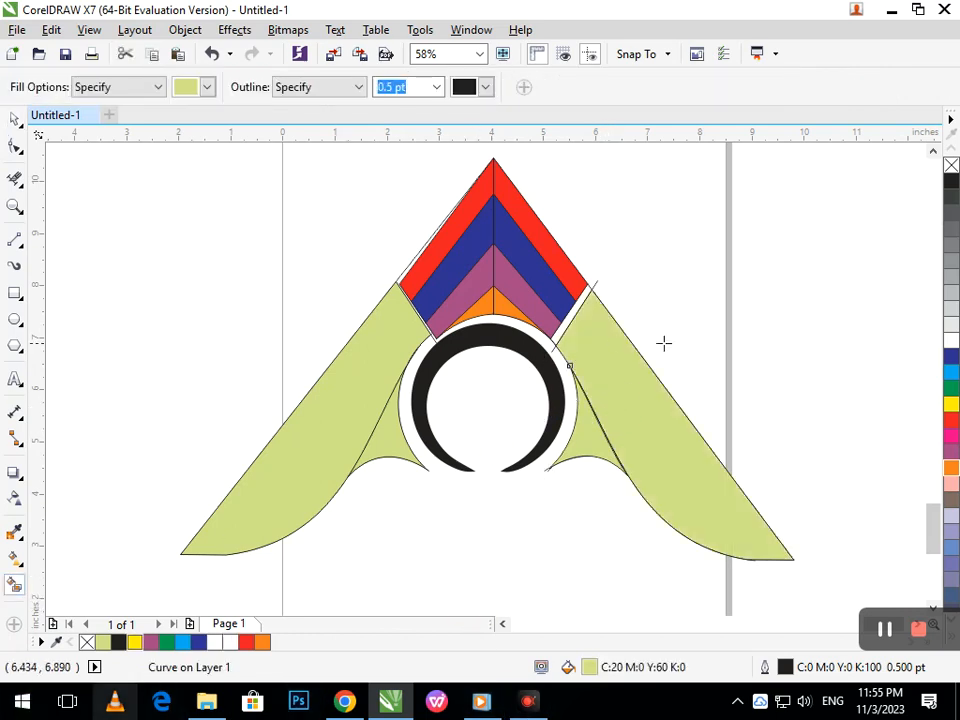
left_click(563, 326)
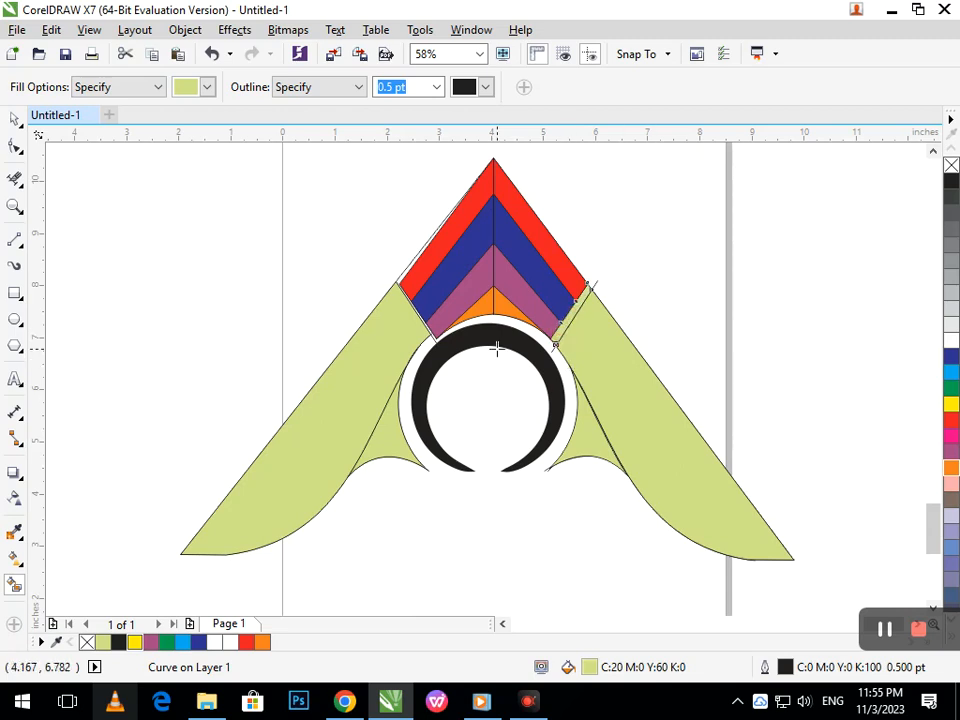
- Remove the divider line beside the right bands and merge the narrow strip with the right leg into one shape
left_click(14, 119)
left_click(628, 264)
scroll(641, 264, "up", 2)
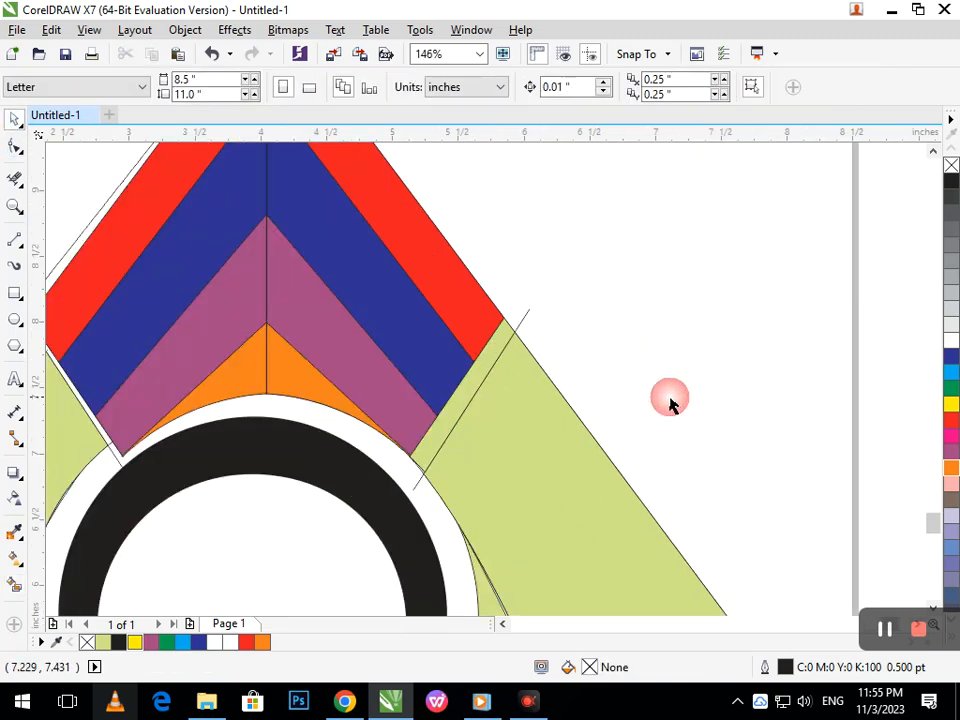
left_click(419, 490)
left_click(321, 423)
left_click(471, 482)
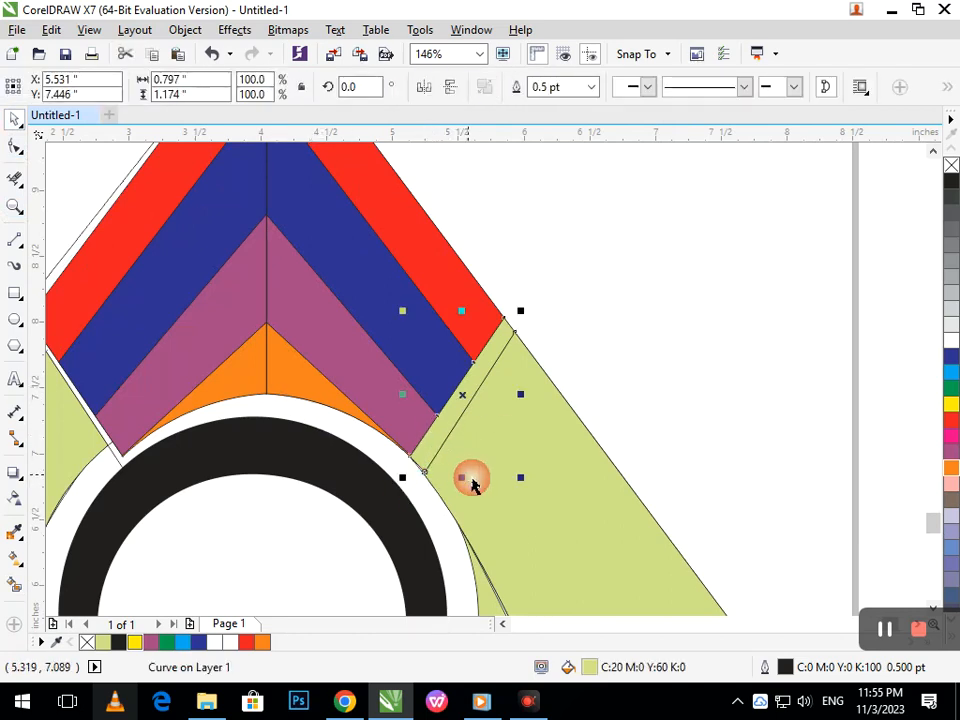
left_click(495, 482, "shift")
left_click(518, 91)
left_click(600, 273)
- Move the outer corner nodes of the left red and blue bands onto the left leg's upper edge to close the gap
key("F2")
left_click_drag(381, 306, 522, 408)
key("F4")
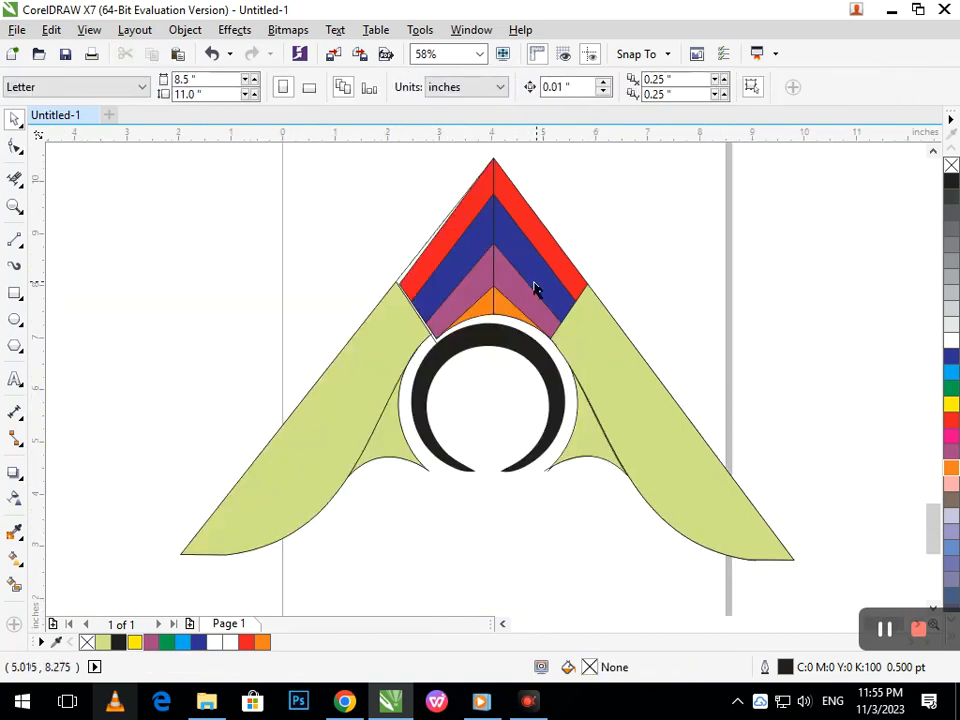
left_click_drag(301, 228, 649, 450)
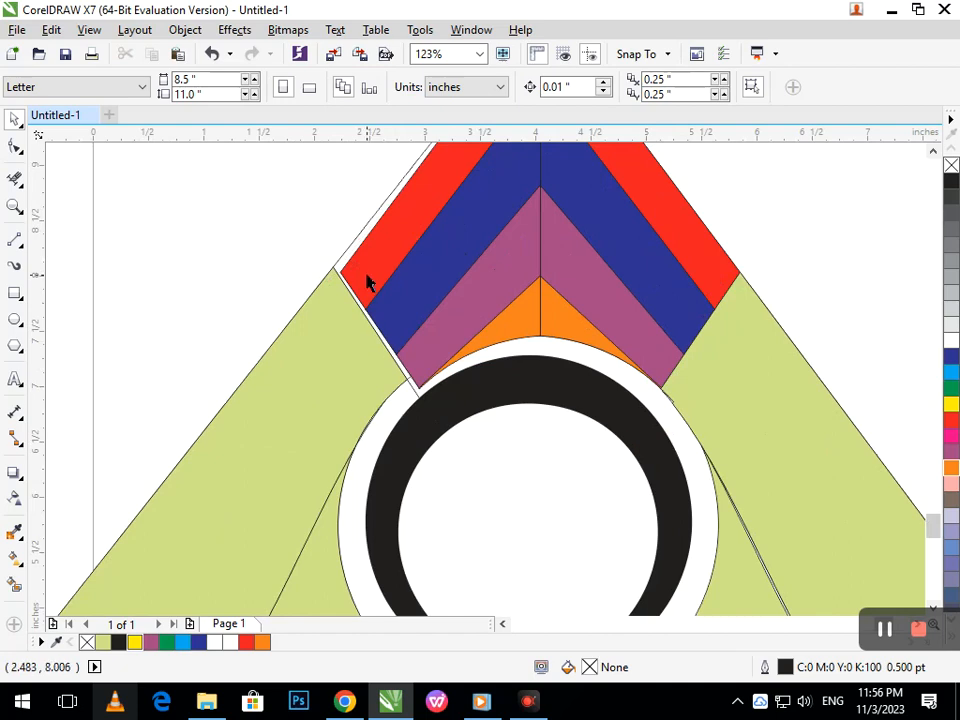
left_click(14, 150)
left_click(364, 293)
left_click_drag(340, 270, 333, 266)
left_click_drag(365, 309, 361, 311)
left_click(398, 350)
left_click_drag(395, 354, 386, 359)
left_click_drag(368, 309, 363, 313)
- Move the left purple band's outer corner nodes onto the left leg's edge
left_click(396, 381)
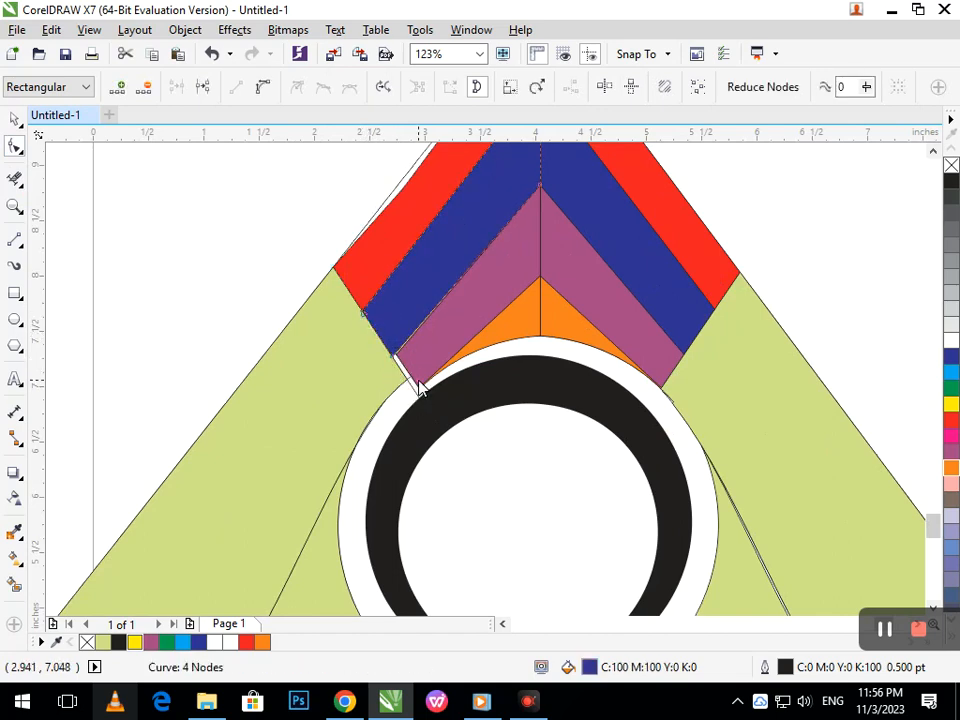
left_click(418, 381)
left_click_drag(418, 381, 395, 369)
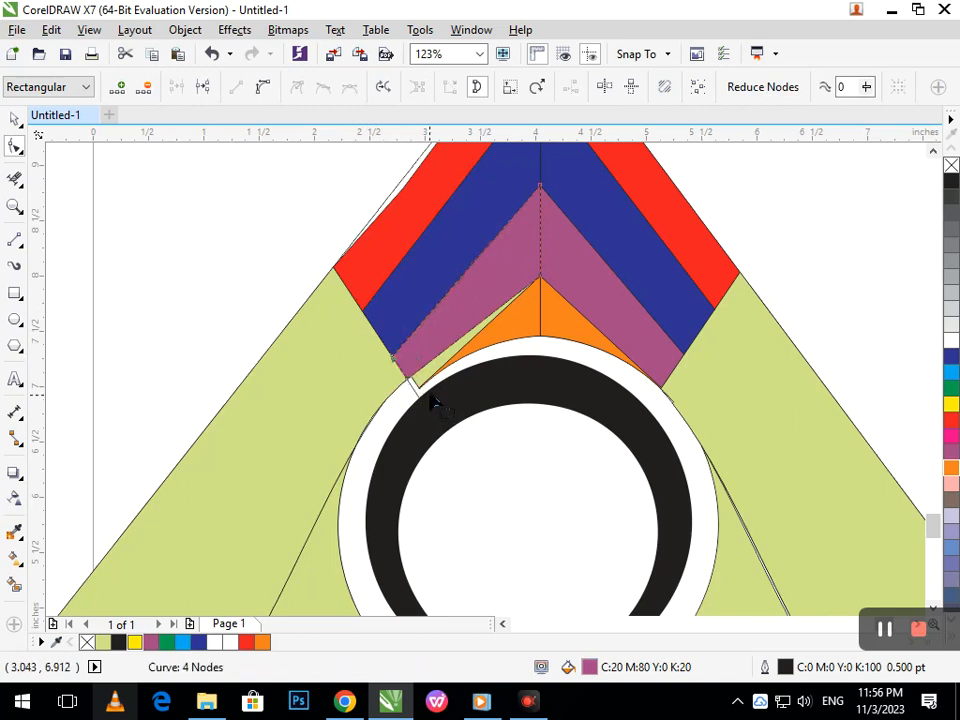
left_click(422, 385)
left_click_drag(418, 397, 407, 380)
- Nudge the left orange shape's outer end nodes to meet the purple band's lower corner beside the left leg
left_click(445, 373)
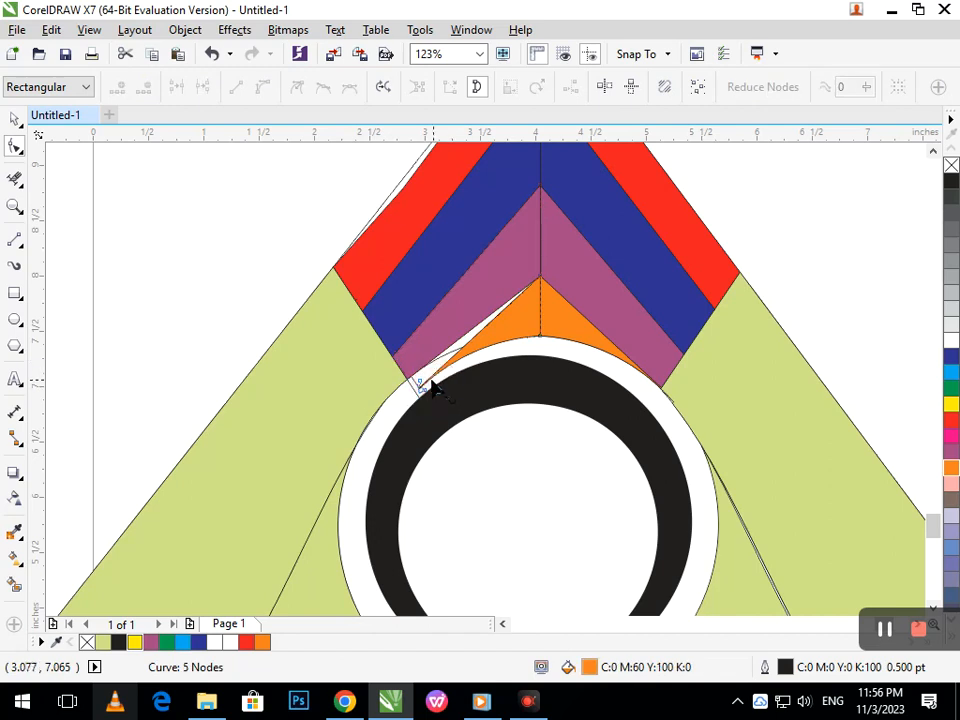
left_click_drag(387, 361, 409, 381)
key("ctrl+z")
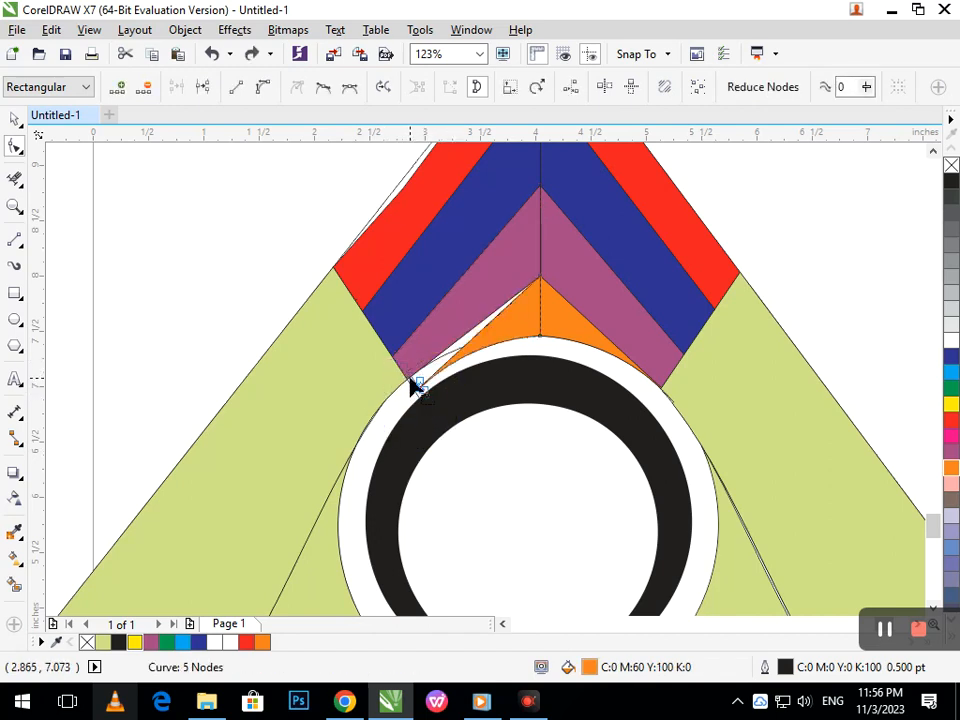
key("Left")
key("Left")
key("Left")
key("Left")
key("Left")
key("Left")
key("Left")
key("Left")
key("Left")
key("Left")
key("Left")
key("Left")
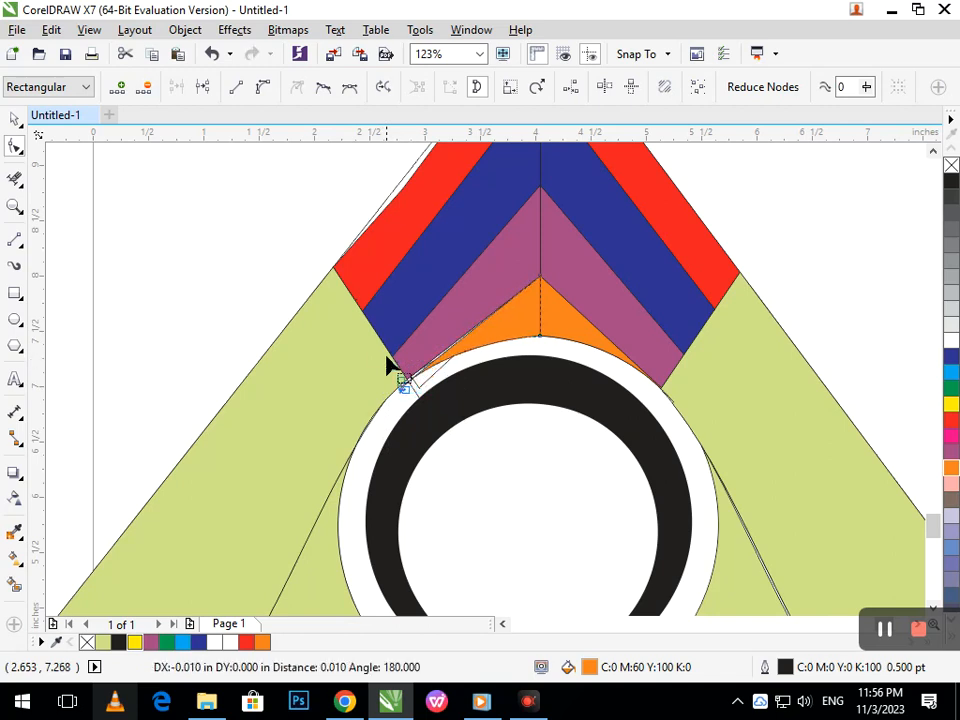
key("Right")
key("Right")
key("Right")
key("Right")
key("Right")
key("Right")
key("Right")
key("Right")
key("Right")
key("Right")
key("Right")
key("Up")
key("Up")
key("Up")
key("Up")
key("Up")
key("Up")
key("Up")
key("Up")
key("Up")
key("Up")
key("Up")
key("Left")
key("Down")
key("Right")
key("Down")
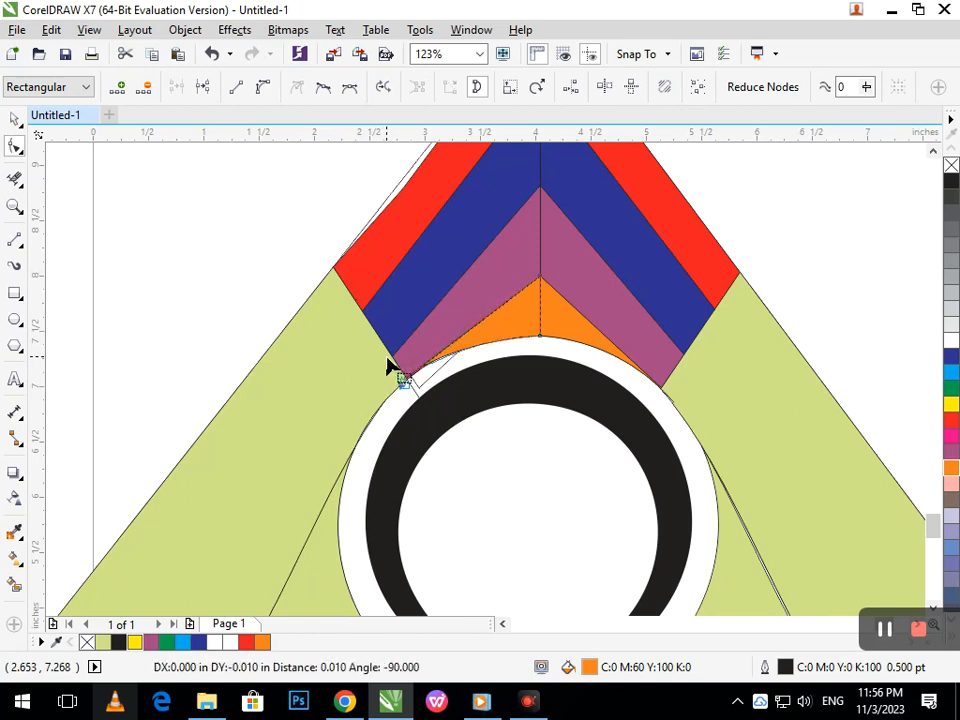
key("Right")
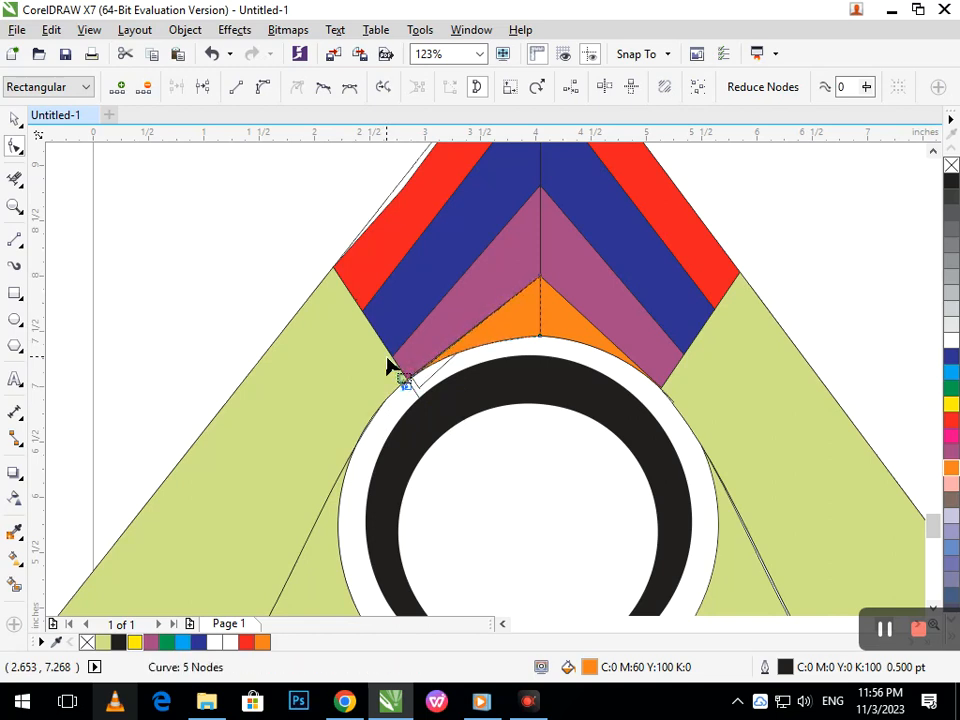
- Delete the extra node on the left red band's outer edge to straighten it along the triangle's side
key("F4")
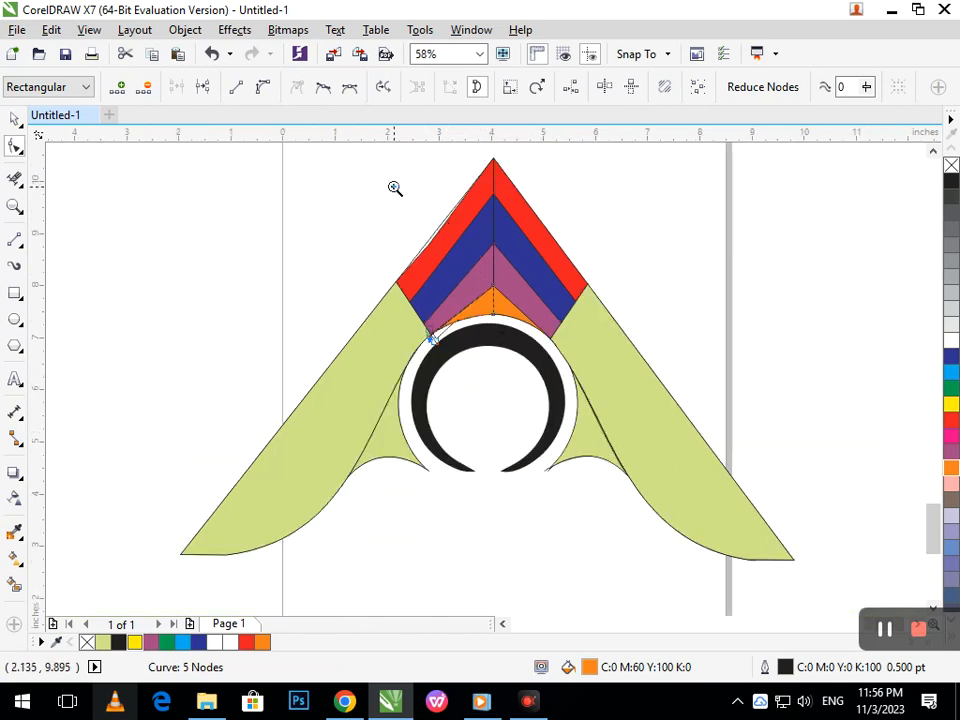
left_click_drag(395, 188, 489, 290)
left_click(441, 398)
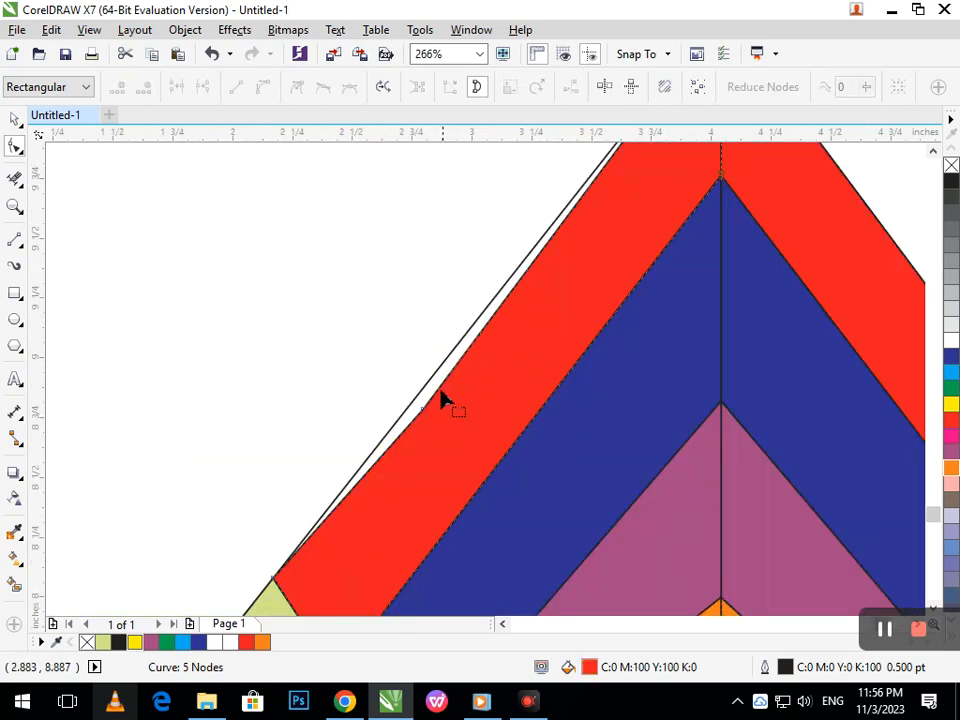
double_click(422, 411)
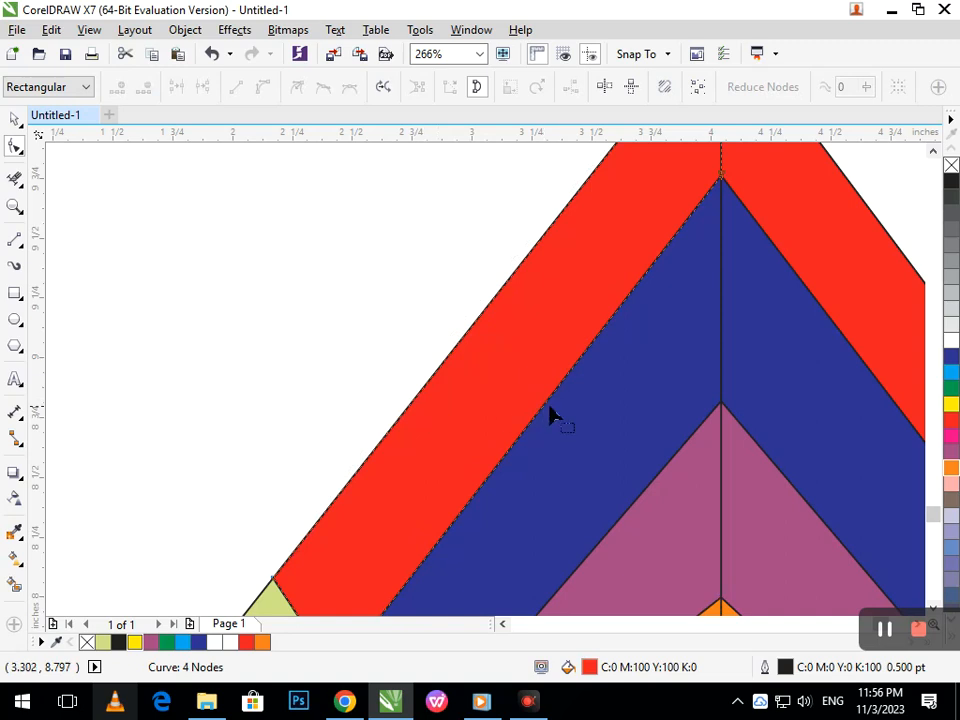
key("F3")
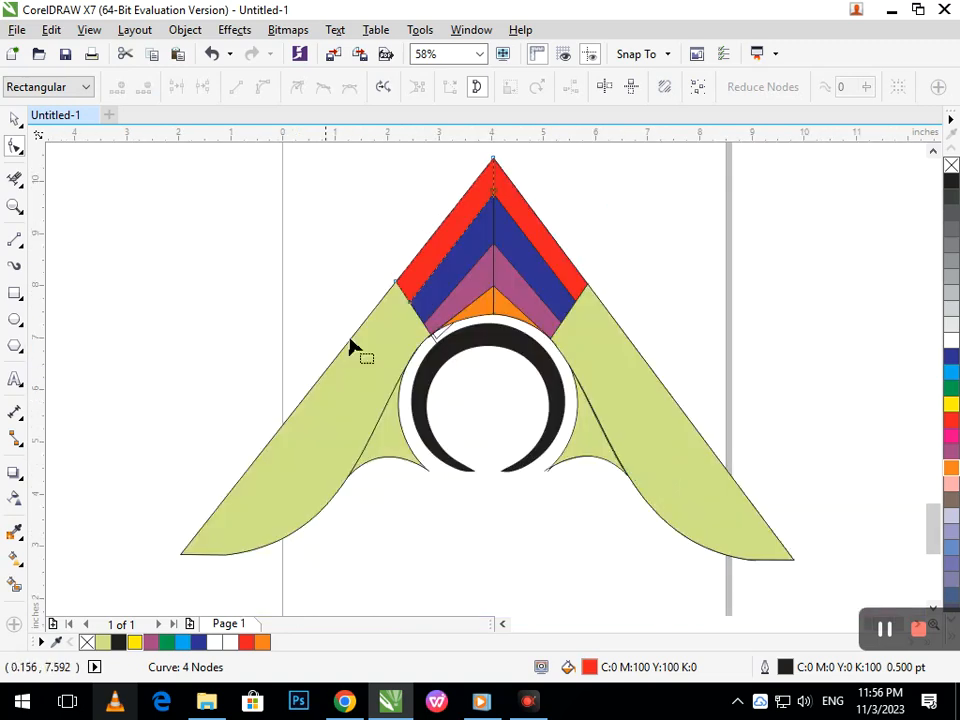
- Remove the stray outline segments of the small triangle below the left orange shape with Virtual Segment Delete
left_click(15, 118)
left_click(15, 178)
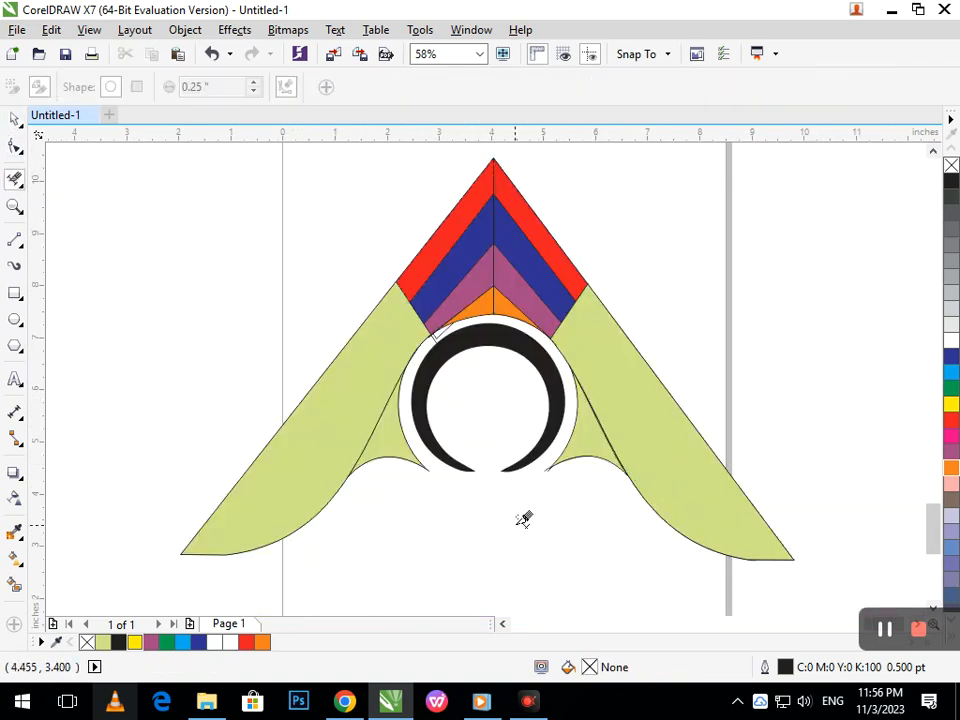
scroll(469, 372, "up", 3)
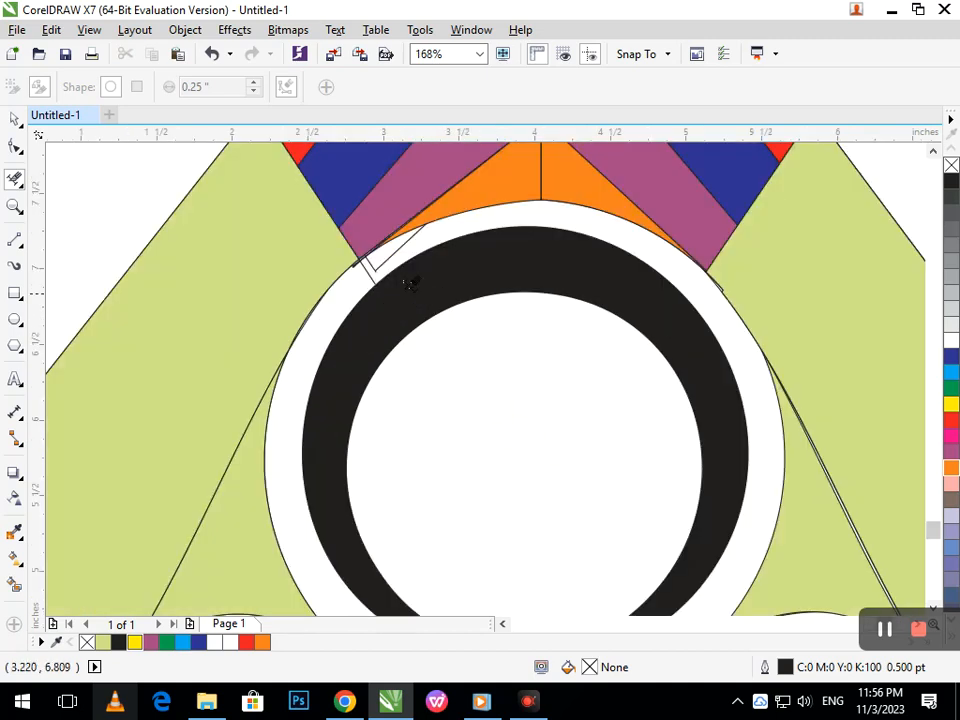
left_click_drag(380, 258, 395, 262)
key("ctrl+z")
left_click_drag(324, 227, 443, 335)
left_click(422, 361)
left_click(451, 336)
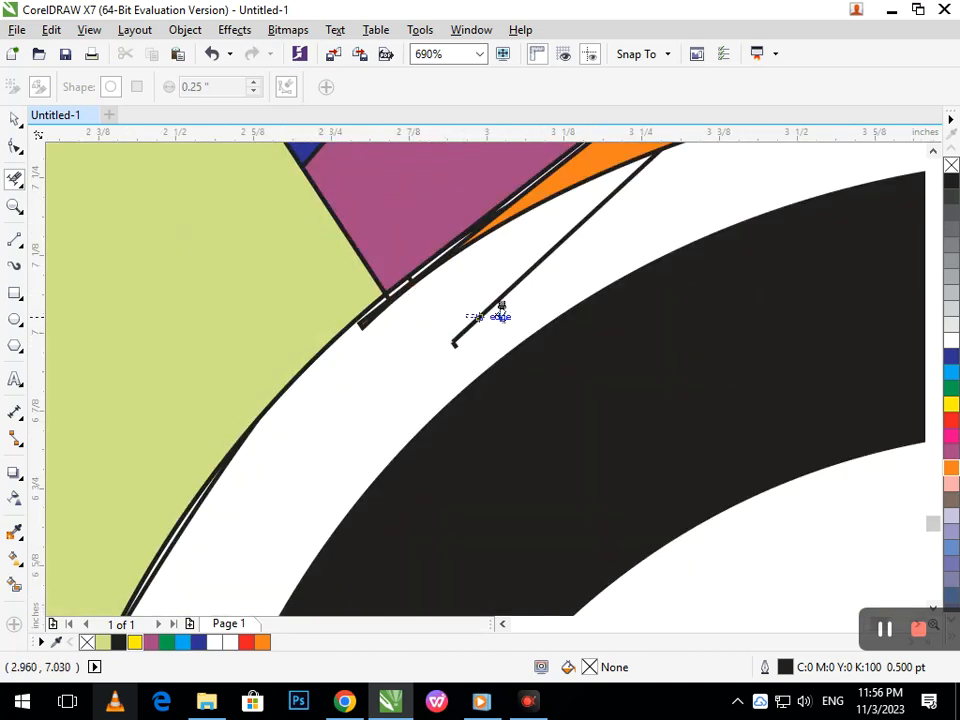
left_click(473, 313)
key("F2")
left_click_drag(291, 255, 434, 339)
left_click_drag(545, 465, 649, 461)
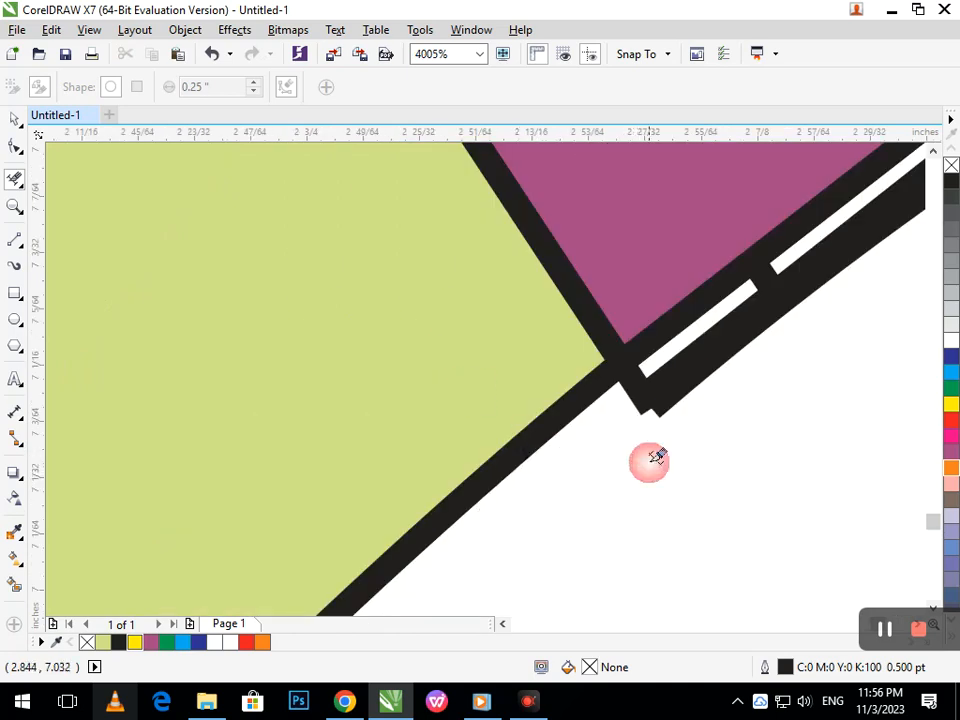
- Try to delete the overlapping outline segments between the left purple band's lower corner and the orange shape
left_click(655, 381)
left_click_drag(558, 302, 725, 374)
key("F3")
key("F2")
left_click_drag(414, 226, 511, 280)
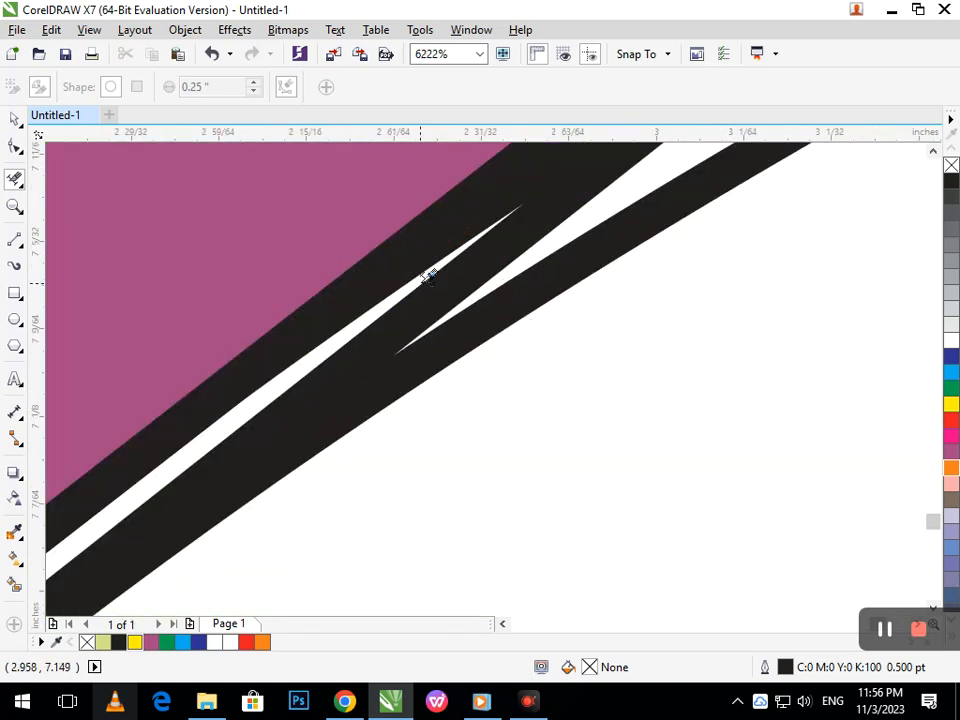
left_click_drag(425, 284, 475, 375)
key("F3")
key("F3")
key("F3")
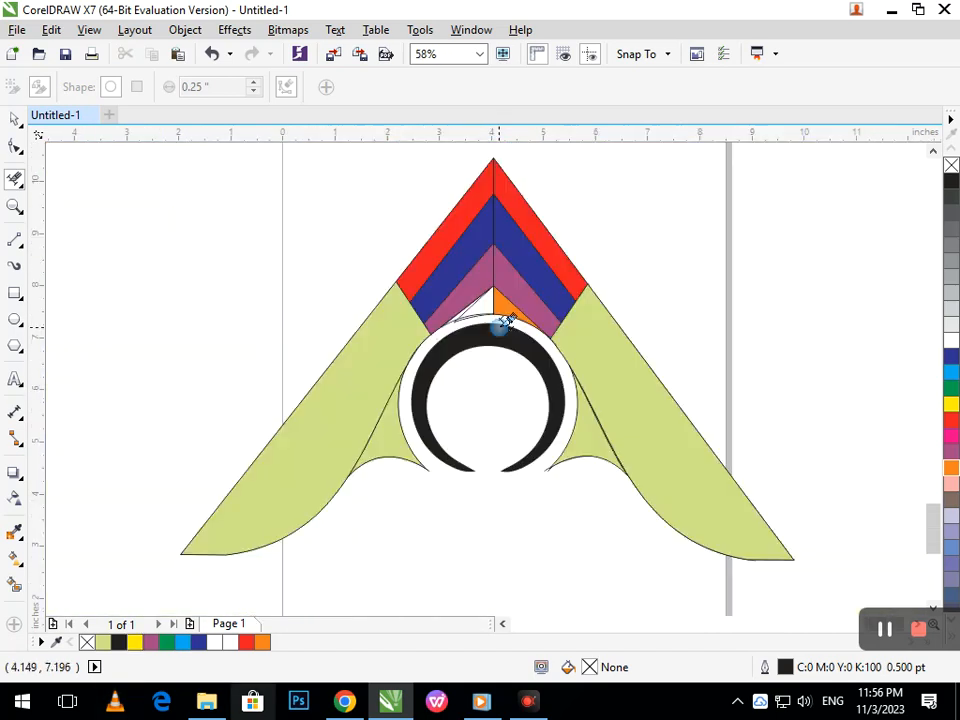
- Try to delete the leftover line ends along the ring-side curve of the left orange shape
key("F2")
left_click_drag(385, 244, 540, 358)
left_click(527, 413)
key("F2")
left_click_drag(396, 443, 546, 495)
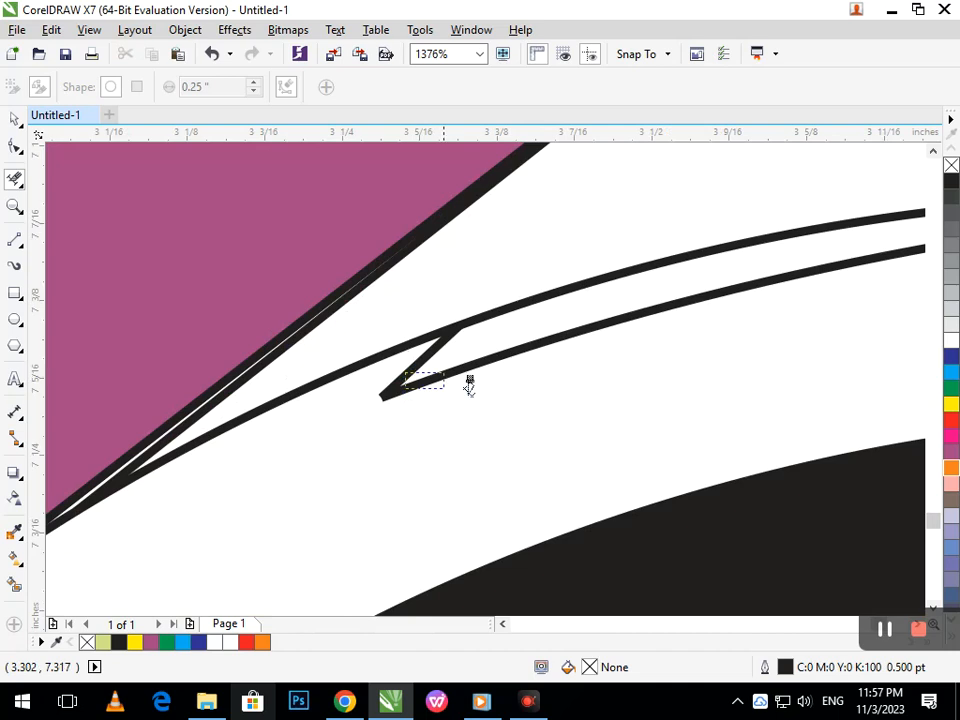
left_click(412, 369)
- Undo the recent segment deletions around the left orange shape to restore its outline and fill
left_click(17, 590)
left_click(395, 304)
key("F2")
left_click_drag(358, 311, 450, 400)
key("ctrl+z")
key("ctrl+z")
key("ctrl+z")
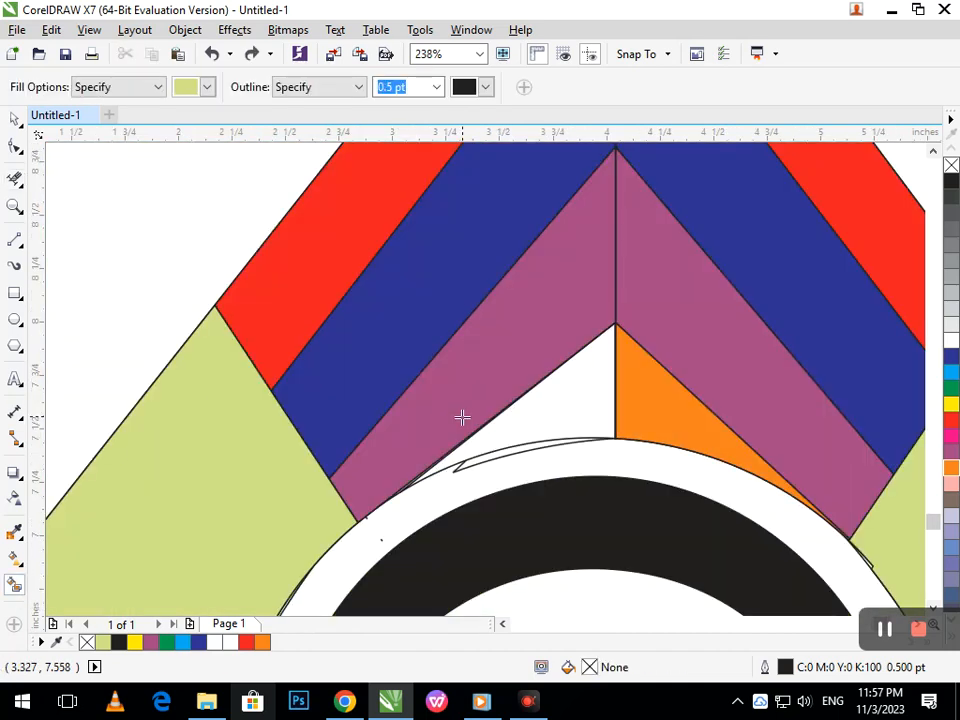
key("ctrl+z")
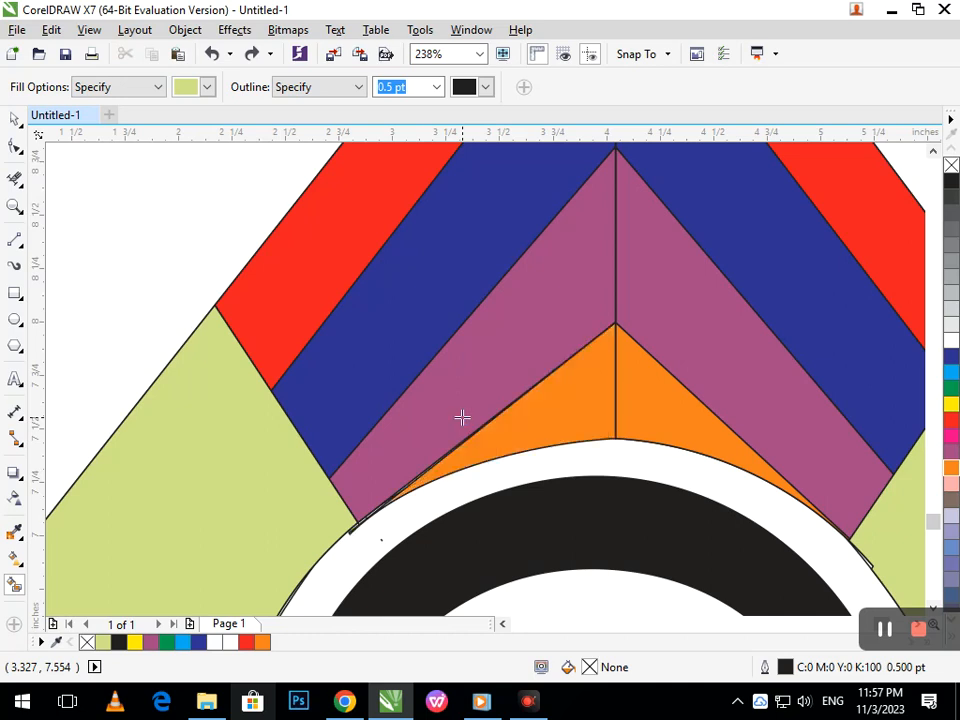
left_click_drag(311, 414, 493, 534)
key("F4")
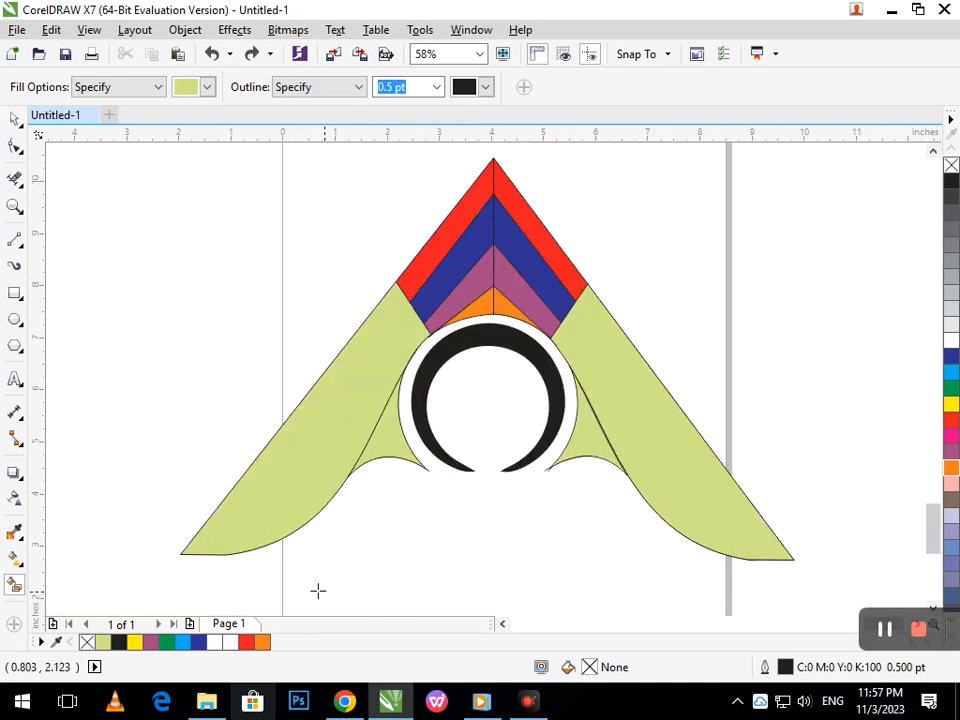
- Fill both connecting pieces beside the ring with light blue
left_click(15, 119)
scroll(400, 355, "down", 1)
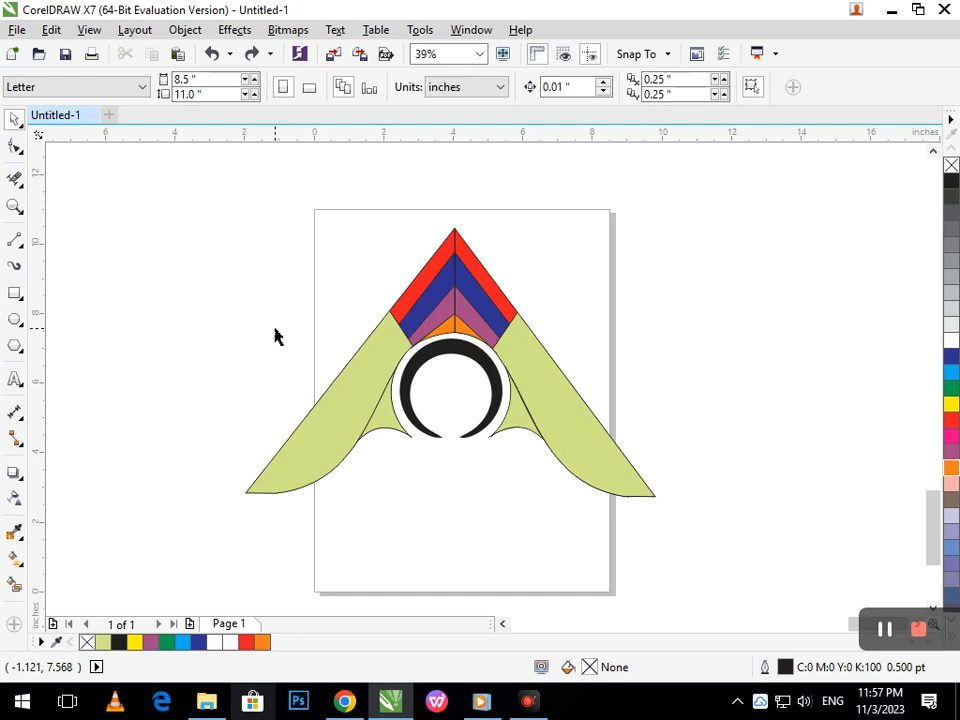
left_click_drag(518, 427, 521, 462)
key("ctrl+z")
left_click(951, 372)
left_click(439, 555)
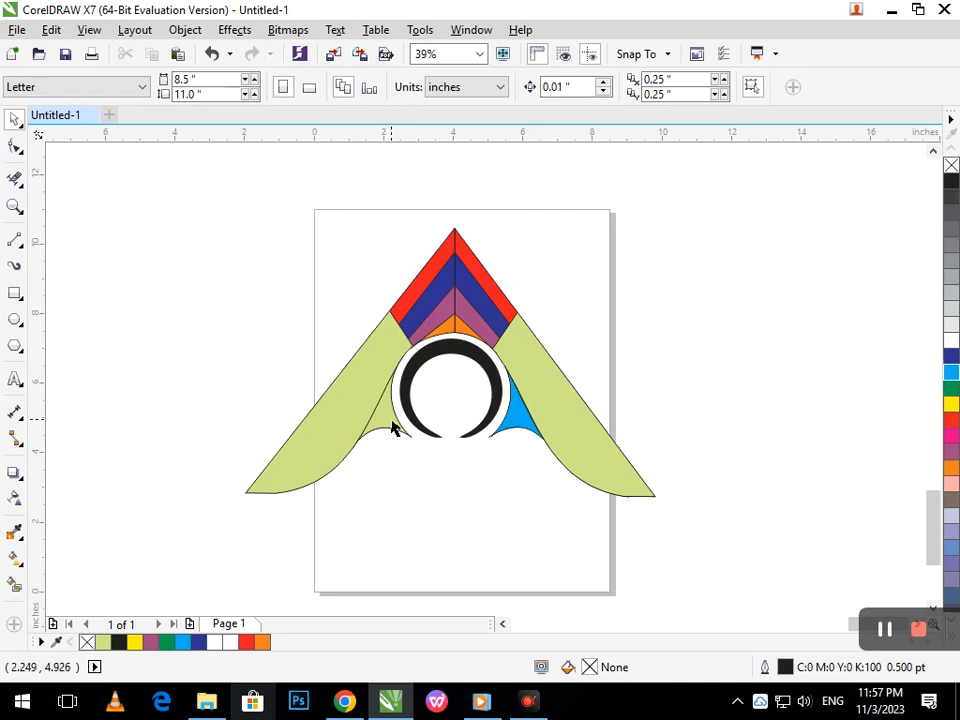
left_click(399, 424)
left_click(953, 373)
left_click(623, 559)
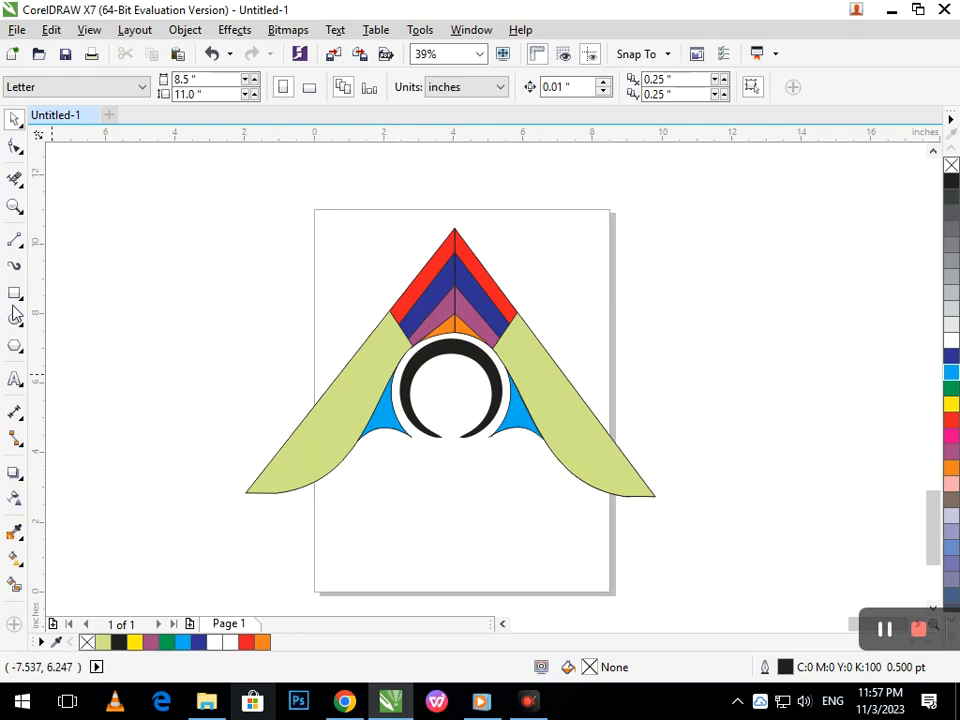
- Add the artistic text "Logo" and "Design" on two lines inside the ring in 24 pt Arial
scroll(453, 400, "up", 3)
scroll(380, 260, "up", 1)
scroll(510, 447, "down", 1)
scroll(560, 300, "up", 1)
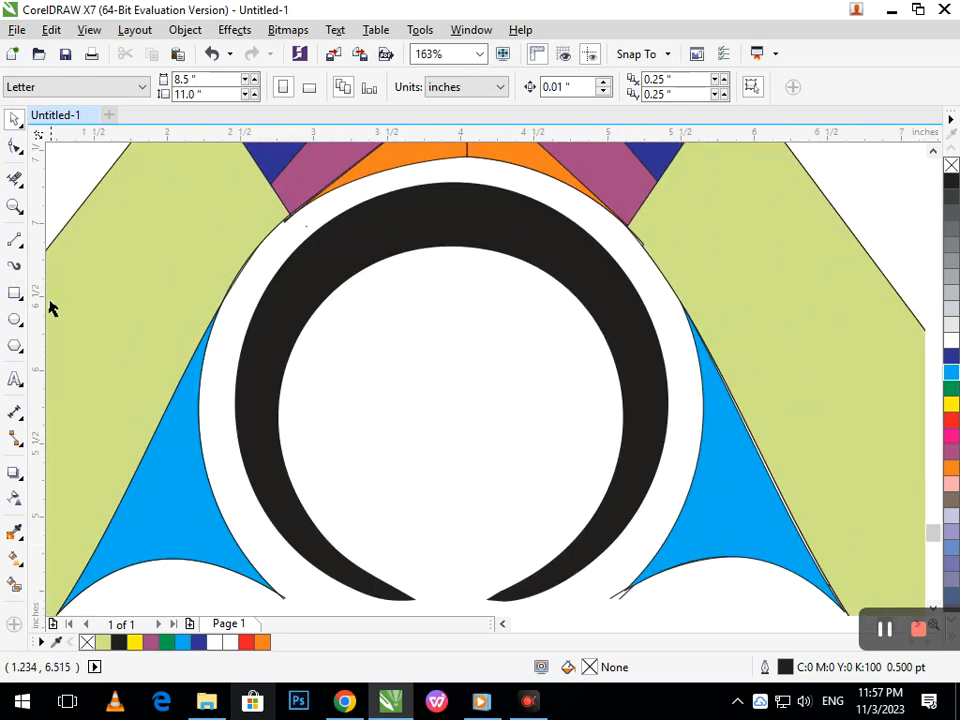
left_click(15, 379)
left_click(394, 368)
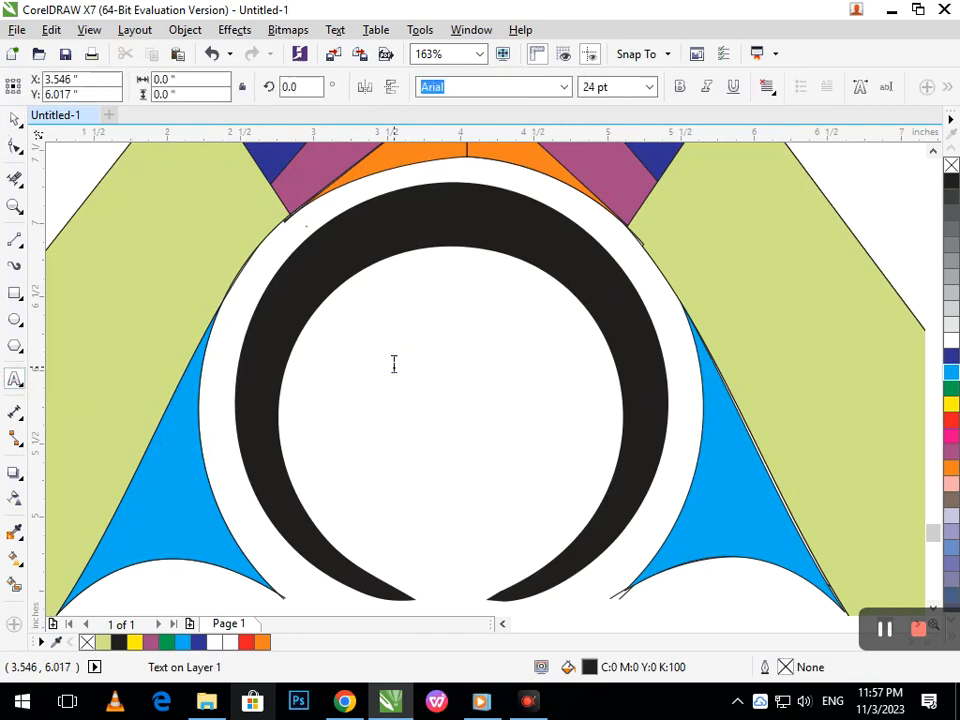
type("Logo")
key("Return")
type("Design")
key("Escape")
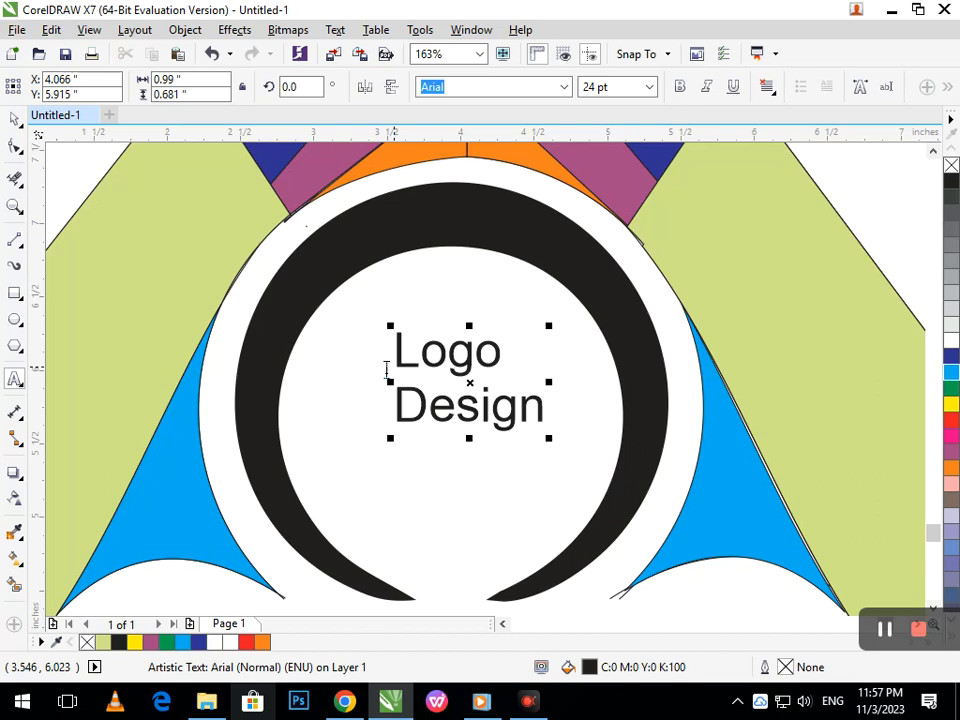
- Enlarge the text to about 42.6 pt, centre it inside the ring and indent "Logo" above "Design"
left_click(13, 119)
left_click_drag(403, 416, 343, 452)
left_click_drag(486, 484, 510, 498)
double_click(342, 394)
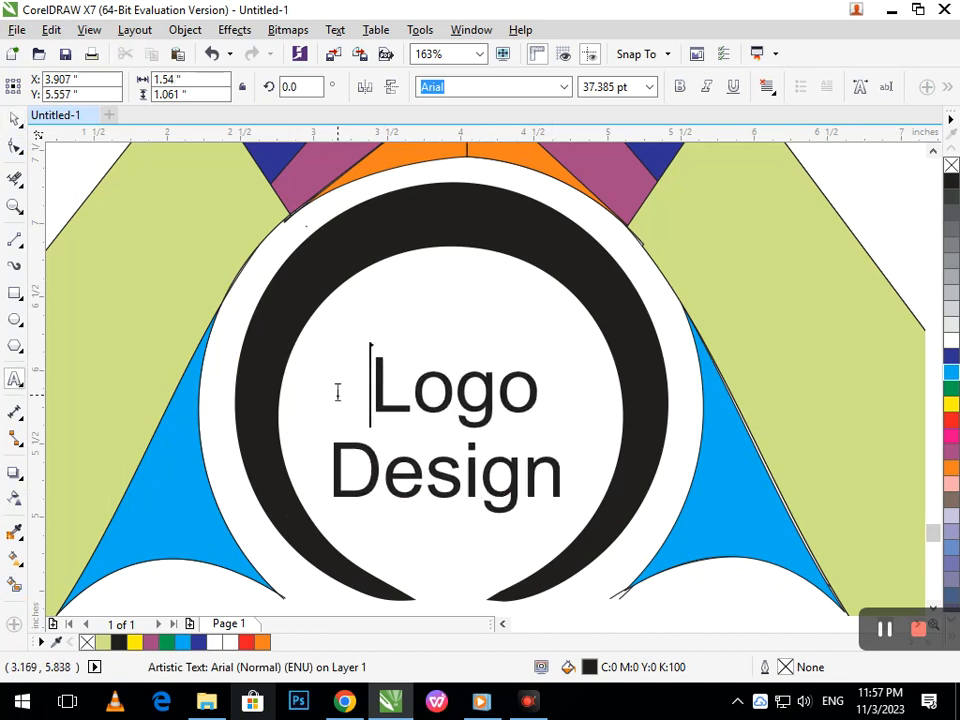
left_click(14, 118)
left_click_drag(444, 492, 446, 475)
left_click_drag(571, 498, 587, 516)
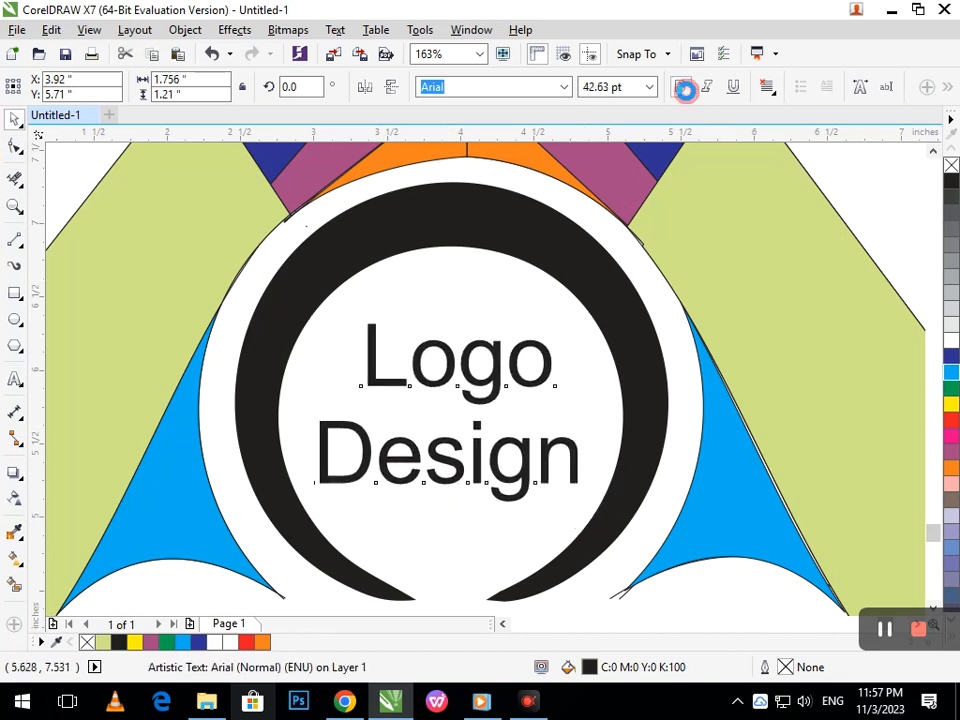
- Make the text bold and colour the word "Logo" dark blue
left_click(681, 87)
double_click(521, 365)
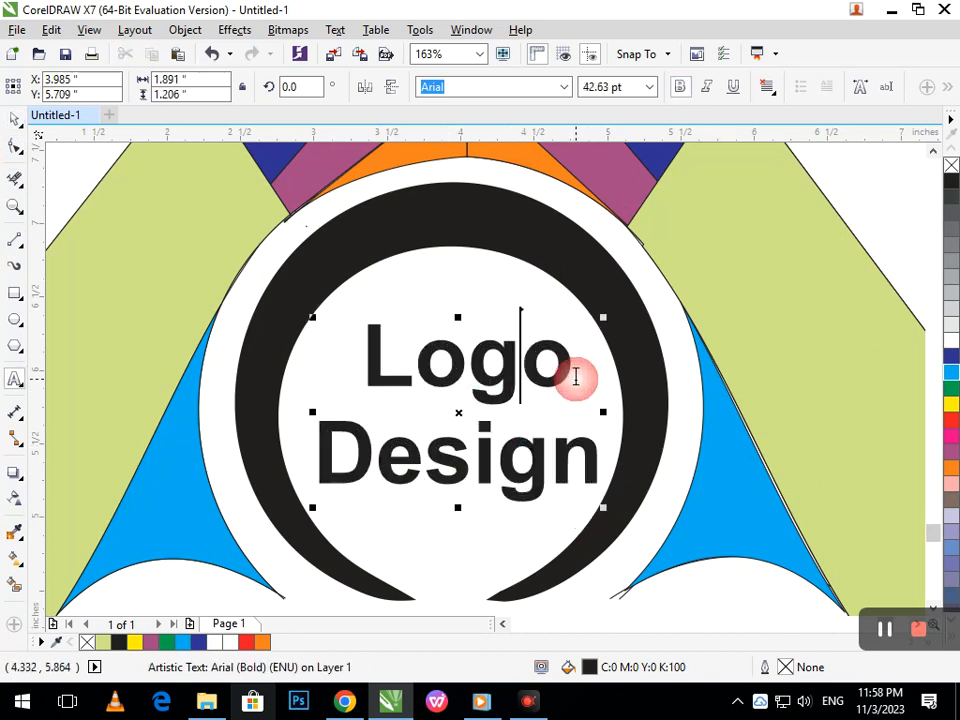
left_click_drag(574, 377, 270, 351)
left_click(951, 362)
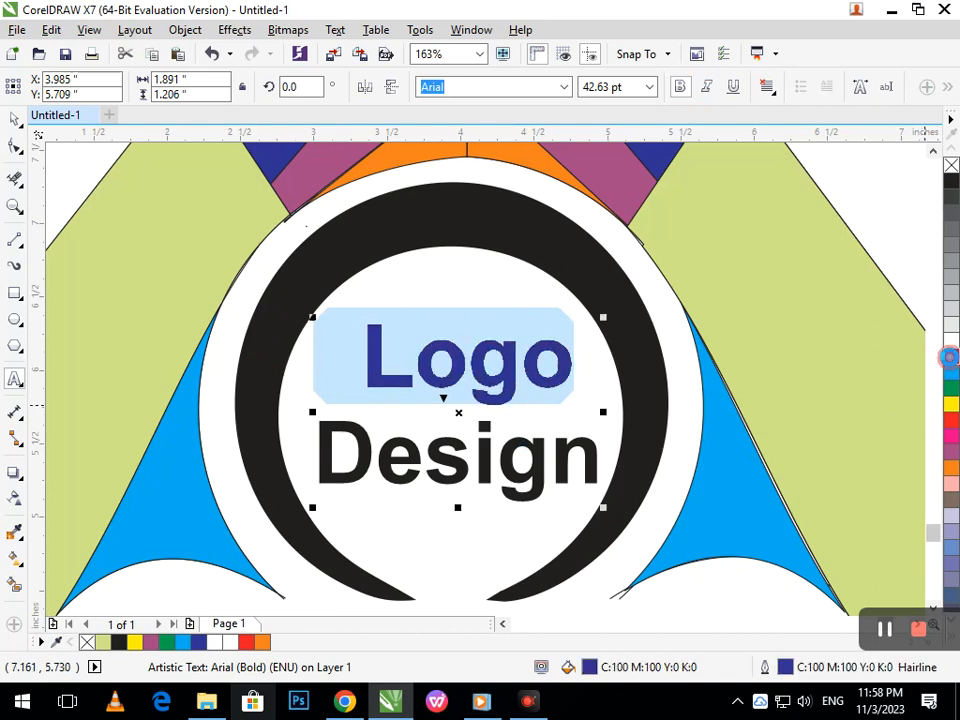
left_click(12, 119)
scroll(535, 453, "down", 5)
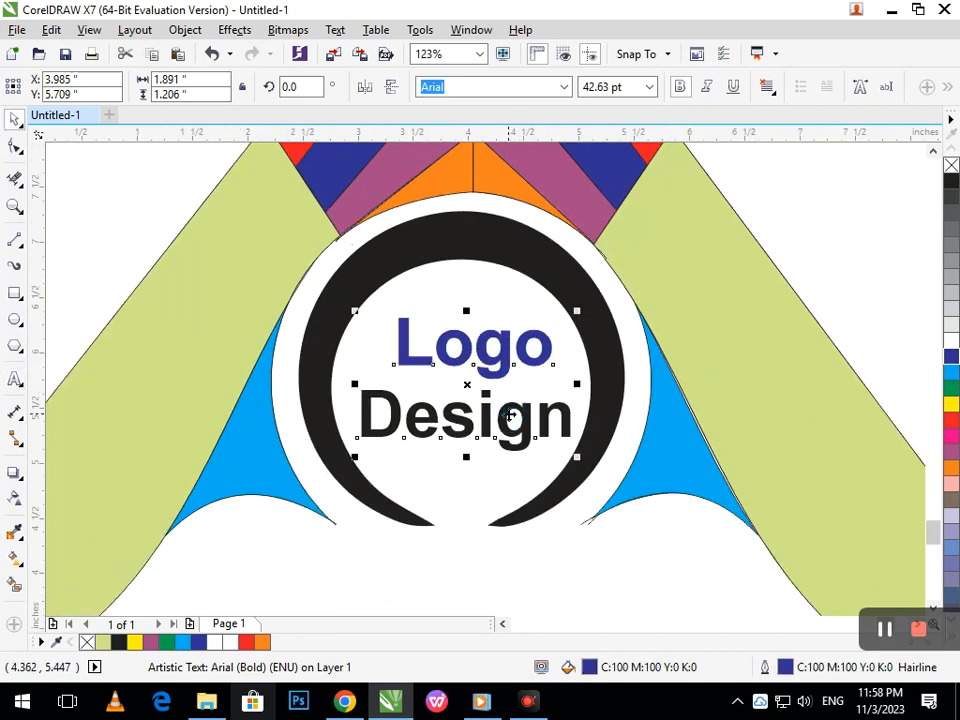
left_click(511, 522)
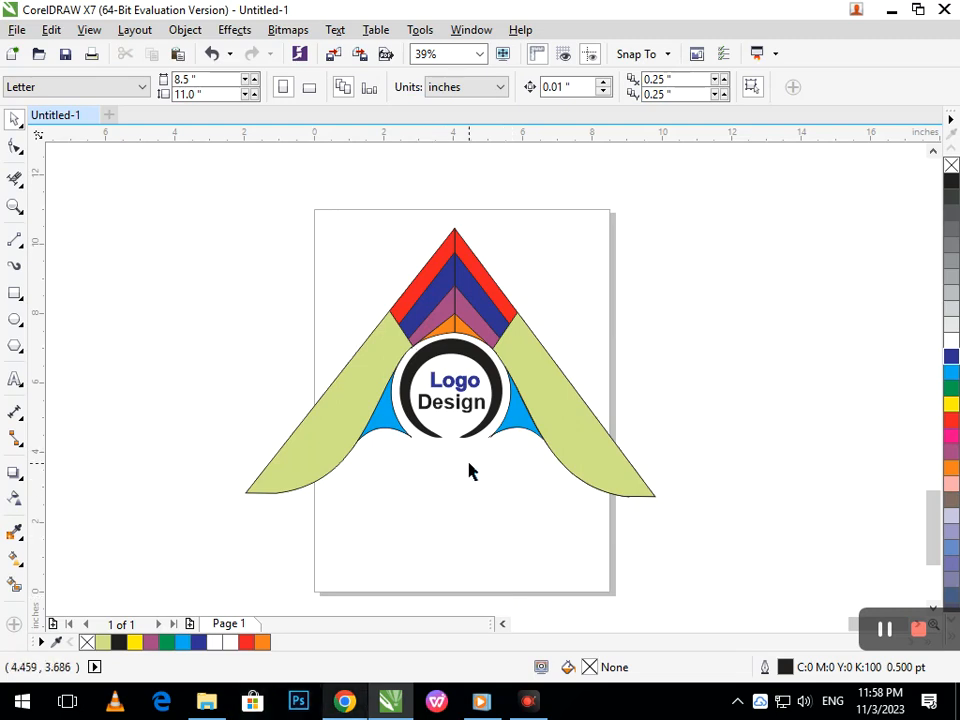
- Colour the word "Design" purple to match the purple bands
scroll(426, 412, "up", 4)
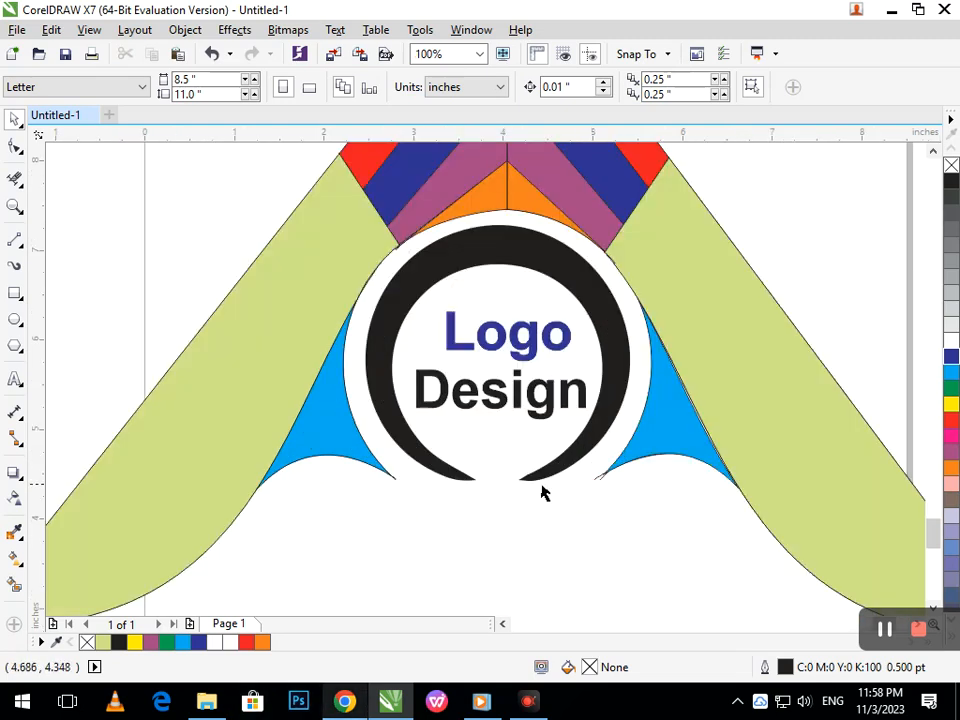
left_click(522, 362)
double_click(440, 345)
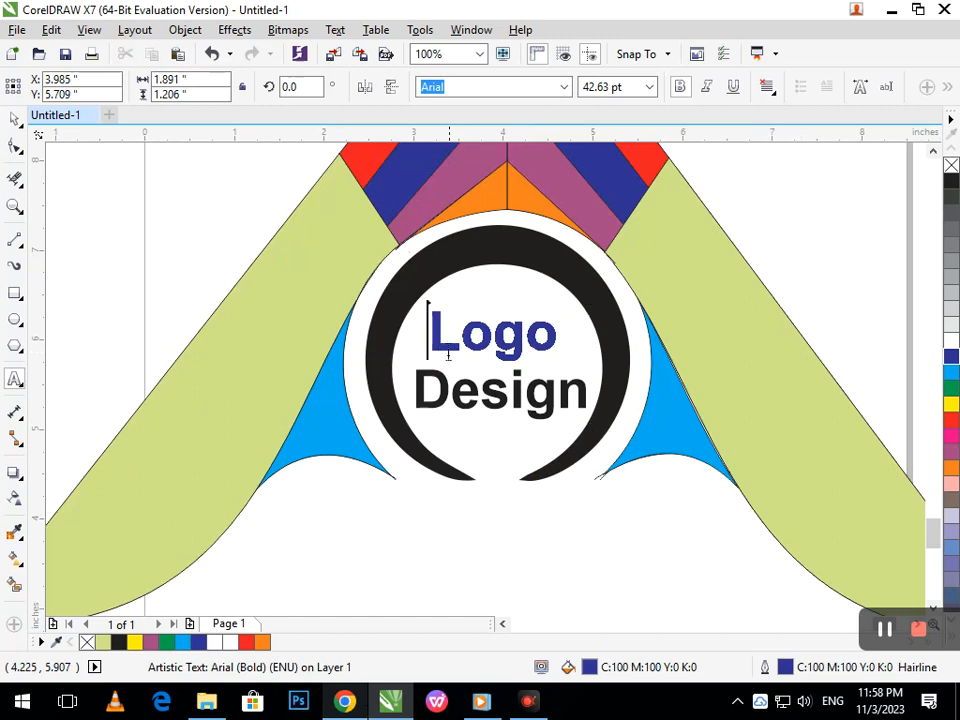
left_click_drag(583, 392, 329, 395)
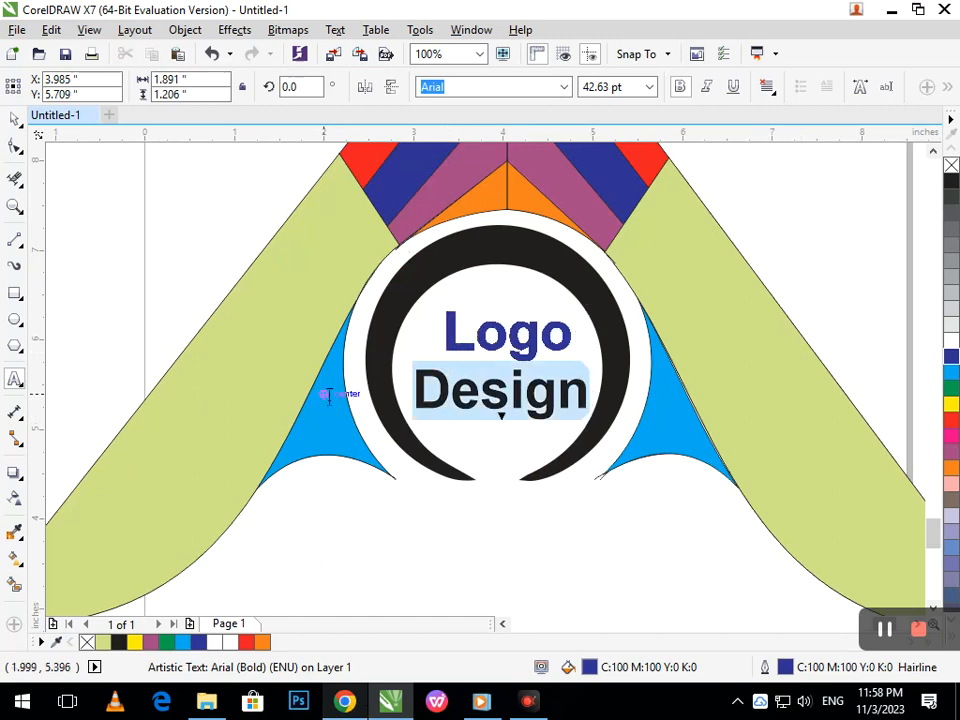
left_click(951, 452)
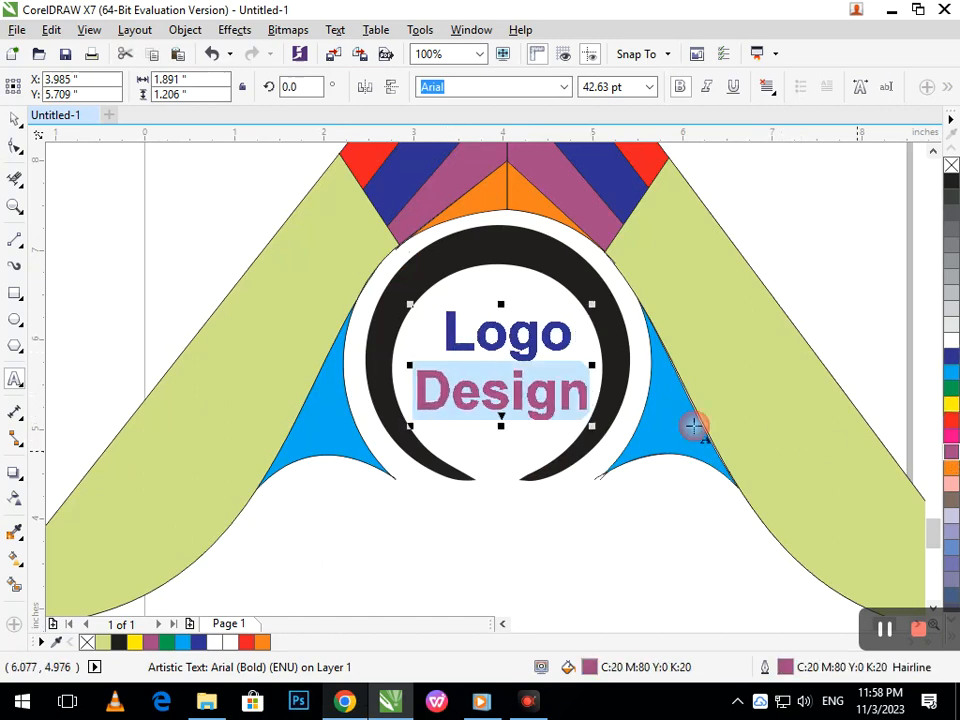
scroll(525, 427, "down", 2)
left_click(14, 120)
left_click(252, 590)
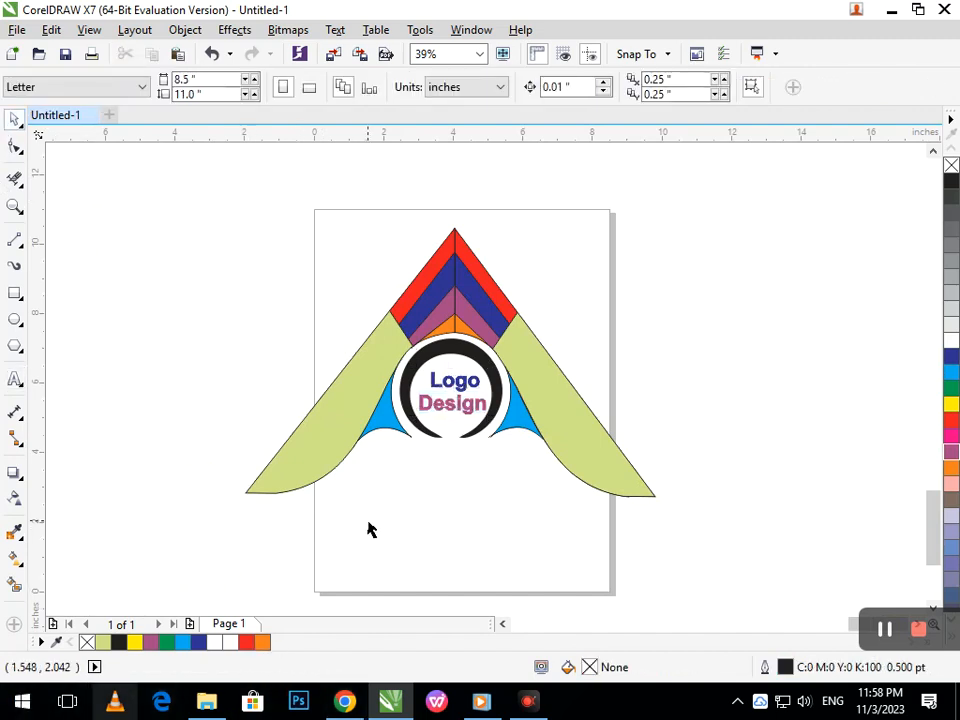
- Fill both light green legs with red
left_click(555, 412)
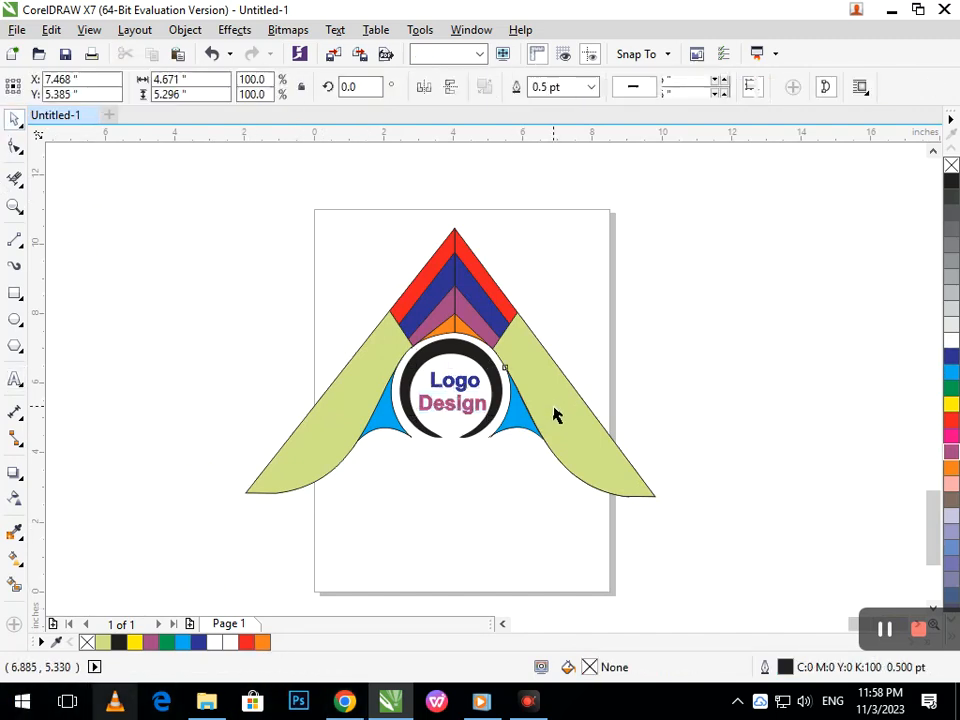
left_click(951, 420)
left_click(306, 444)
left_click(951, 420)
- Change the right leg's fill to dark blue
left_click(568, 490)
left_click(593, 475)
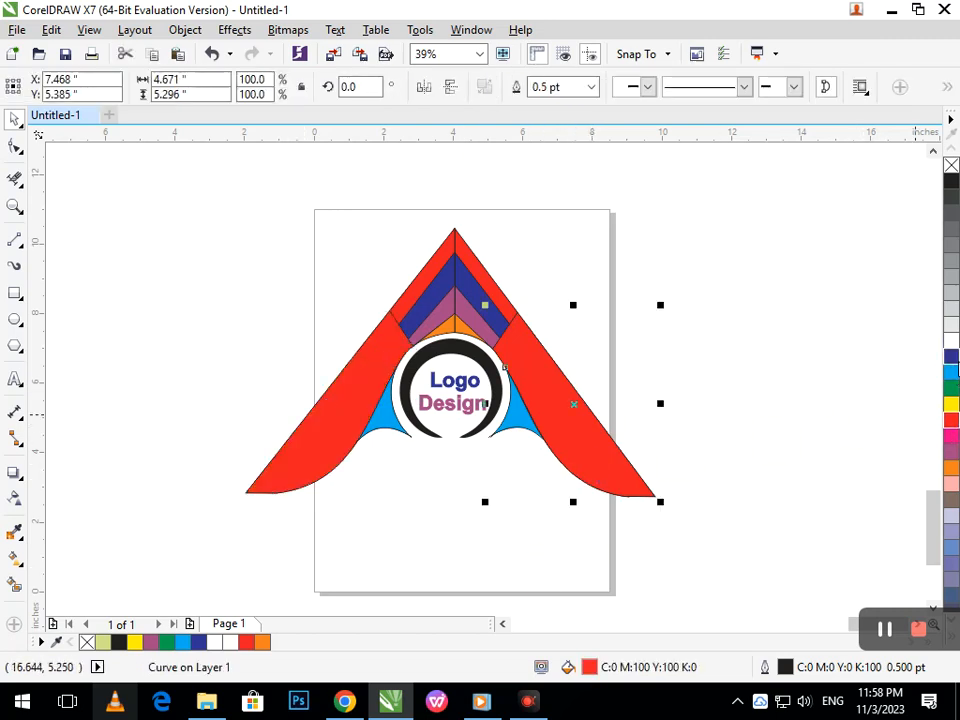
left_click(951, 356)
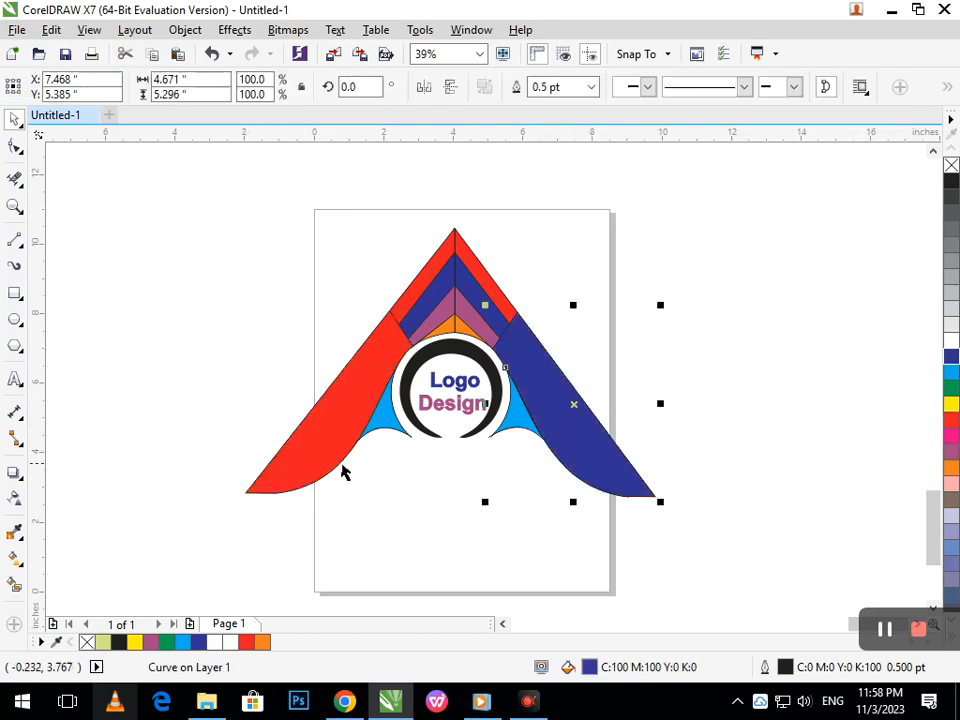
- Fill the black tapered ring with yellow
left_click(443, 440)
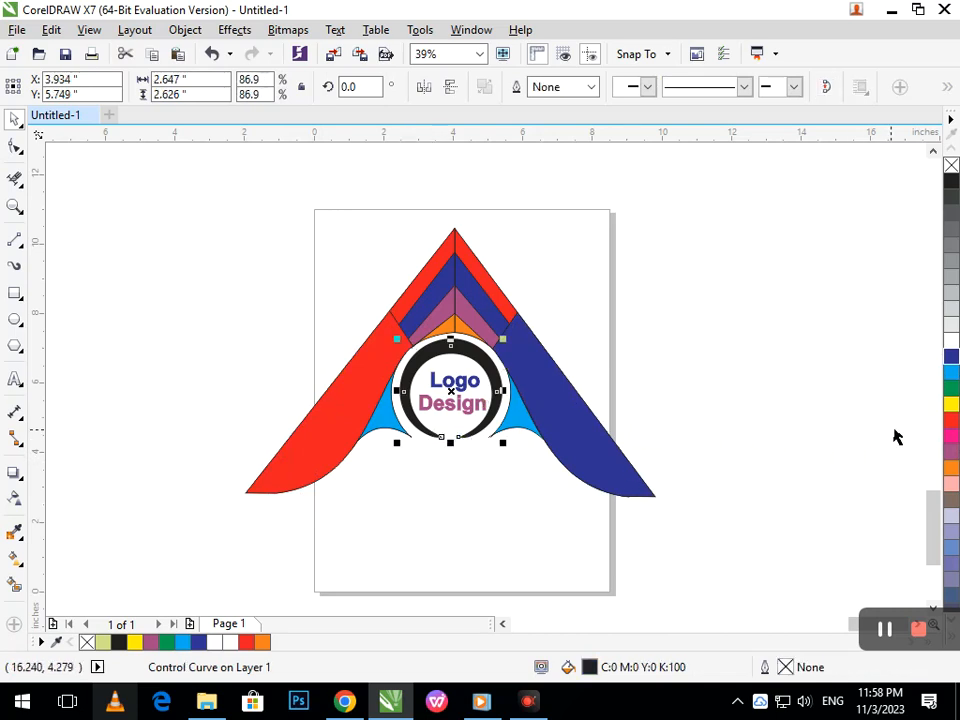
left_click(950, 404)
left_click(647, 511)
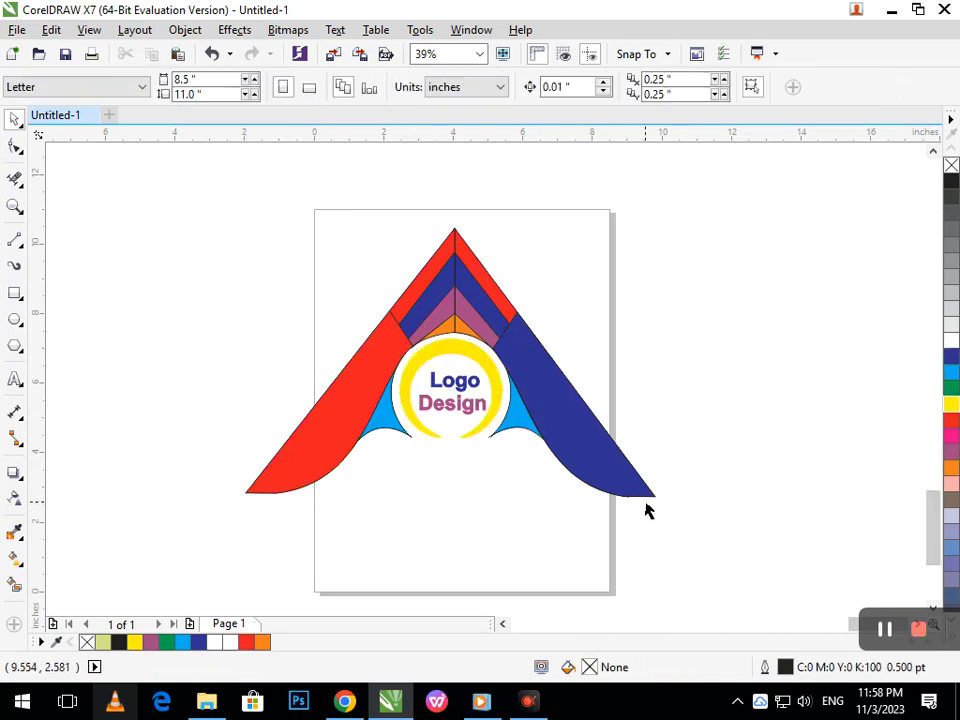
- Fill both the right and left legs with dark green
left_click(586, 458)
left_click(950, 388)
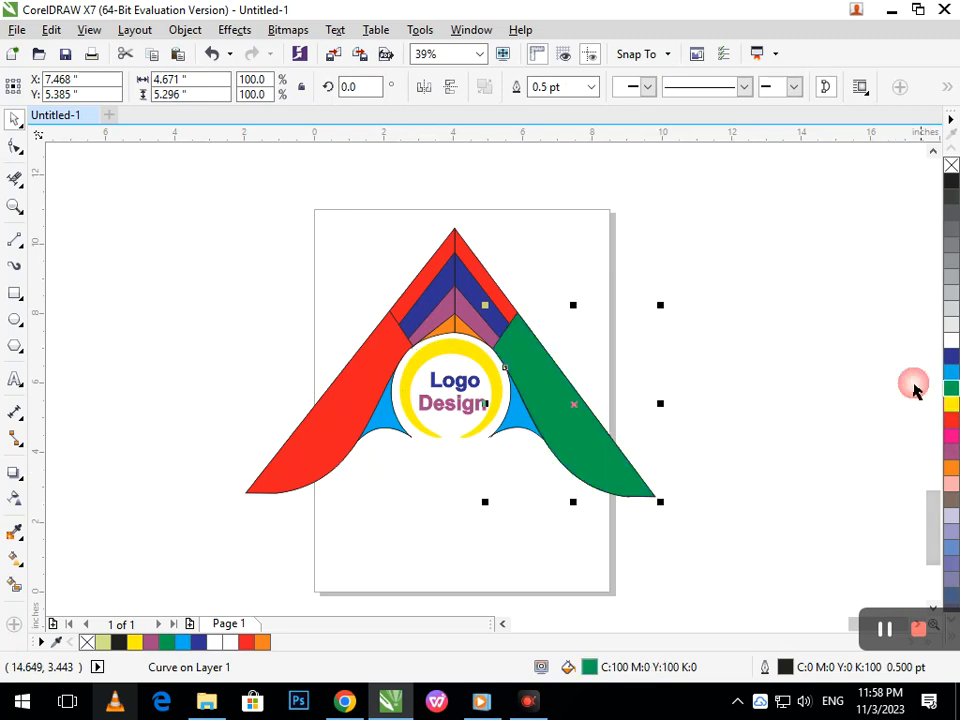
left_click(282, 458)
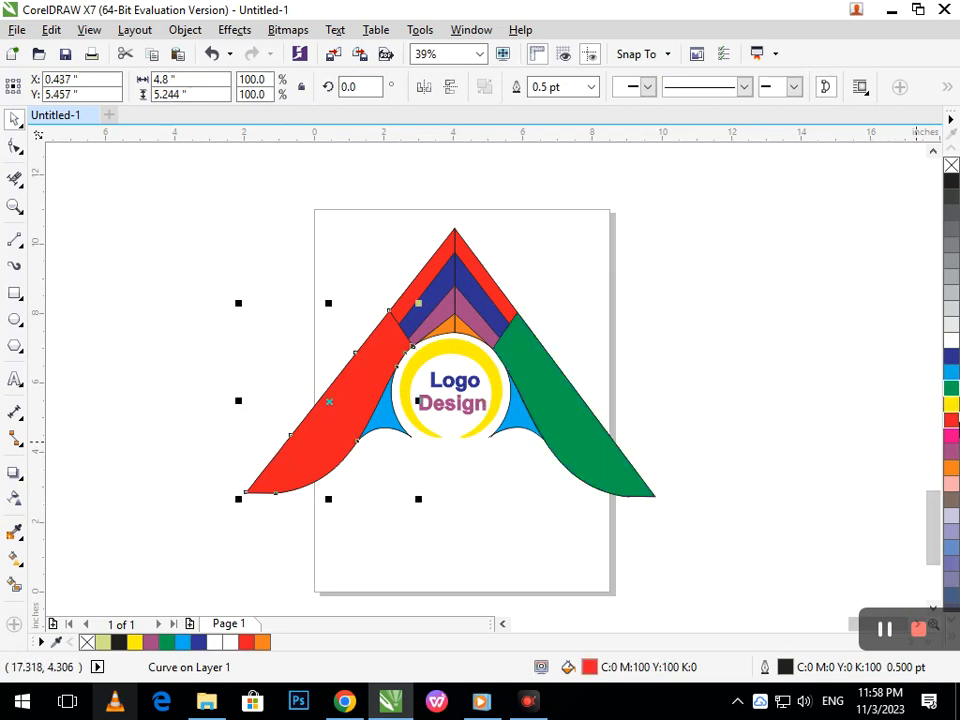
left_click(951, 404)
left_click(951, 390)
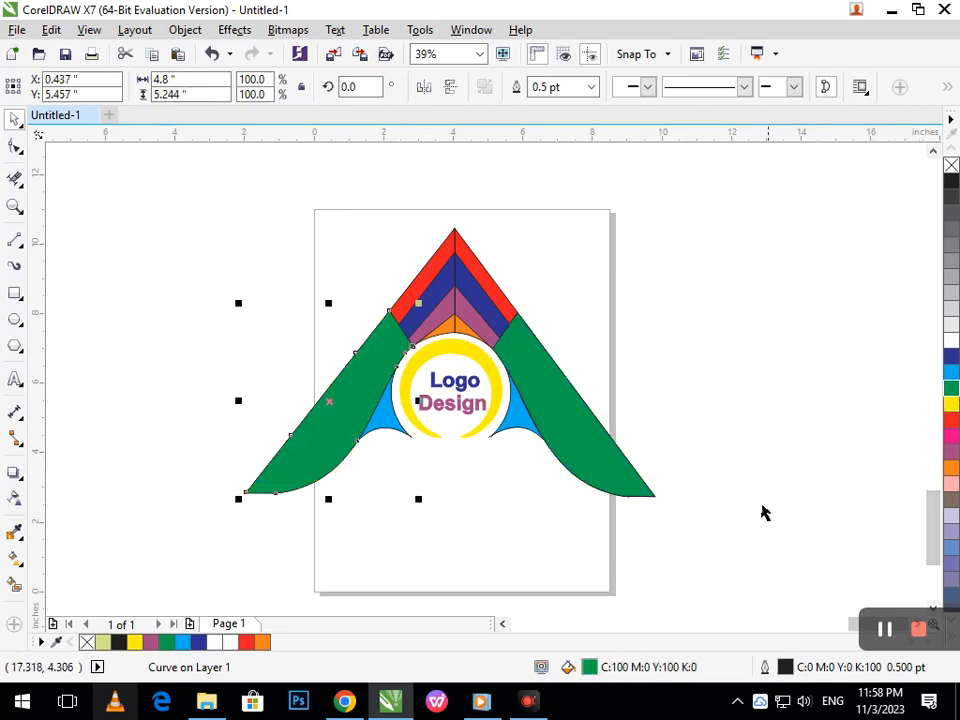
- Fill both the right and left dark green legs with brown
left_click(733, 540)
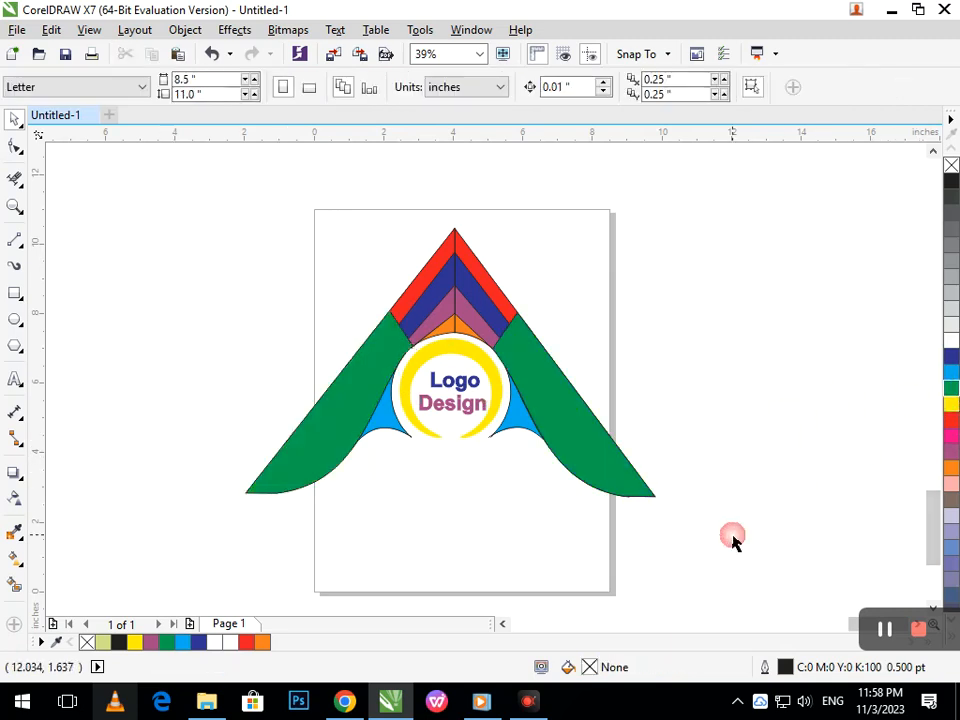
left_click(613, 480)
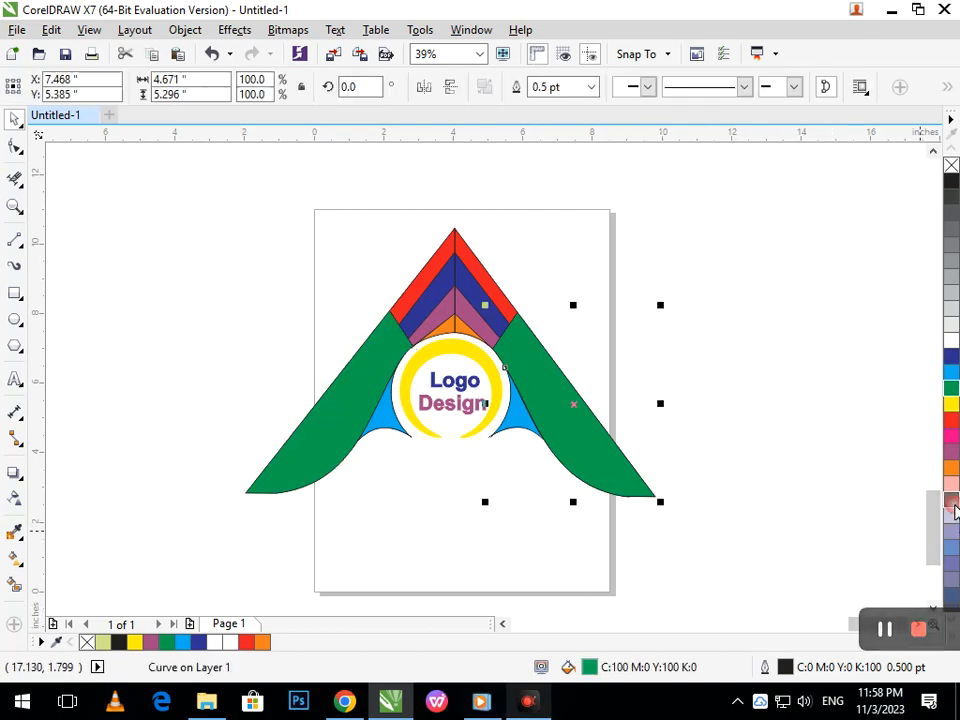
left_click(951, 500)
left_click(396, 488)
left_click(332, 450)
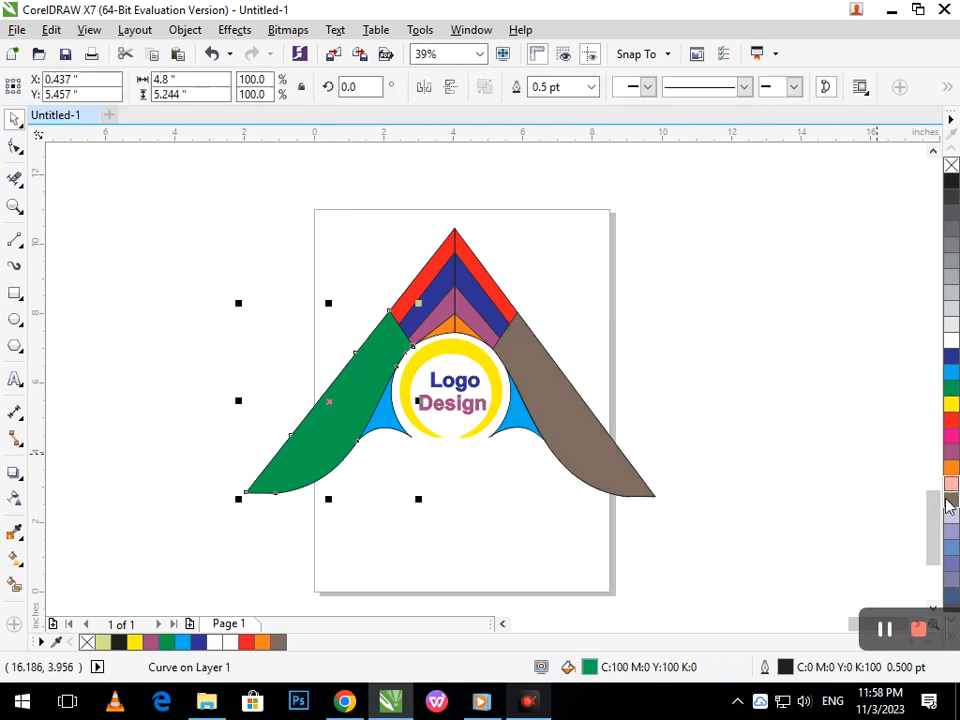
left_click(613, 513)
- Change the fill of the yellow tapered ring around the text to dark blue
left_click(447, 432)
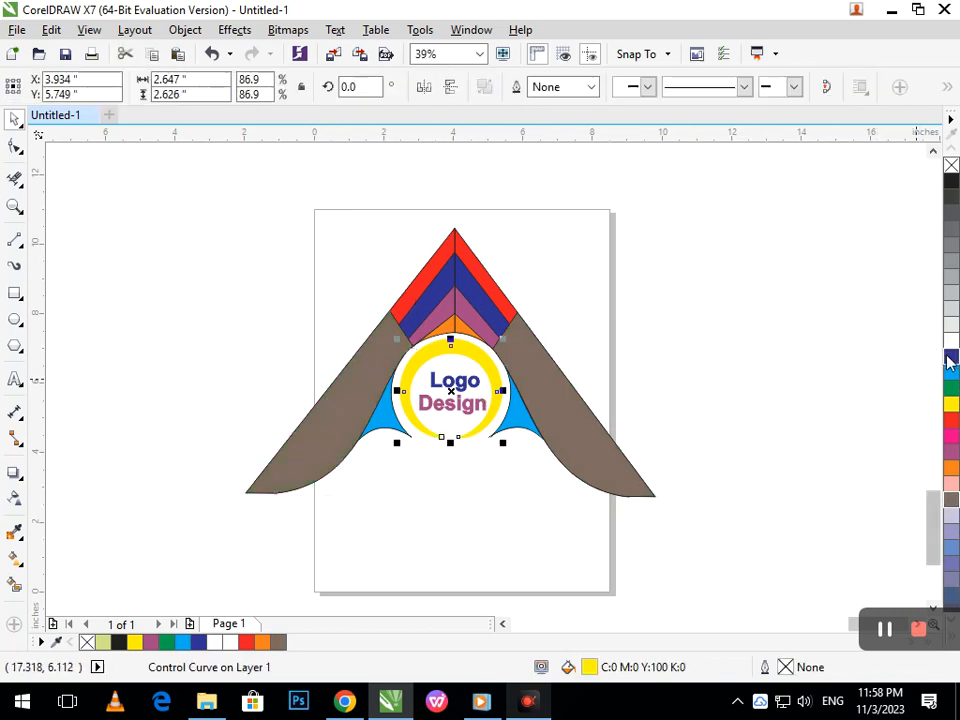
left_click(951, 356)
left_click(645, 414)
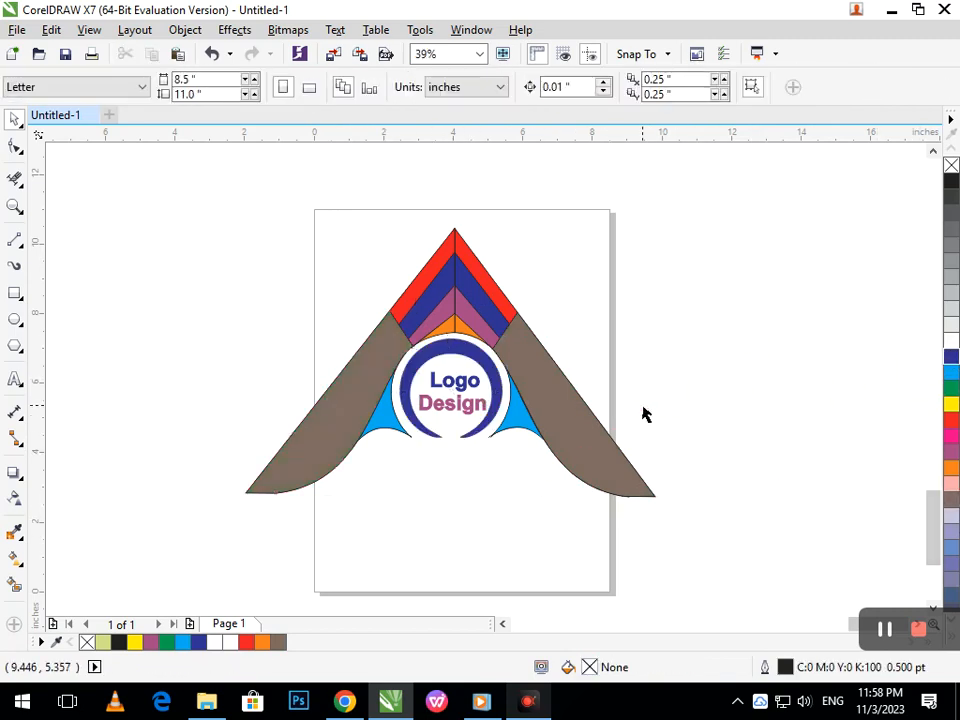
- Fill both the right and left brown legs with light blue
left_click(578, 420)
left_click(951, 372)
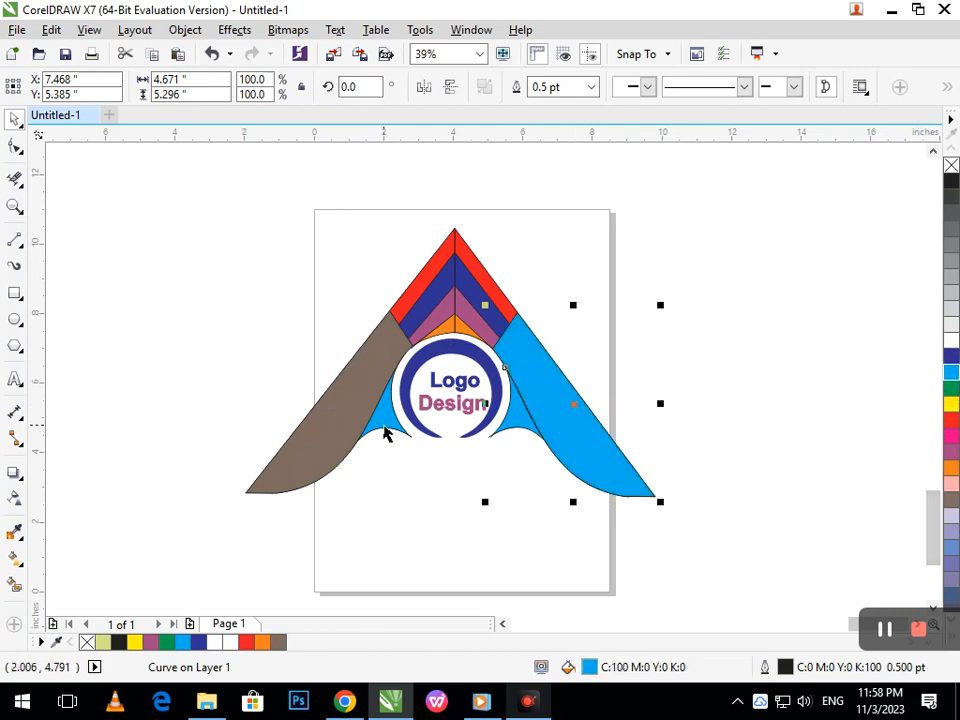
left_click(355, 420)
left_click(951, 372)
left_click(814, 414)
- Fill the two connecting pieces between the ring and the legs with black
left_click(538, 413)
left_click(951, 182)
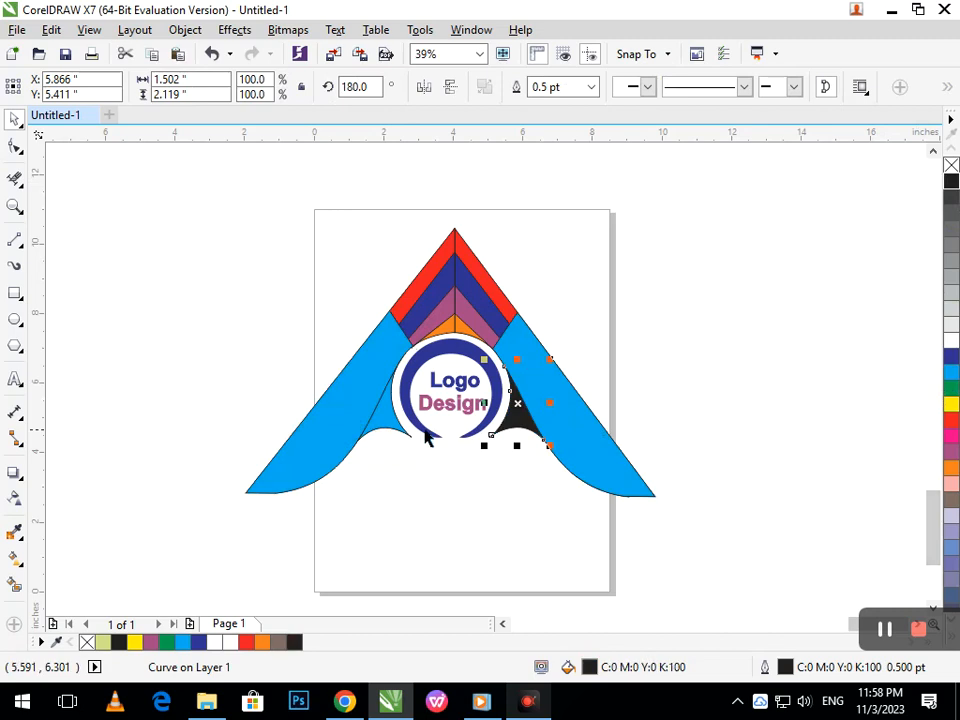
left_click(383, 428)
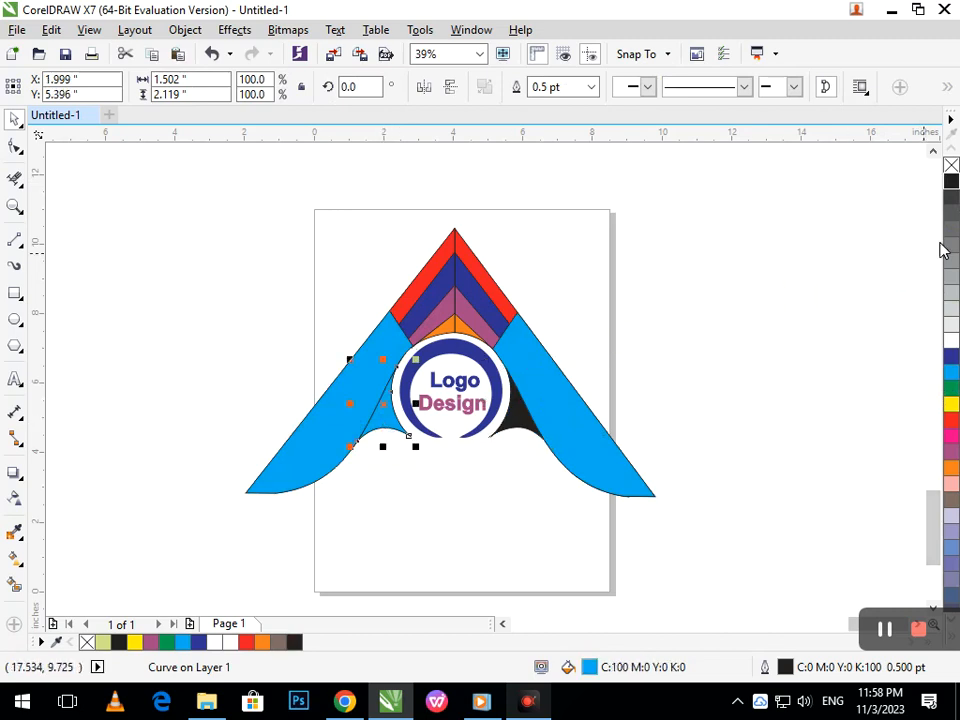
left_click(951, 182)
left_click(686, 525)
- Draw a line along the left leg from its lower tip to its upper edge and bend it into an S-shaped curve
key("F5")
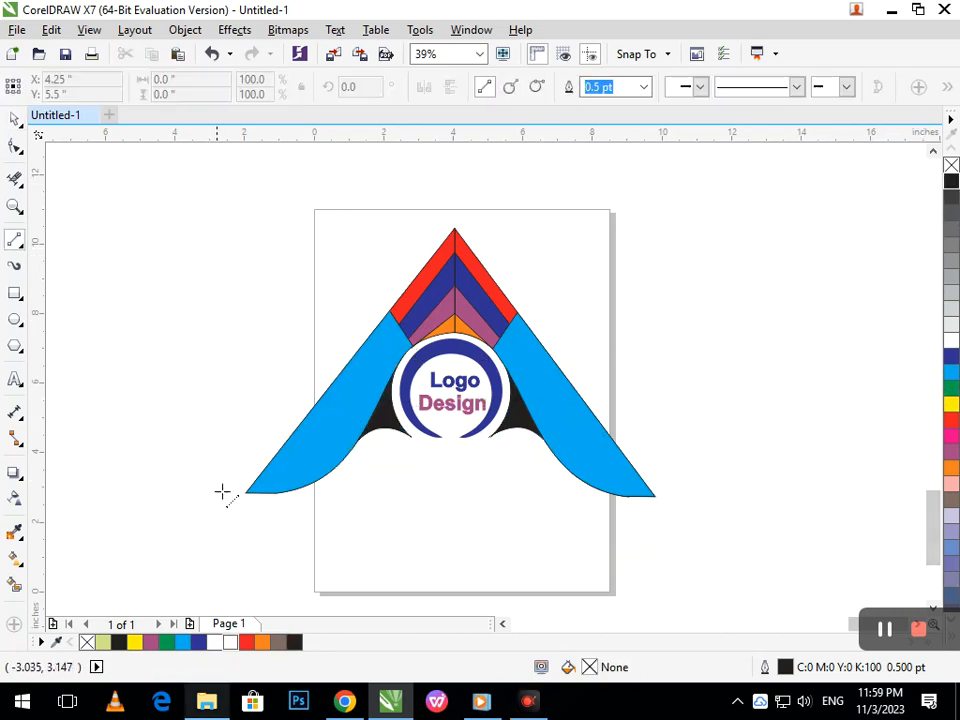
left_click(405, 328)
left_click(15, 148)
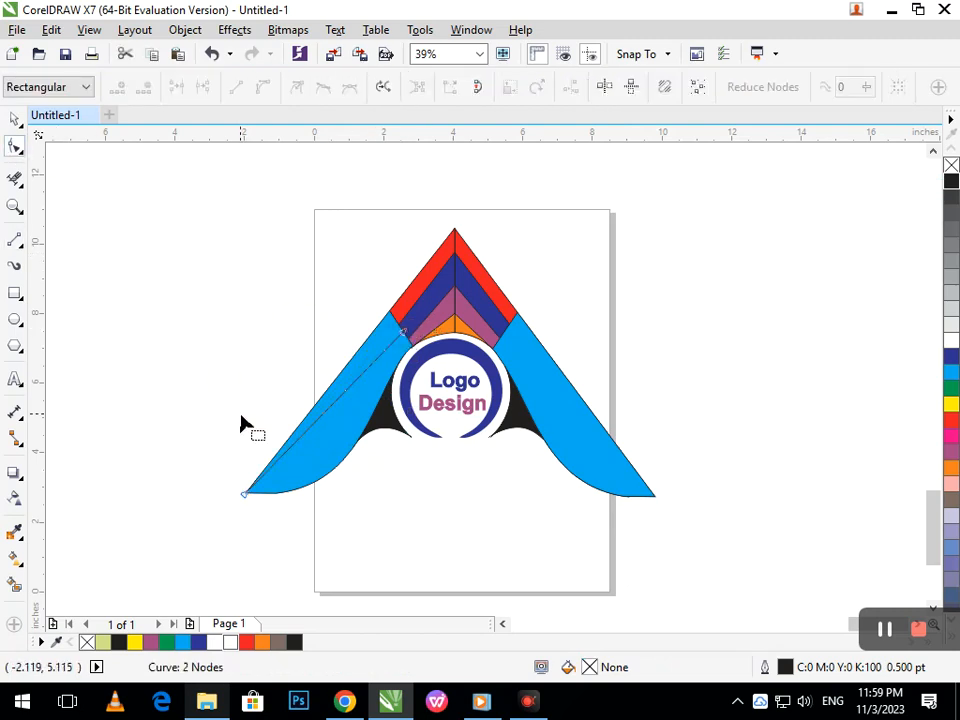
left_click(331, 402)
left_click(262, 88)
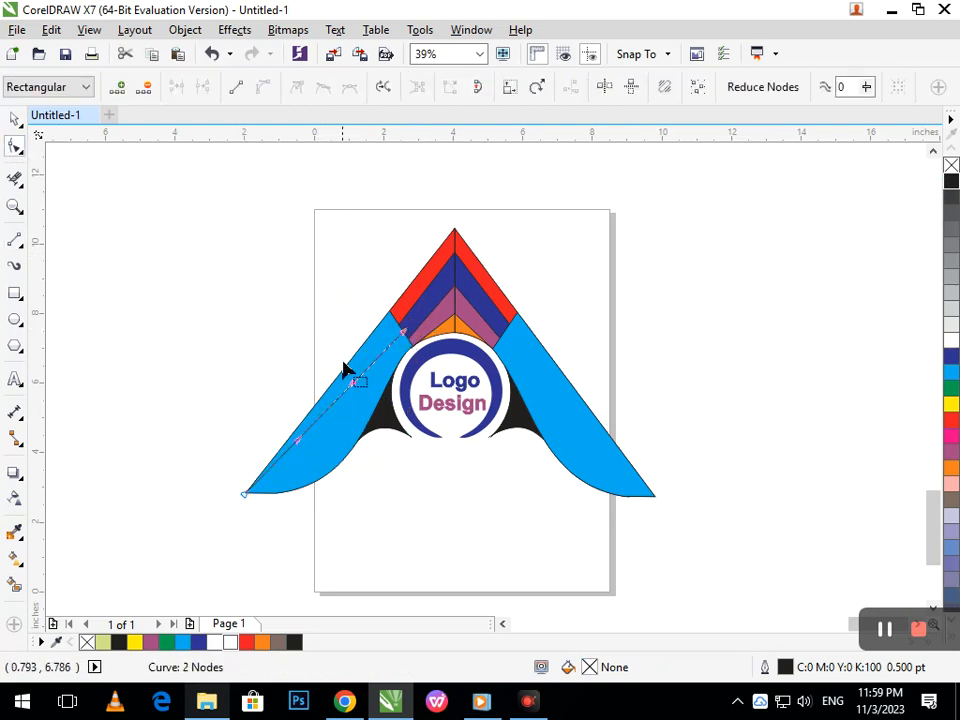
left_click_drag(300, 446, 343, 445)
left_click_drag(353, 387, 343, 386)
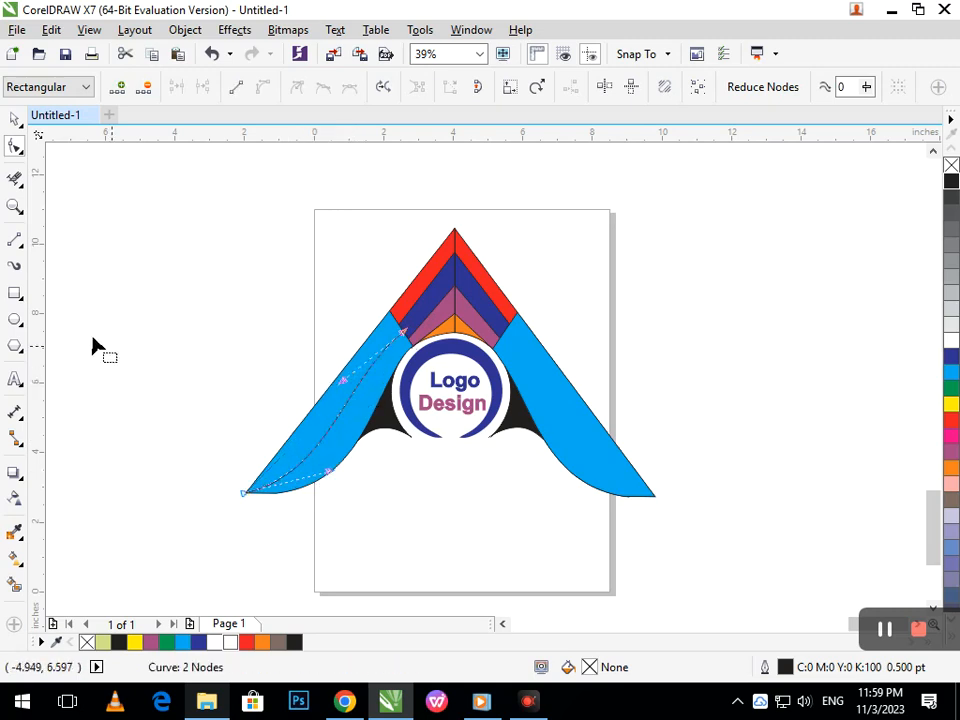
left_click(14, 120)
left_click(77, 249)
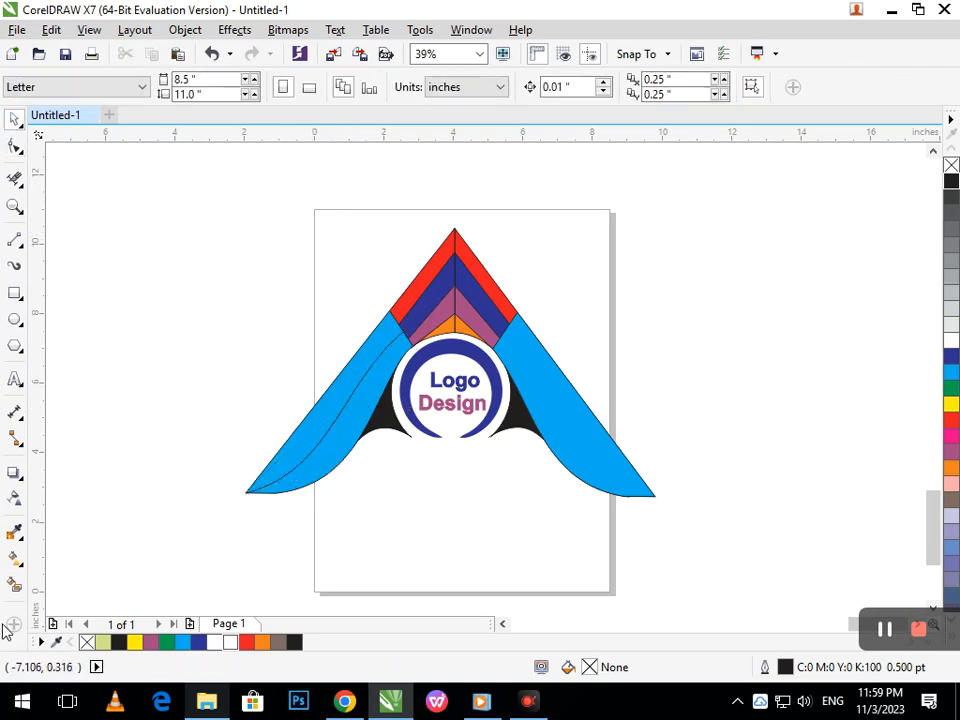
- Try to Smart Fill the area of the left leg below the curved line, and undo it
left_click(14, 585)
left_click(317, 463)
key("ctrl+z")
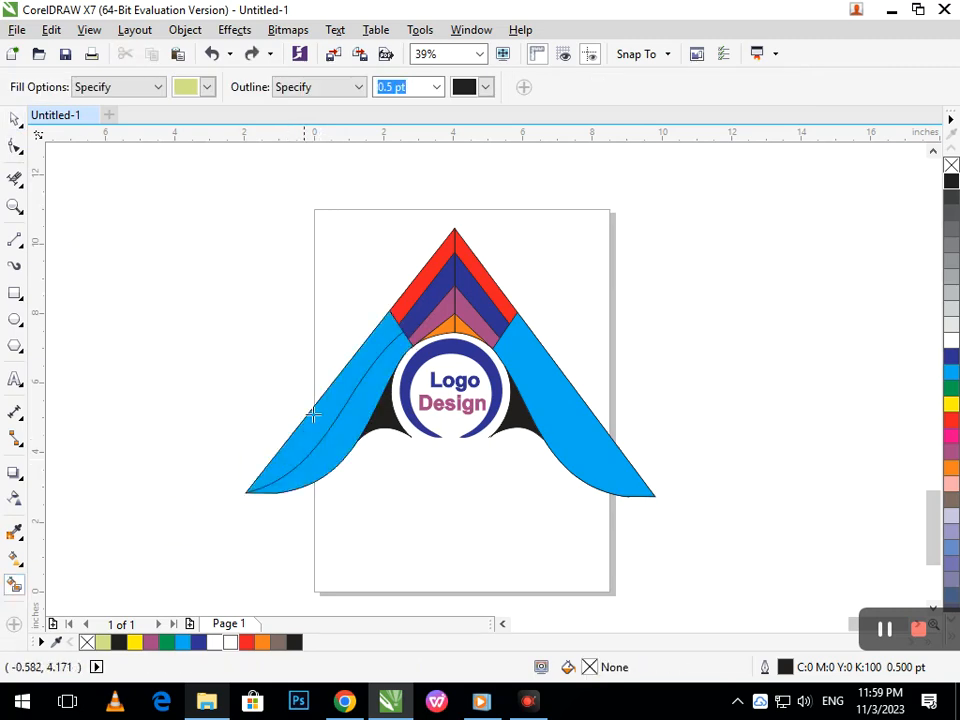
- Move the curved line's lower end node outward so it extends past the left leg's tip
left_click(14, 150)
scroll(403, 309, "up", 5)
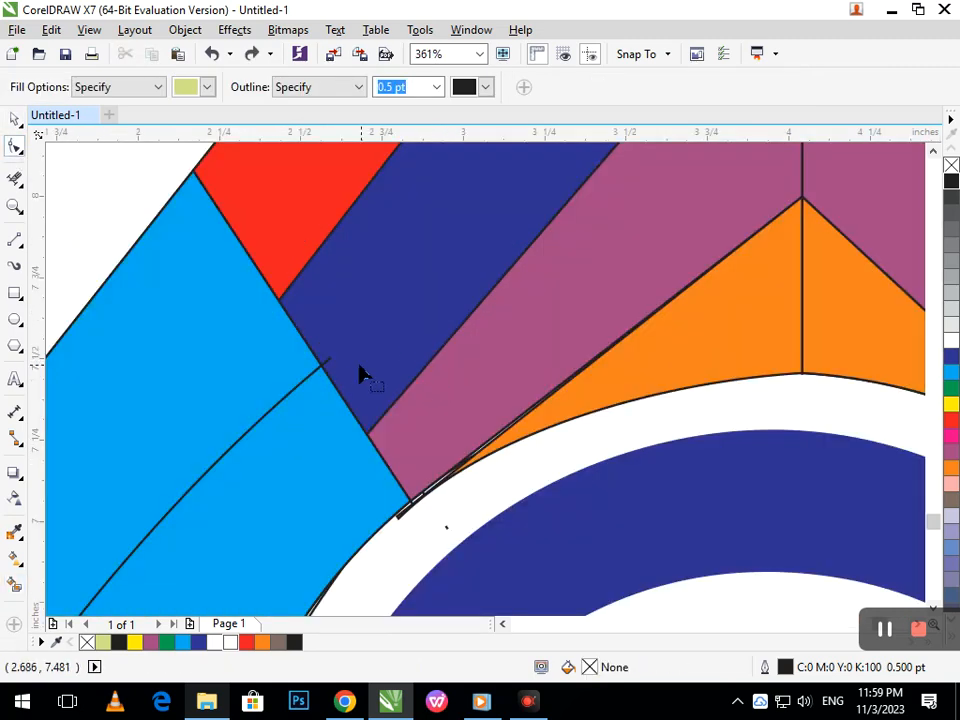
scroll(328, 518, "down", 5)
scroll(246, 467, "up", 4)
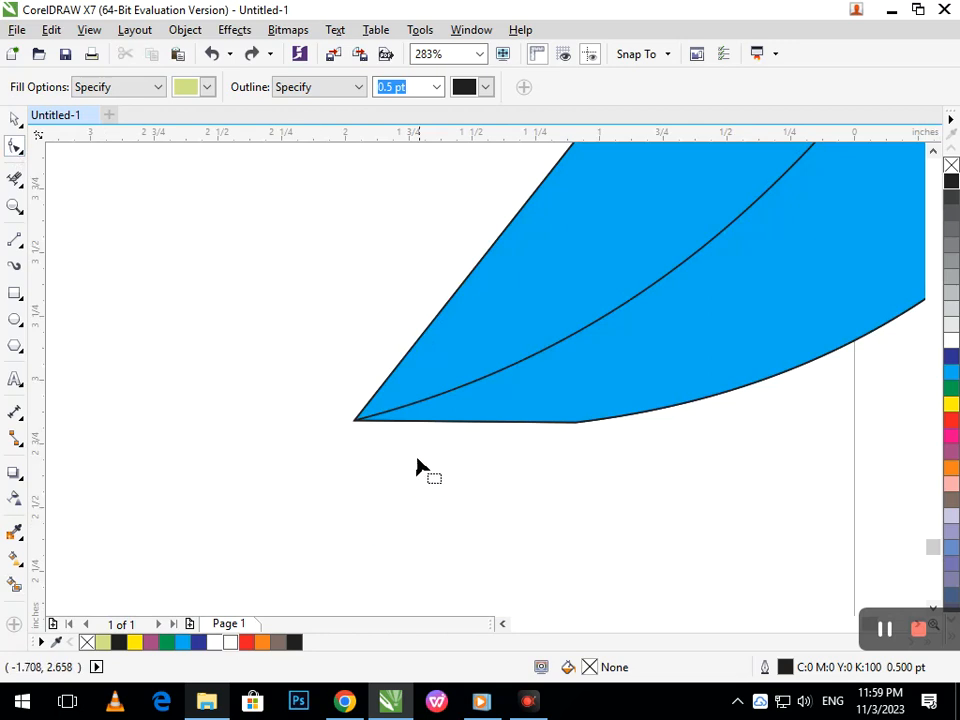
left_click(357, 421)
left_click_drag(357, 421, 331, 427)
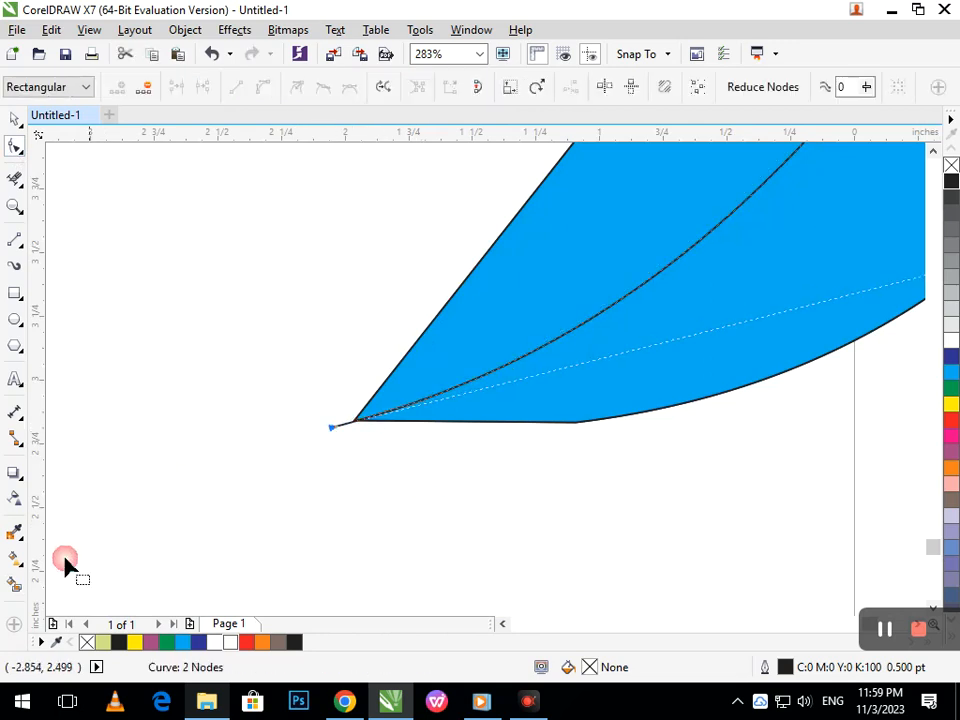
- Try to Smart Fill the left leg again with the extended curve as a boundary, and undo it
left_click(15, 585)
left_click(497, 373)
scroll(434, 478, "down", 5)
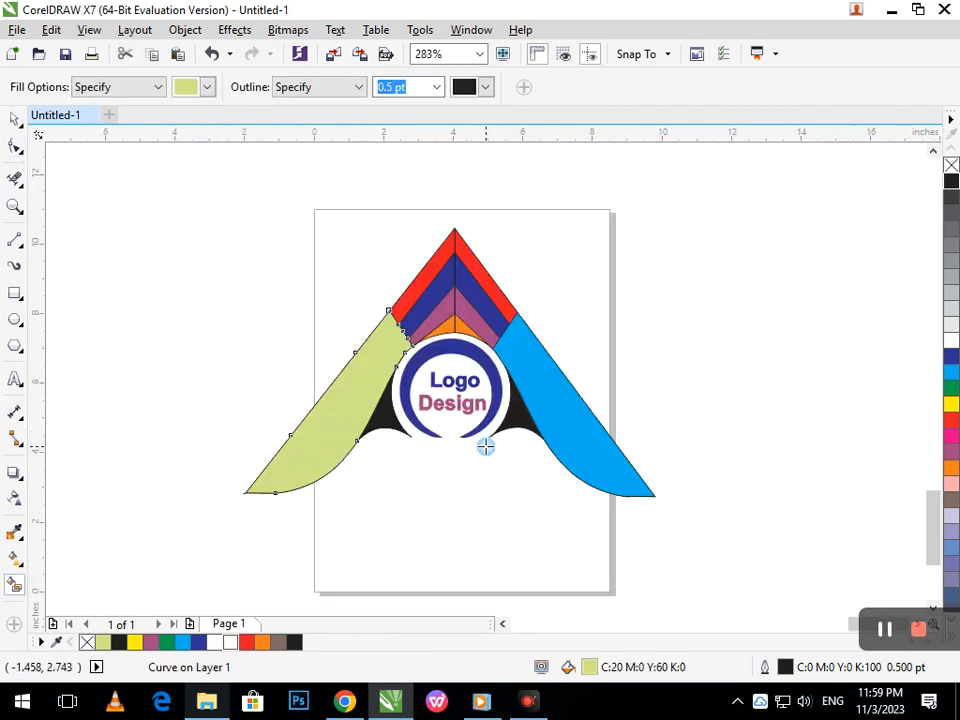
key("ctrl+z")
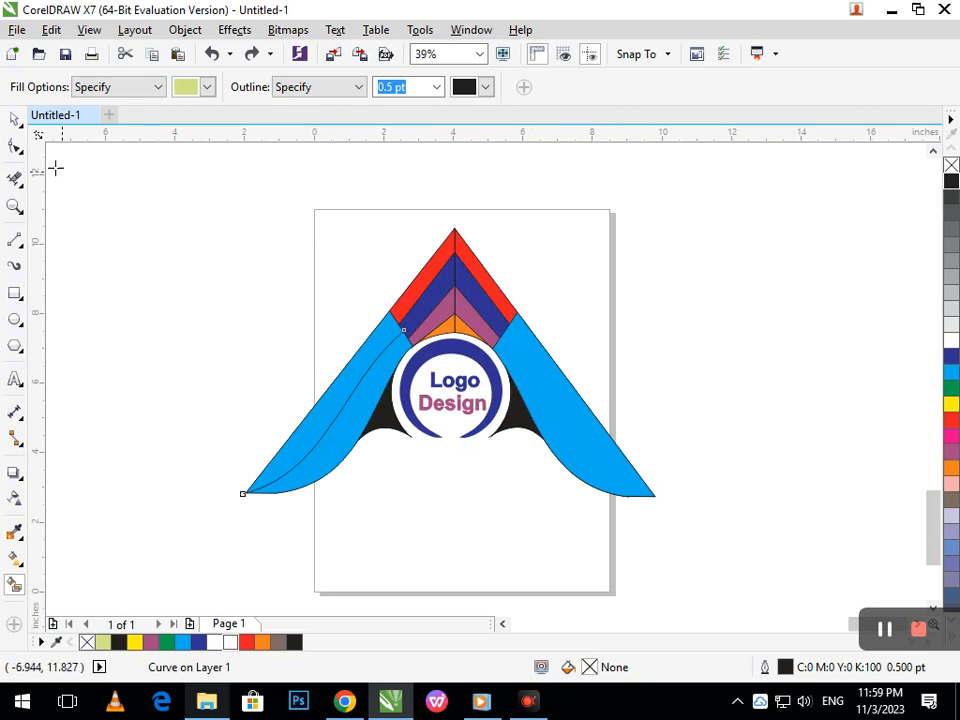
- Trim the left leg with the curved line so the line divides it lengthwise
left_click(16, 120)
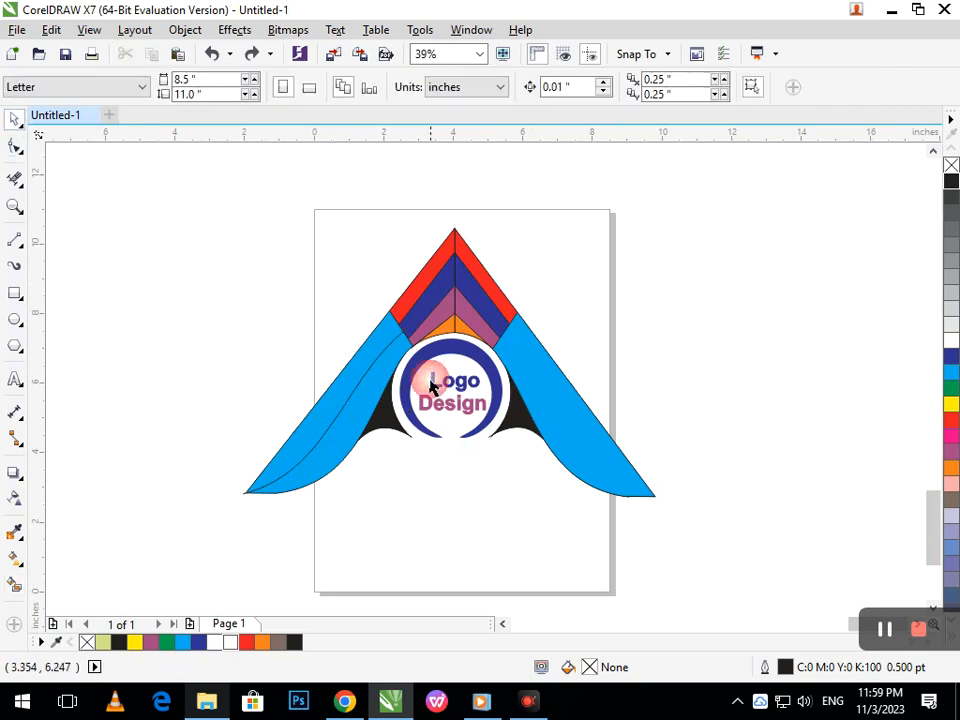
left_click(335, 432)
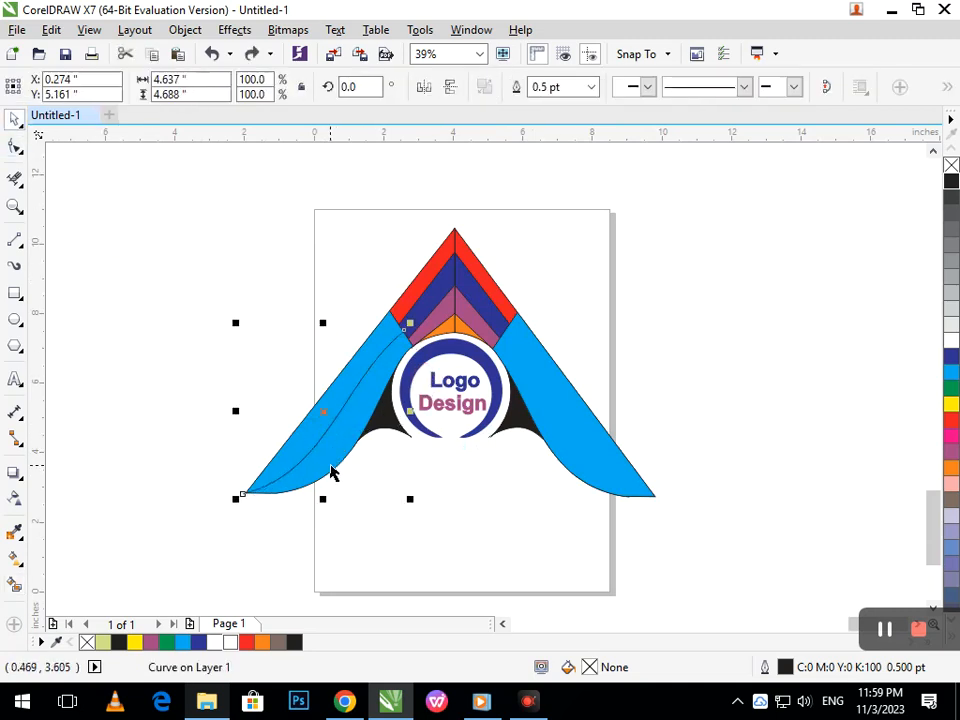
left_click(336, 452, "shift")
left_click(360, 455)
left_click_drag(360, 455, 355, 512)
key("Escape")
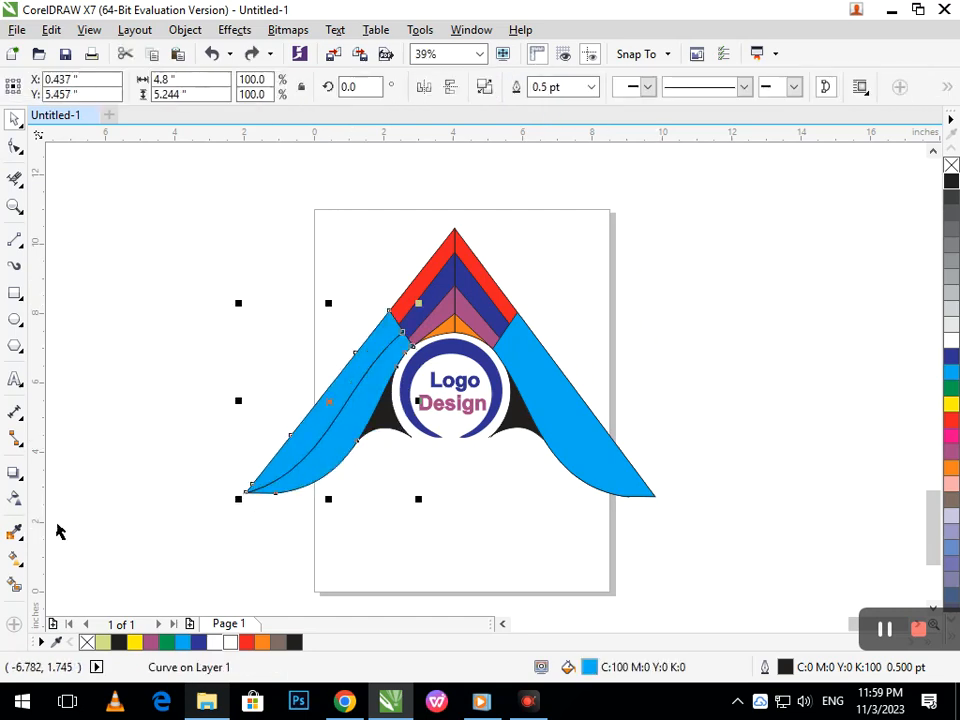
- Try to Smart Fill one part of the trimmed left leg, and undo it
left_click(14, 585)
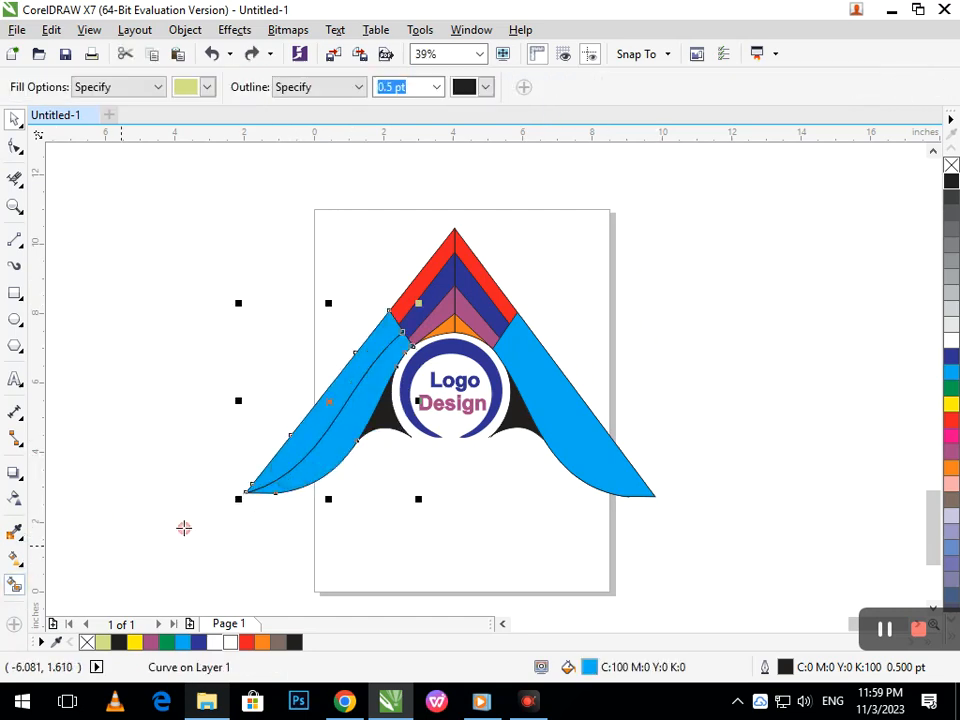
left_click(296, 450)
key("ctrl+z")
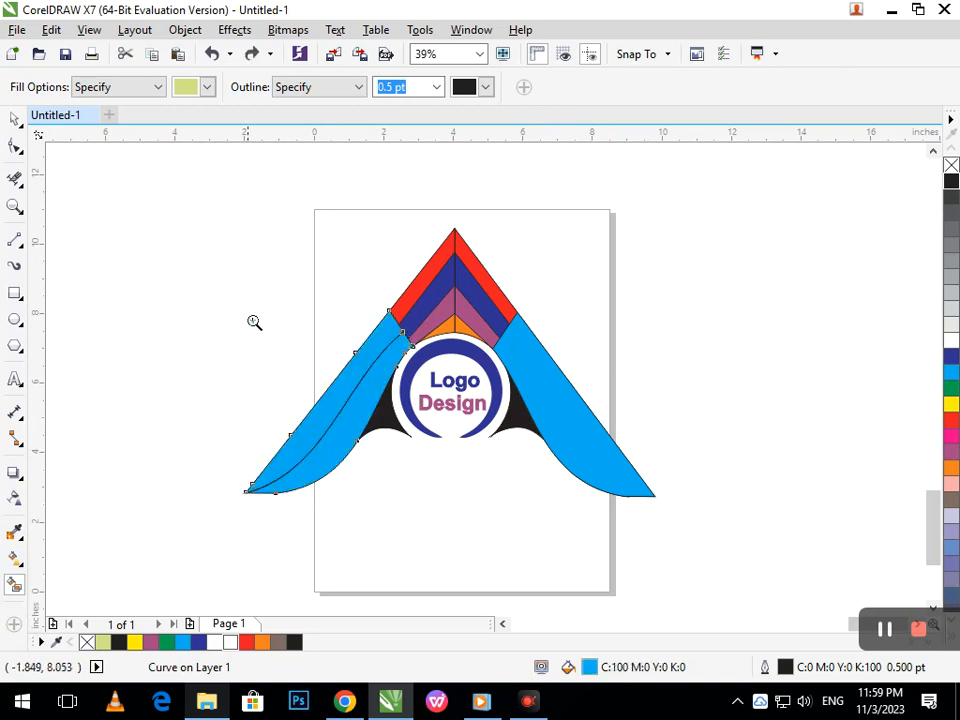
- Break the trimmed left leg apart into separate outer and inner pieces
scroll(272, 376, "up", 4)
left_click(13, 122)
left_click_drag(671, 437, 276, 272)
key("Escape")
left_click(185, 29)
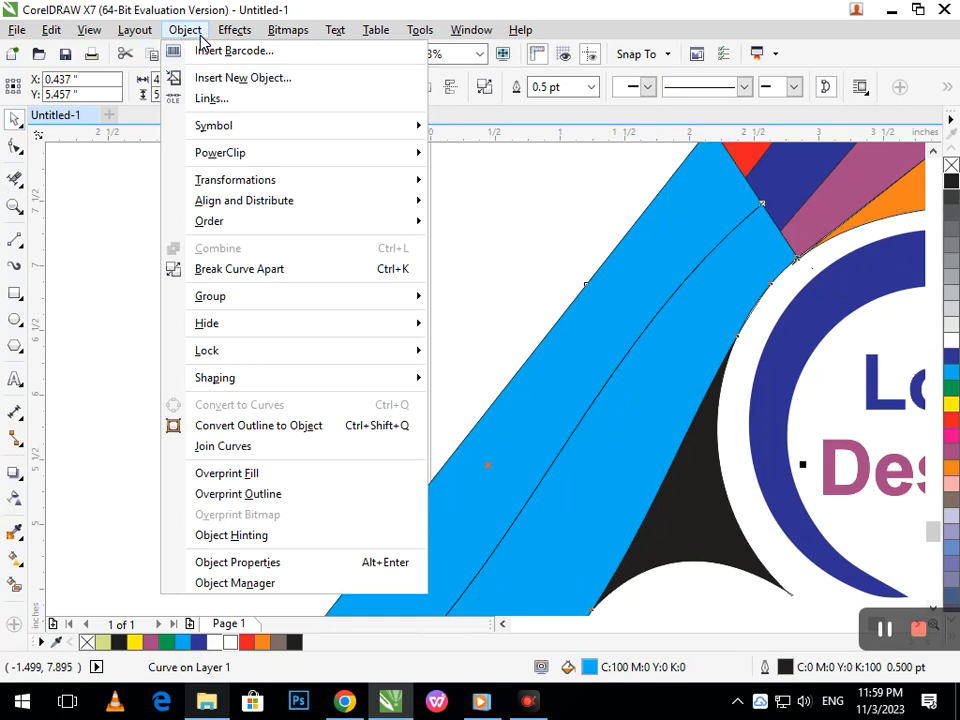
left_click(230, 268)
left_click(415, 367)
scroll(471, 432, "down", 1)
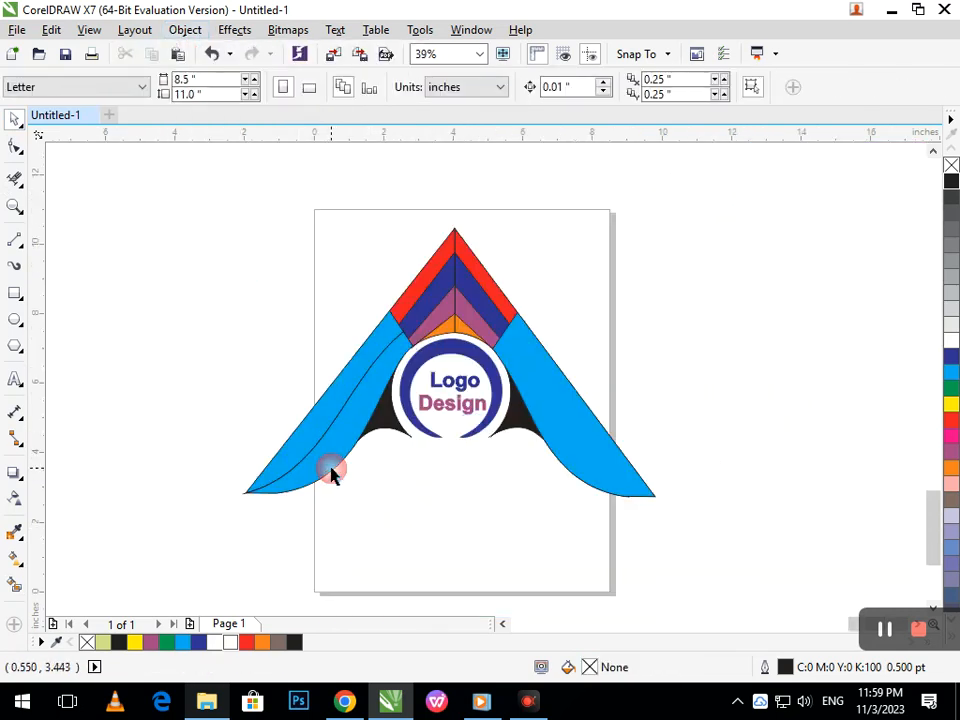
left_click_drag(332, 467, 340, 493)
key("ctrl+z")
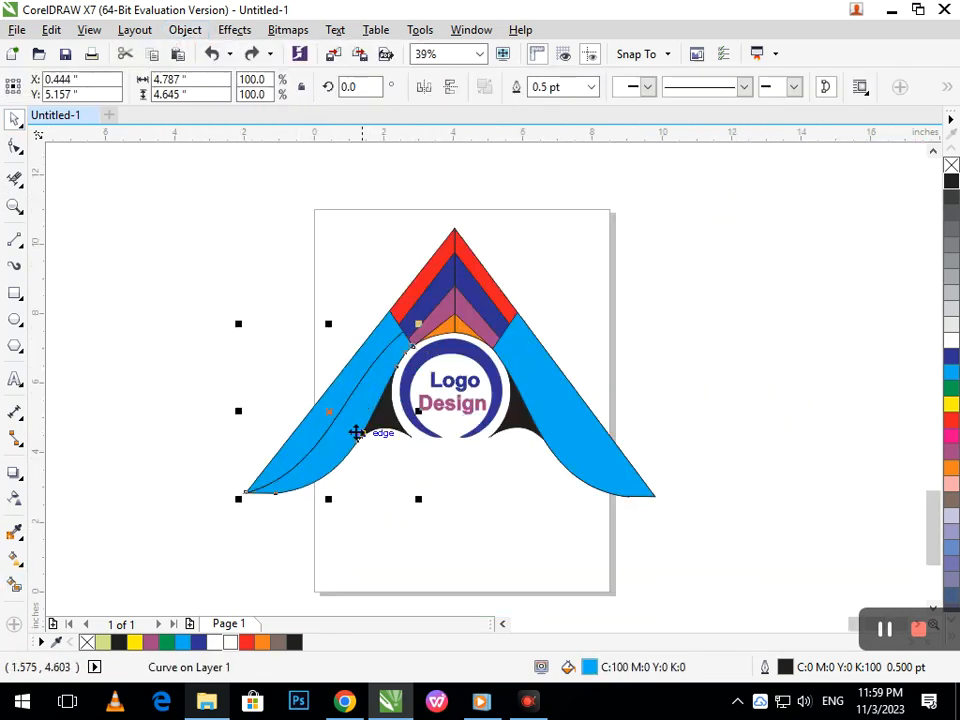
- Smart Fill the inner and outer pieces of the left leg with light green
left_click(14, 584)
left_click(317, 458)
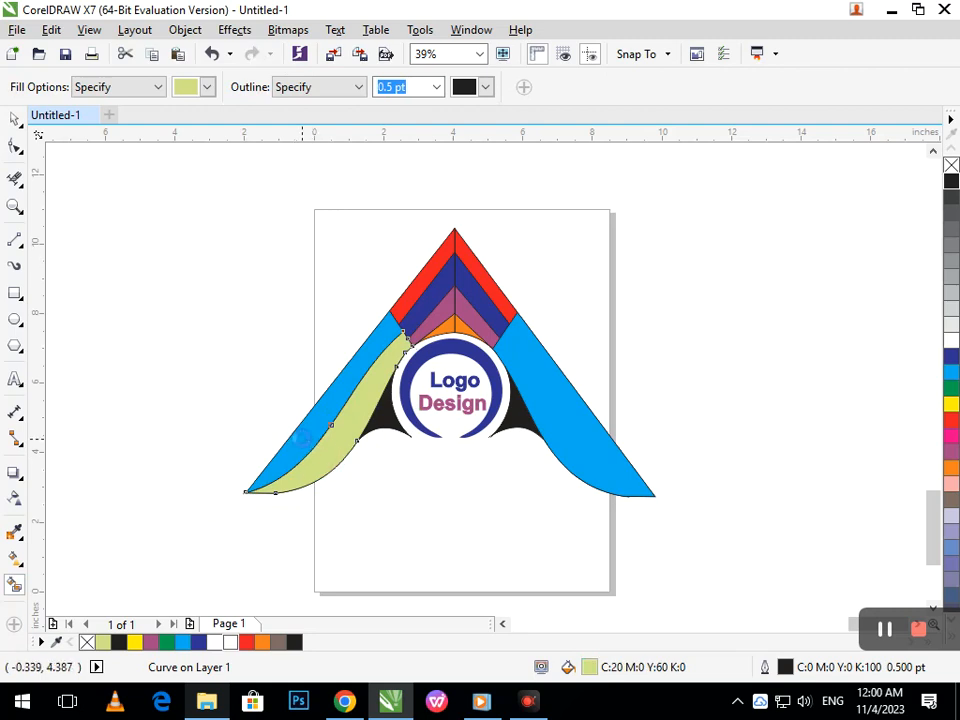
left_click(300, 439)
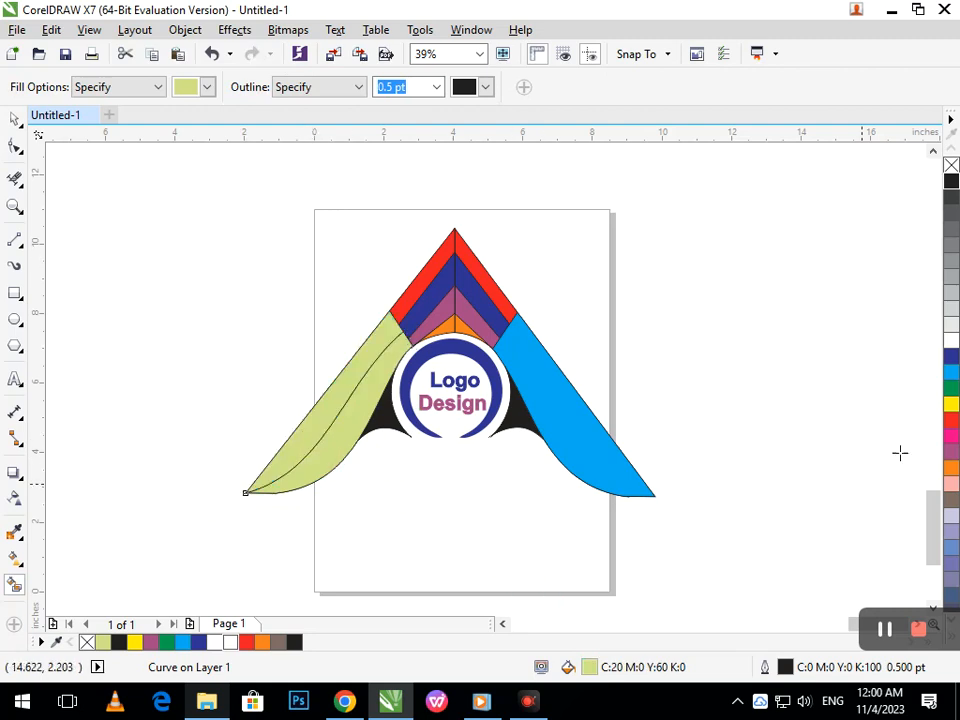
- Fill the left leg's outer piece with red and undo the stray Smart Fill over the whole logo
left_click(951, 419)
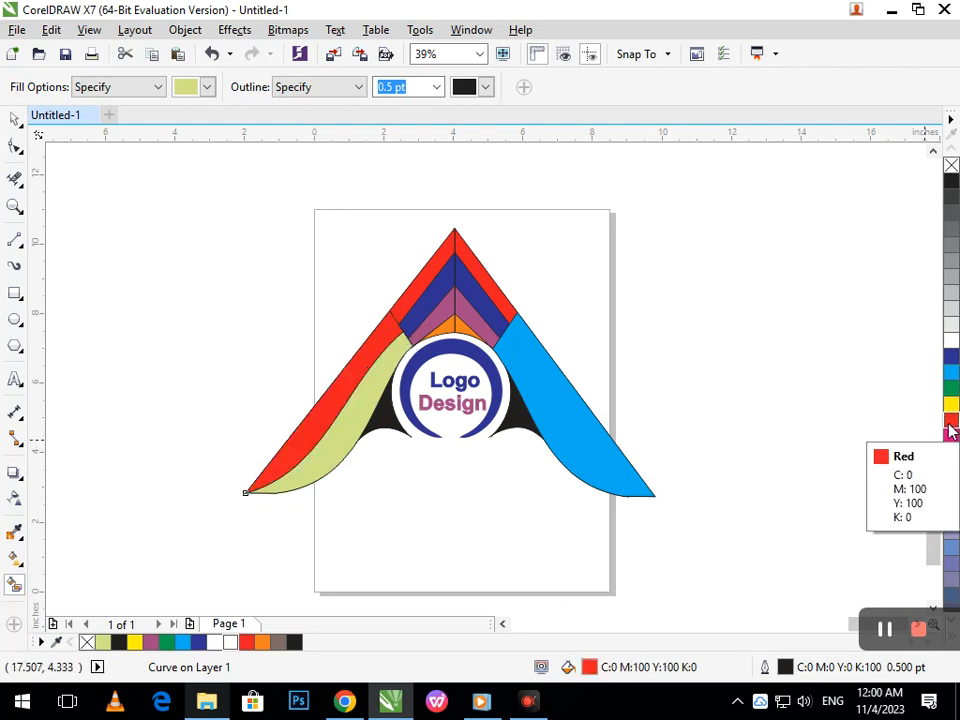
left_click(889, 401)
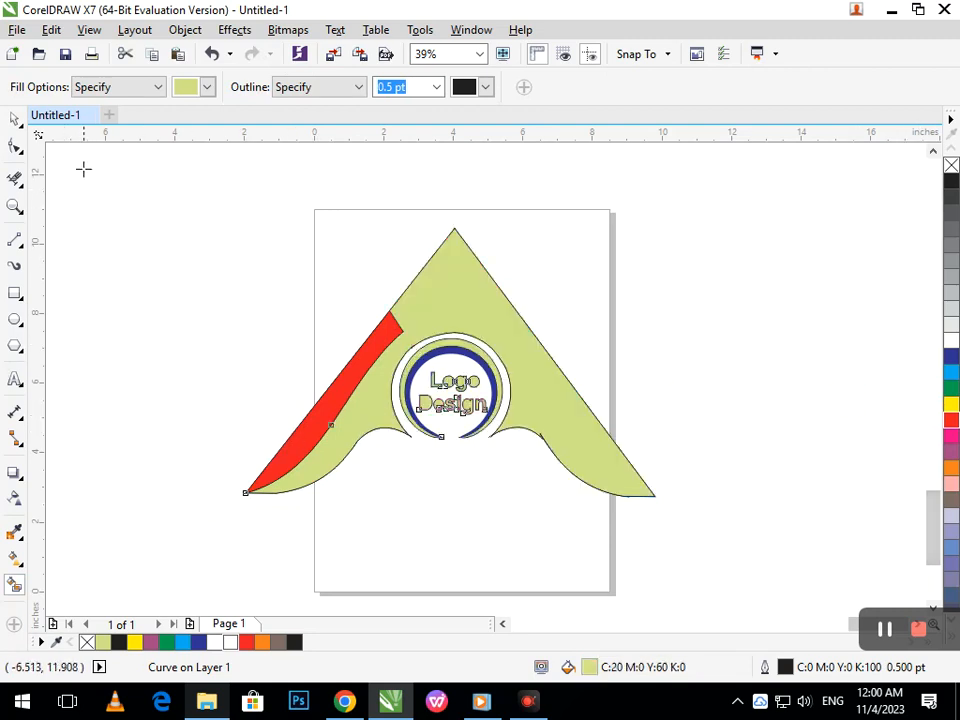
key("ctrl+z")
- Change the fill of the left leg's outer piece to dark green
left_click(15, 119)
left_click(255, 432)
left_click(298, 447)
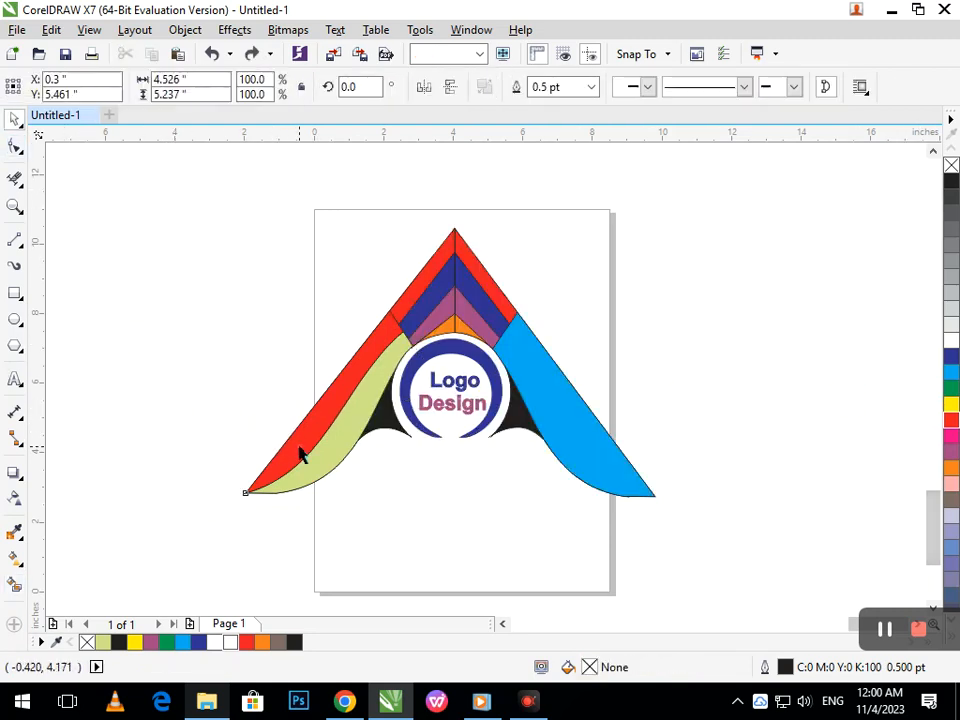
left_click(951, 389)
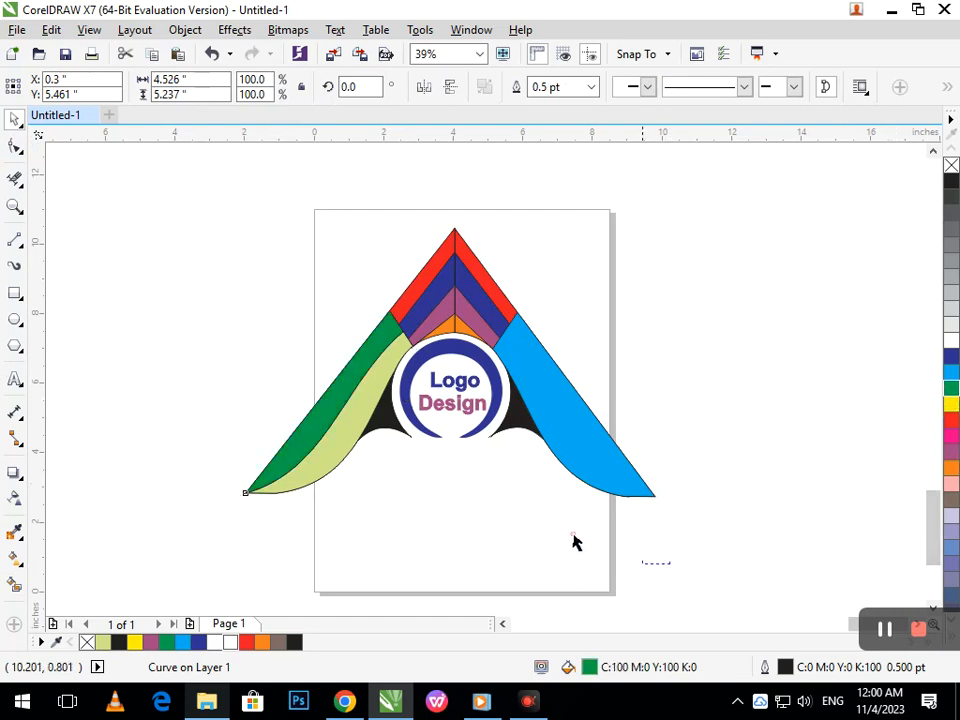
- Fill the left leg's light green inner piece with light blue
left_click(671, 572)
left_click(333, 466)
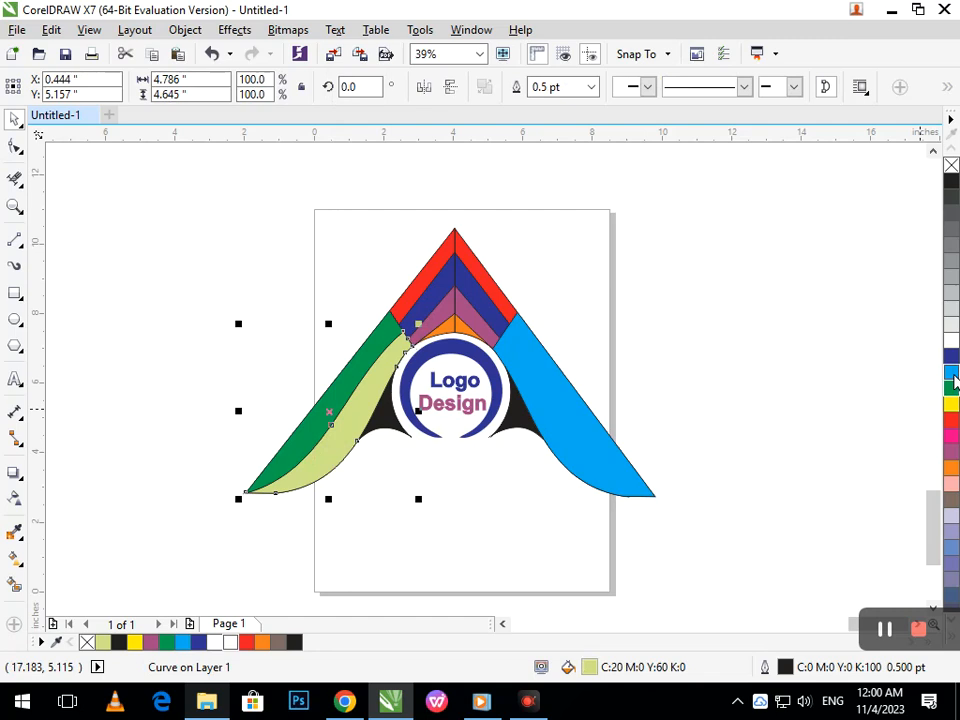
left_click(952, 375)
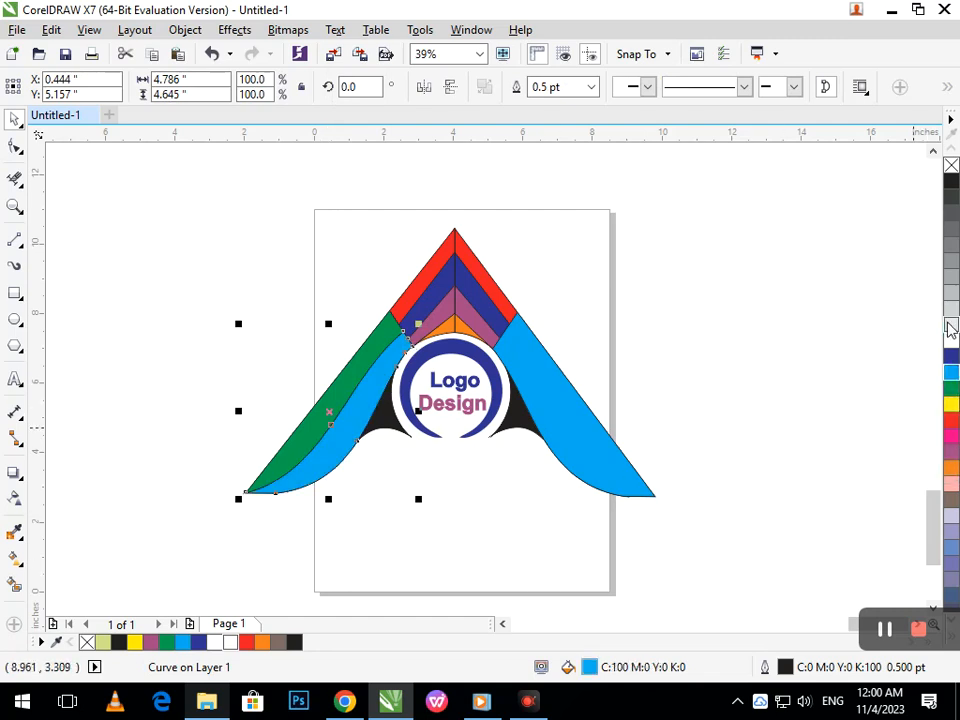
- Change the fill of the left leg's inner piece to purple
left_click(952, 184)
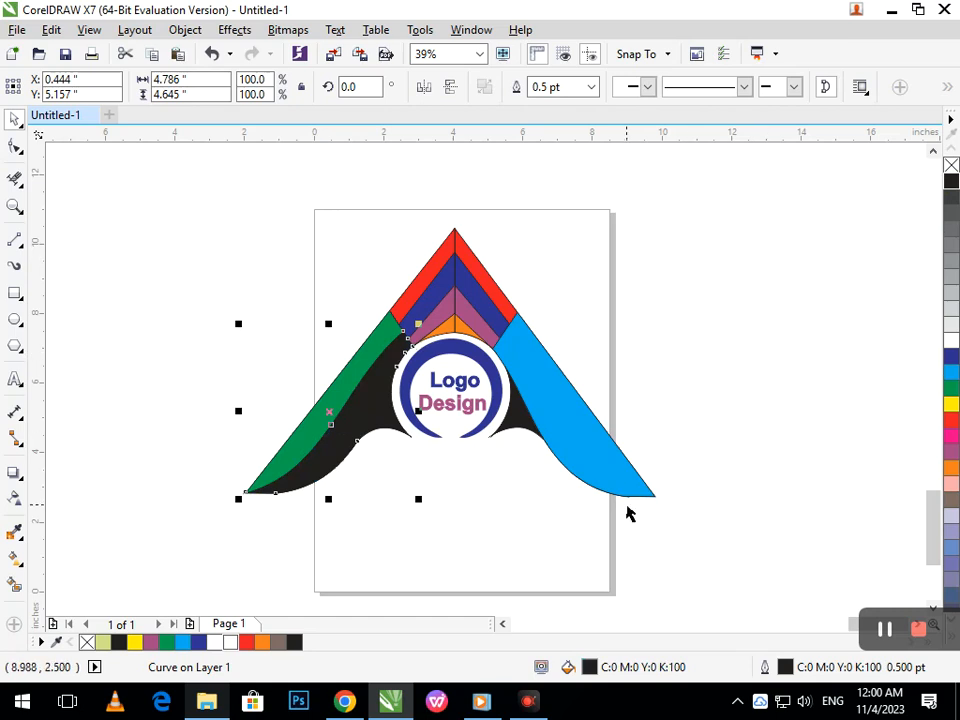
left_click(415, 523)
left_click(343, 440)
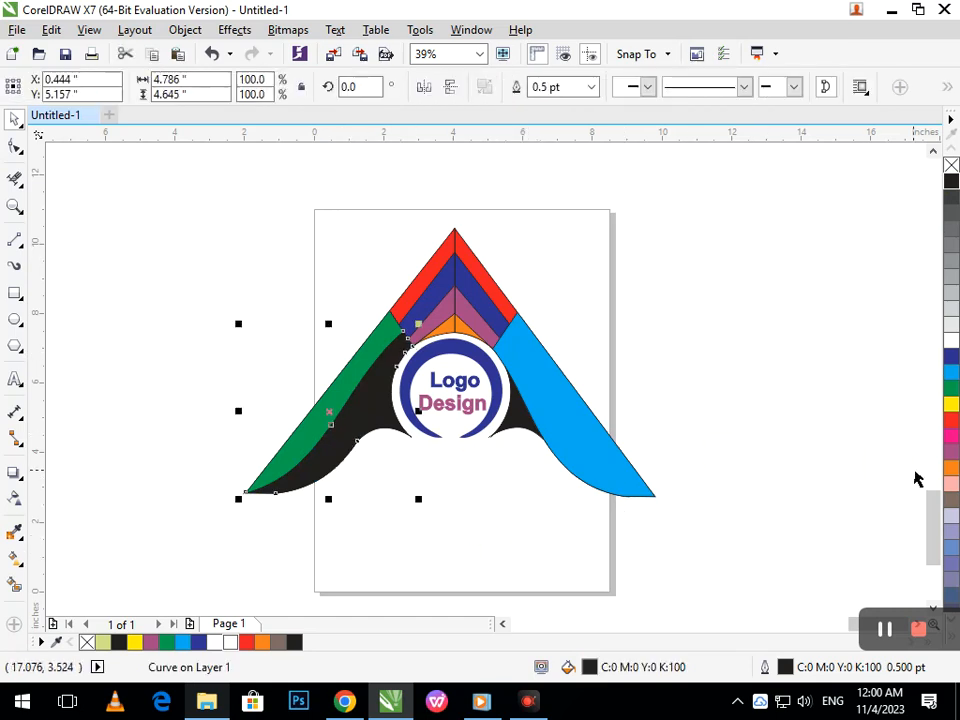
left_click(951, 452)
left_click(490, 507)
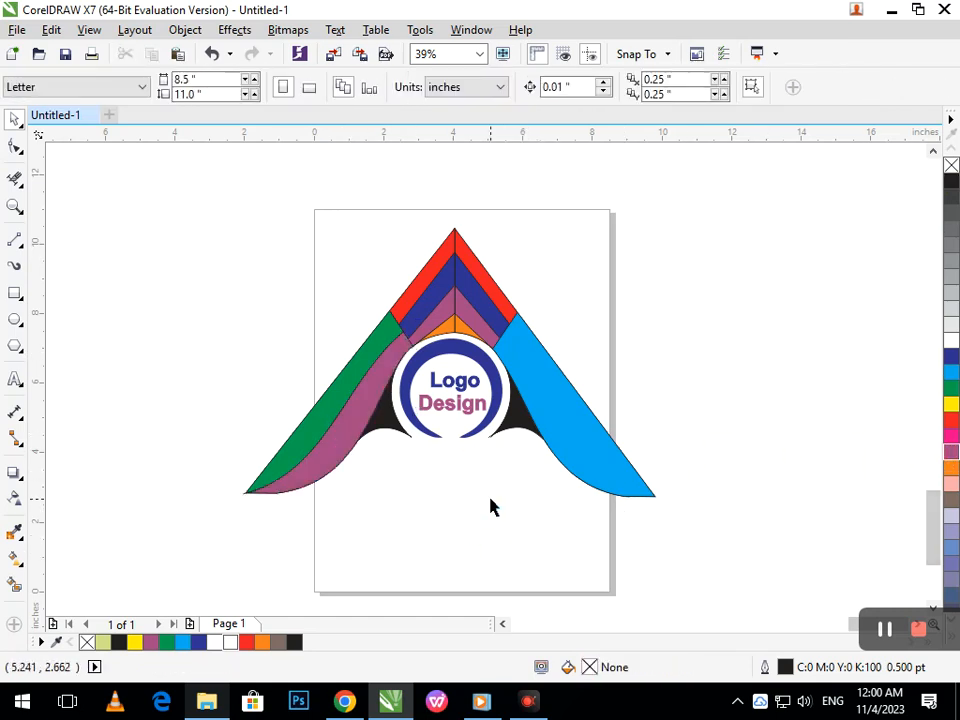
- Make a horizontally mirrored copy of the left leg's green and purple pieces over the light blue right leg
left_click(317, 454)
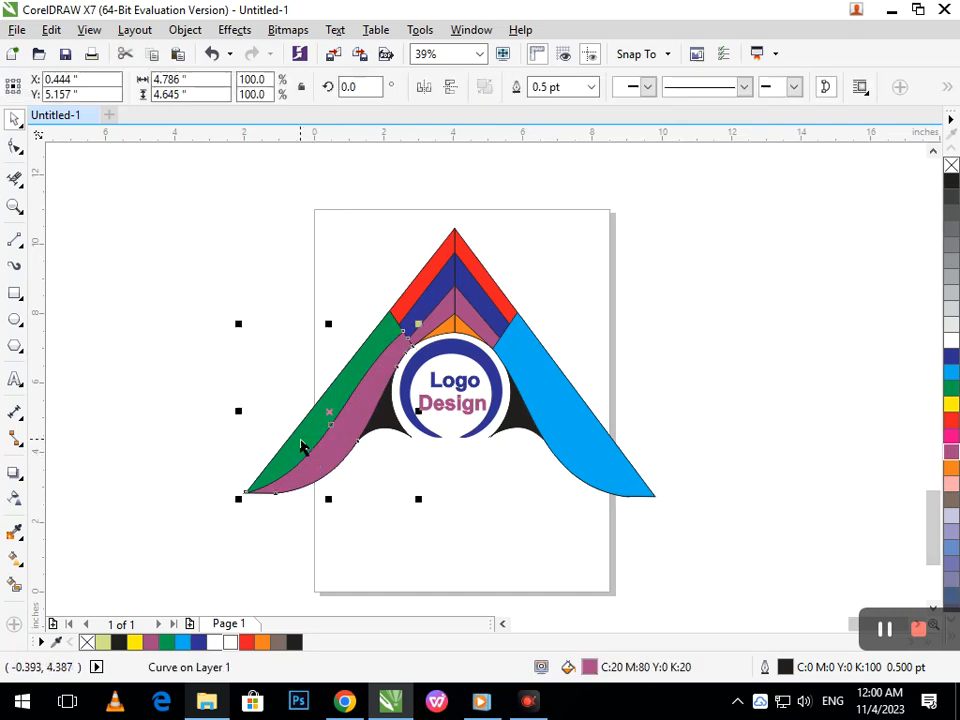
left_click(304, 446, "shift")
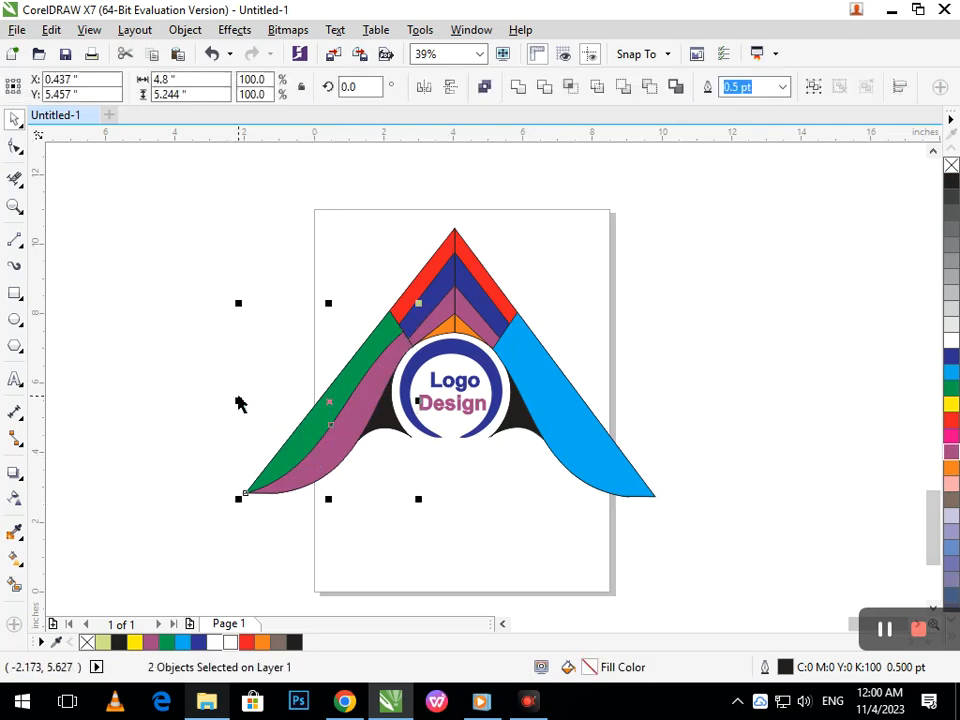
left_click_drag(238, 401, 548, 430)
right_click(467, 391)
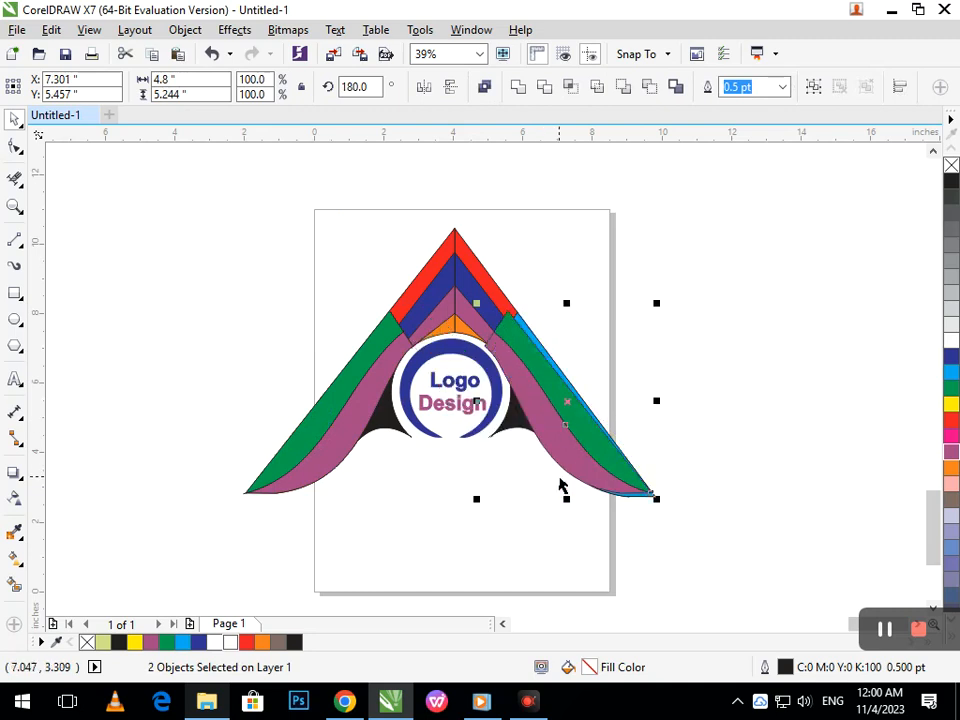
- Nudge the mirrored green and purple pieces until they cover the light blue right leg and meet the triangle bands
key("ctrl+Right")
key("ctrl+Right")
key("ctrl+Right")
key("ctrl+Right")
key("ctrl+Right")
key("ctrl+Right")
key("ctrl+Right")
key("ctrl+Right")
key("ctrl+Right")
key("ctrl+Right")
key("ctrl+Right")
key("ctrl+Right")
key("ctrl+Right")
key("ctrl+Right")
key("ctrl+Right")
key("ctrl+Right")
key("ctrl+Right")
key("ctrl+Right")
key("ctrl+Right")
key("ctrl+Right")
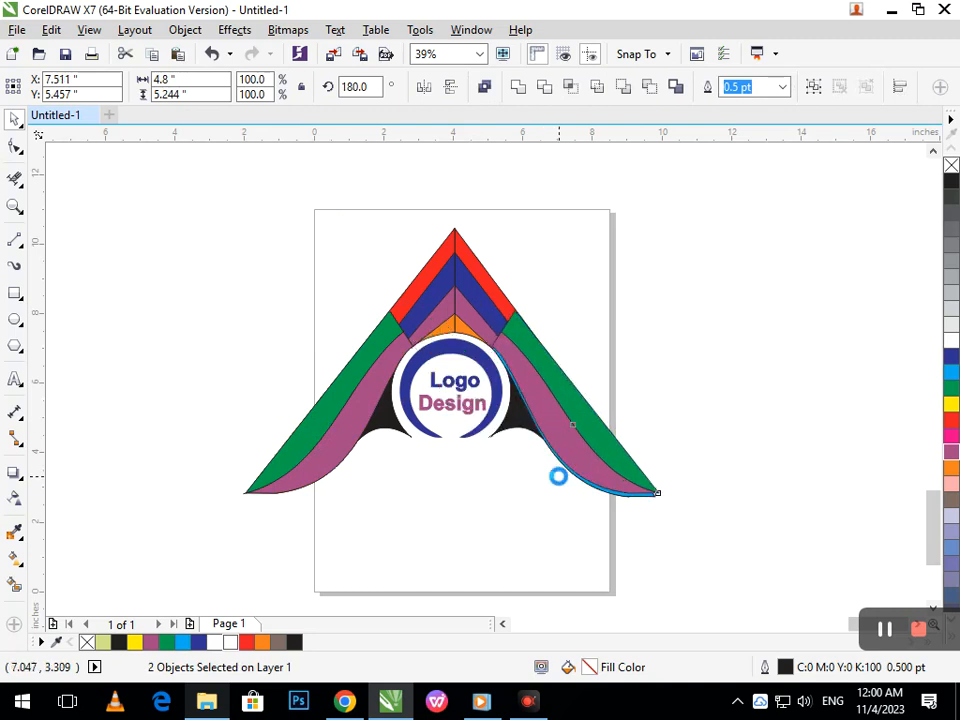
key("ctrl+Down")
key("ctrl+Down")
key("ctrl+Down")
key("ctrl+Down")
key("ctrl+Down")
key("ctrl+Down")
key("ctrl+Down")
key("ctrl+Down")
key("ctrl+Down")
key("ctrl+Down")
key("ctrl+Down")
key("ctrl+Down")
key("ctrl+Down")
key("ctrl+Down")
key("ctrl+Left")
key("ctrl+Left")
key("ctrl+Left")
key("ctrl+Left")
key("ctrl+Left")
key("ctrl+Left")
key("ctrl+Left")
key("ctrl+Left")
key("ctrl+Left")
key("ctrl+Up")
key("ctrl+Up")
key("ctrl+Up")
key("ctrl+Up")
key("ctrl+Up")
key("ctrl+Up")
key("ctrl+Up")
key("ctrl+Up")
key("ctrl+Up")
key("ctrl+Up")
key("ctrl+Up")
key("ctrl+Up")
key("ctrl+Up")
key("ctrl+Left")
key("ctrl+Left")
key("ctrl+Left")
key("ctrl+Left")
key("ctrl+Left")
key("ctrl+Left")
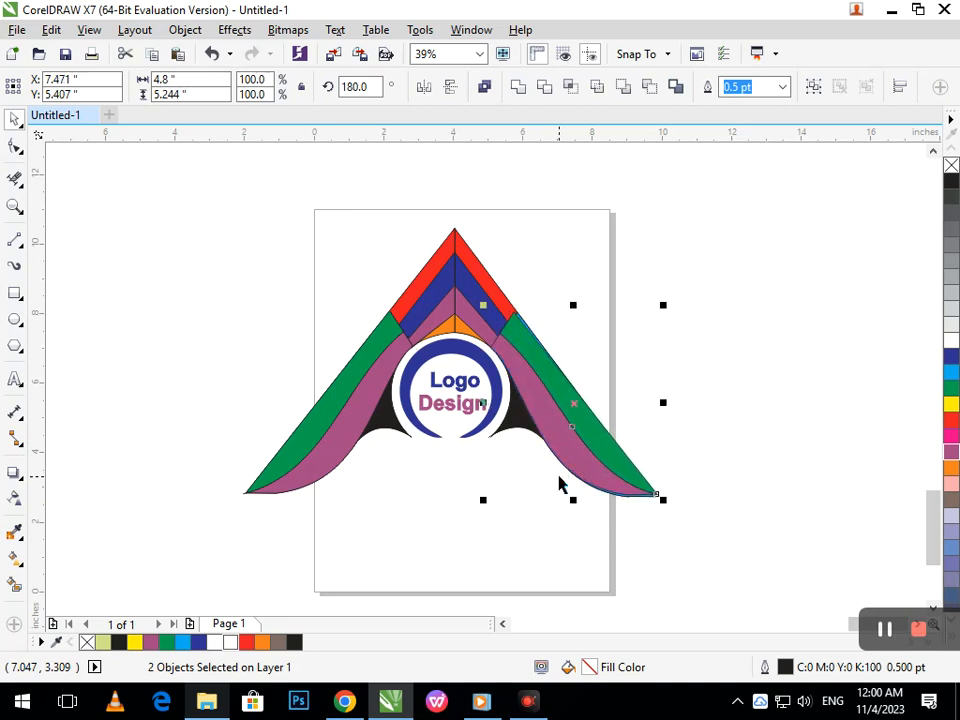
key("ctrl+Up")
key("ctrl+Right")
key("ctrl+Right")
key("ctrl+Right")
key("ctrl+Right")
key("ctrl+Right")
key("ctrl+Right")
key("ctrl+Right")
key("ctrl+Right")
key("ctrl+Right")
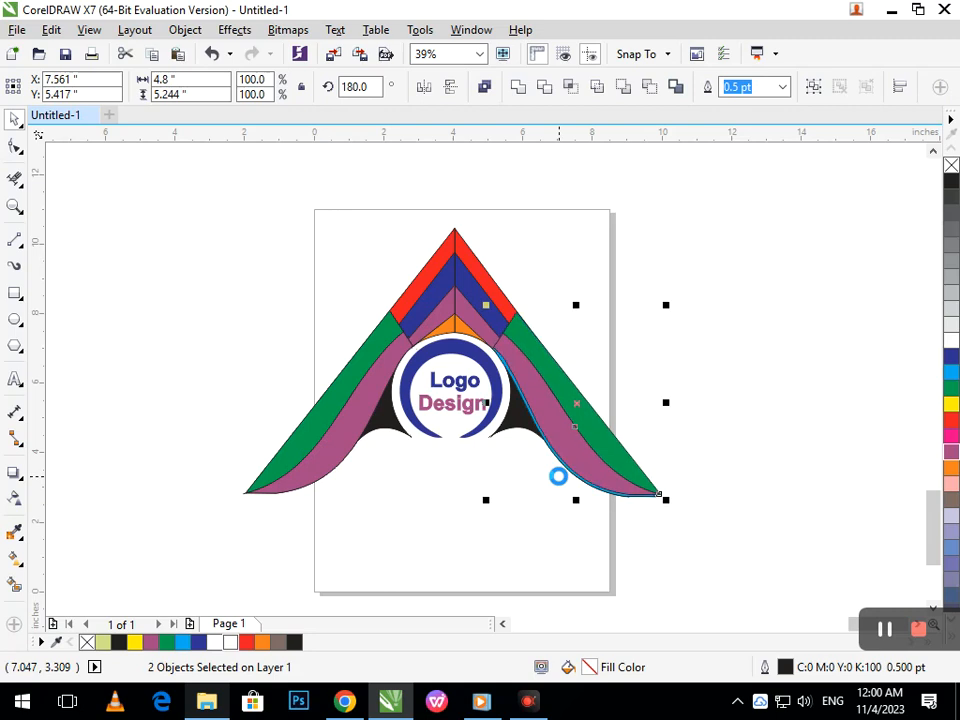
key("ctrl+Down")
key("ctrl+Down")
key("ctrl+Down")
key("ctrl+Down")
key("ctrl+Down")
key("ctrl+Down")
key("ctrl+Down")
key("ctrl+Left")
key("ctrl+Left")
key("ctrl+Up")
key("ctrl+Up")
key("ctrl+Up")
key("ctrl+Left")
key("ctrl+Up")
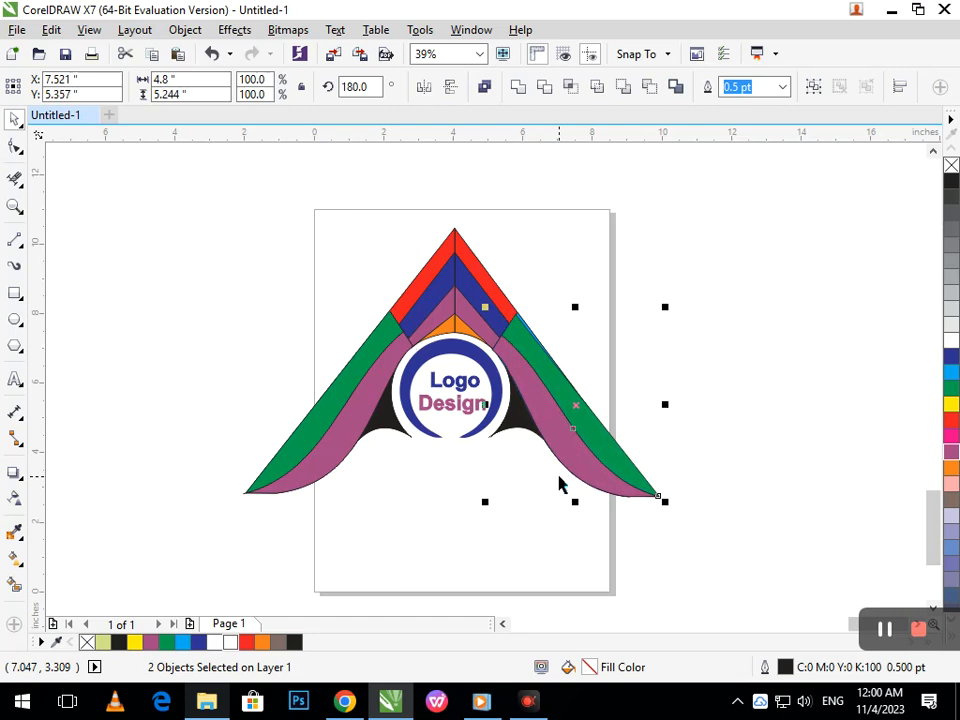
key("ctrl+Right")
key("ctrl+Up")
left_click(662, 388)
- Move the upper corner node of the right leg's green piece to the outer corner of the red band
scroll(525, 326, "up", 5)
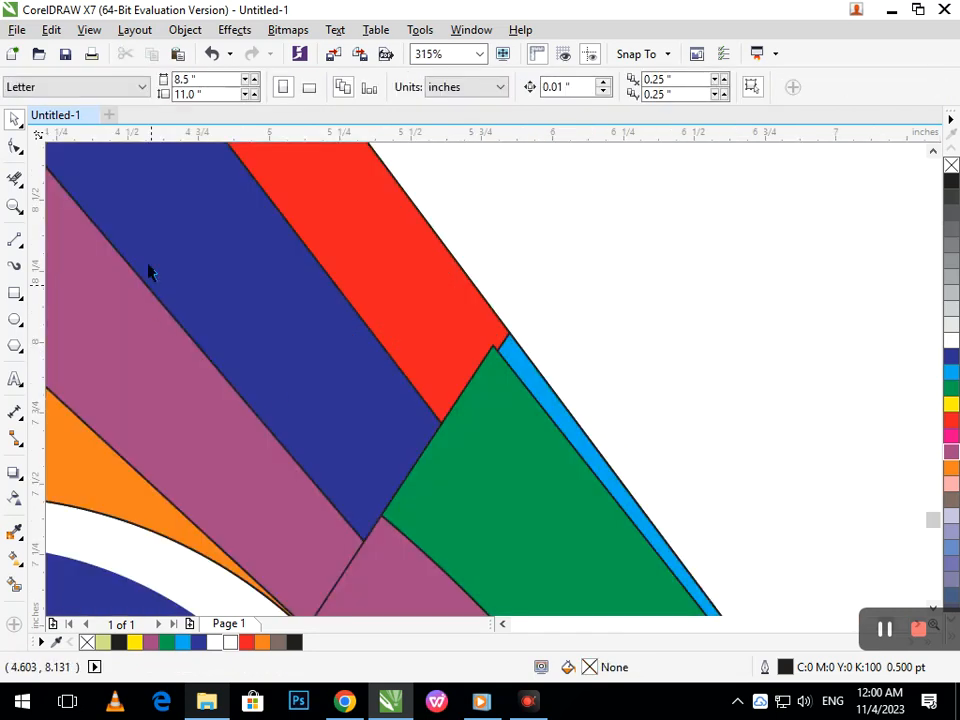
left_click(12, 148)
left_click(497, 375)
left_click_drag(494, 349, 509, 334)
scroll(397, 527, "down", 5)
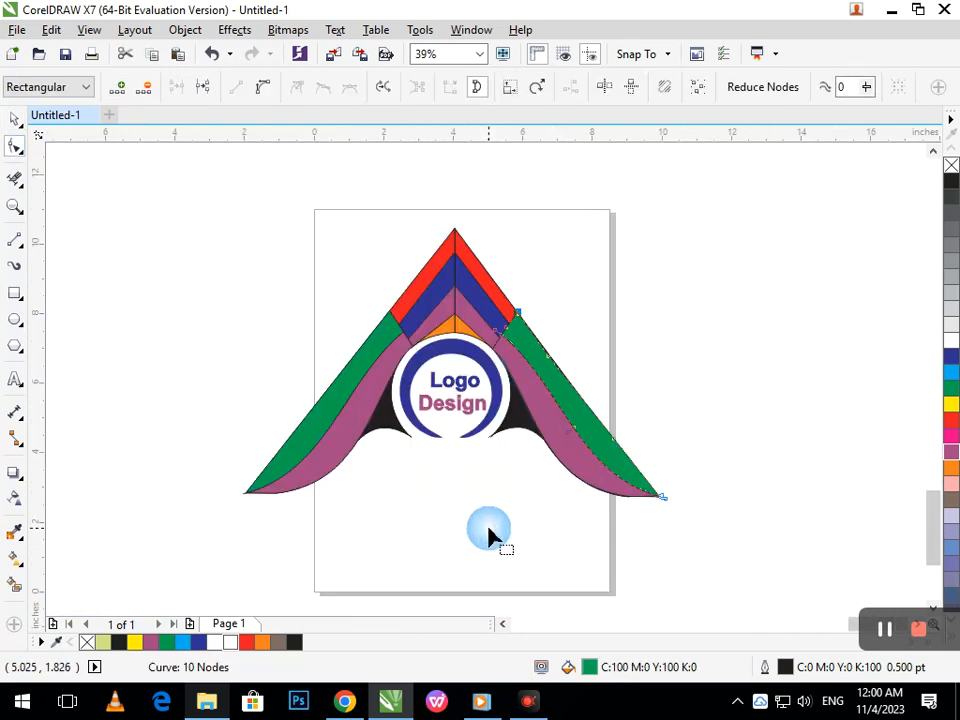
left_click(15, 119)
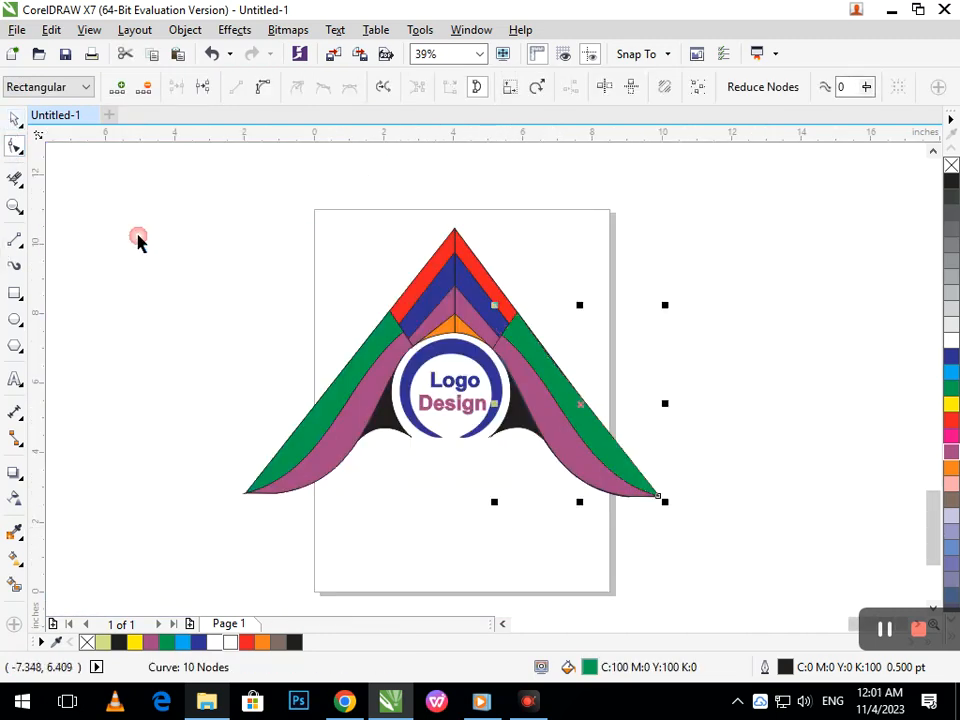
left_click(274, 381)
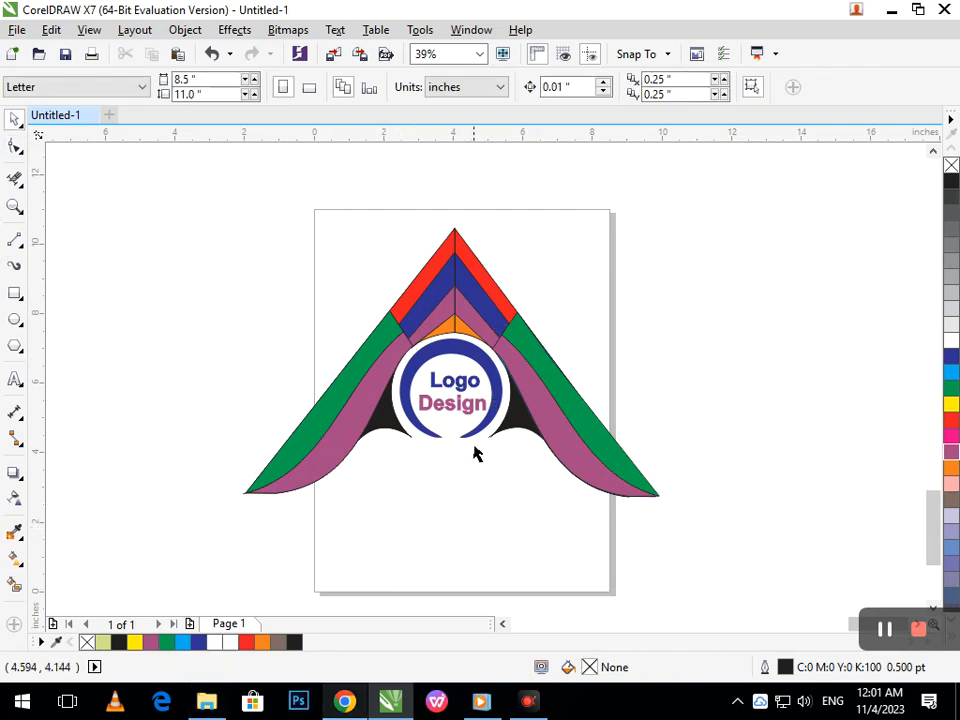
- Move the "Logo Design" text off the page to the right and remove the outlines from all the logo shapes
left_click_drag(465, 418, 786, 334)
left_click(331, 243)
left_click_drag(150, 210, 696, 553)
left_click(783, 88)
left_click(739, 104)
left_click(615, 261)
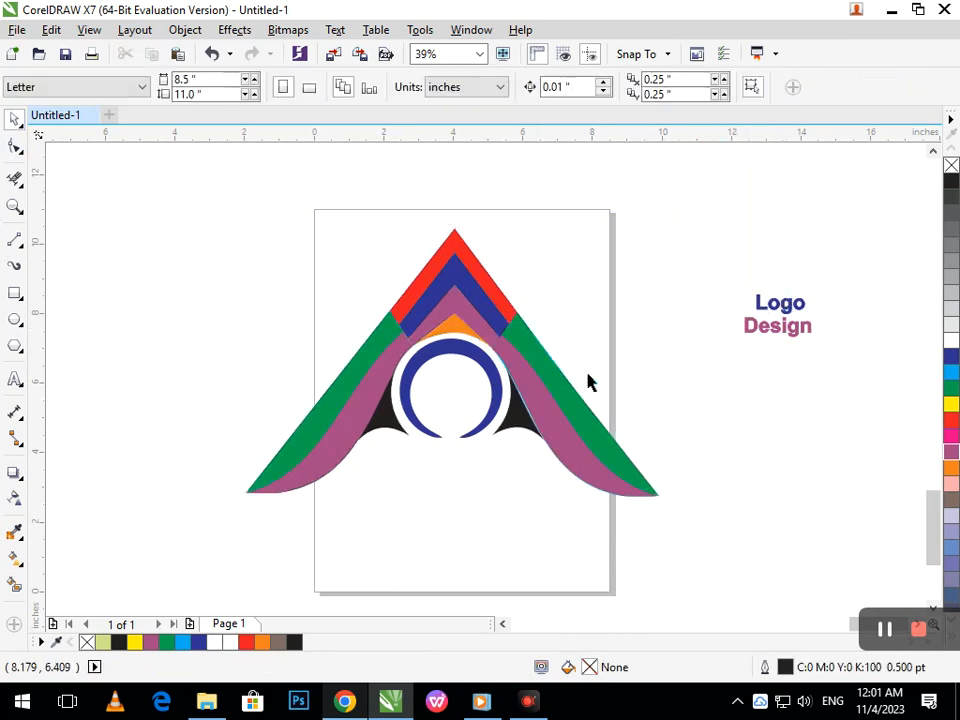
- Shift the dark blue ring slightly down and right and move the "Logo Design" text back inside it
left_click(512, 428)
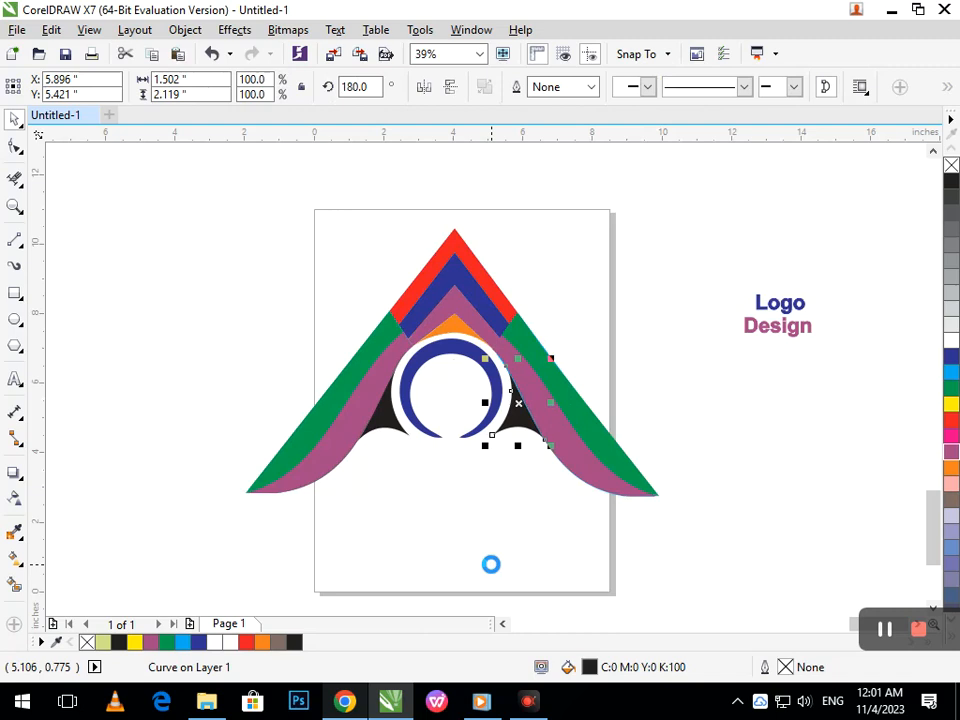
left_click(481, 572)
left_click(483, 427)
left_click_drag(483, 427, 482, 428)
left_click_drag(772, 322, 465, 401)
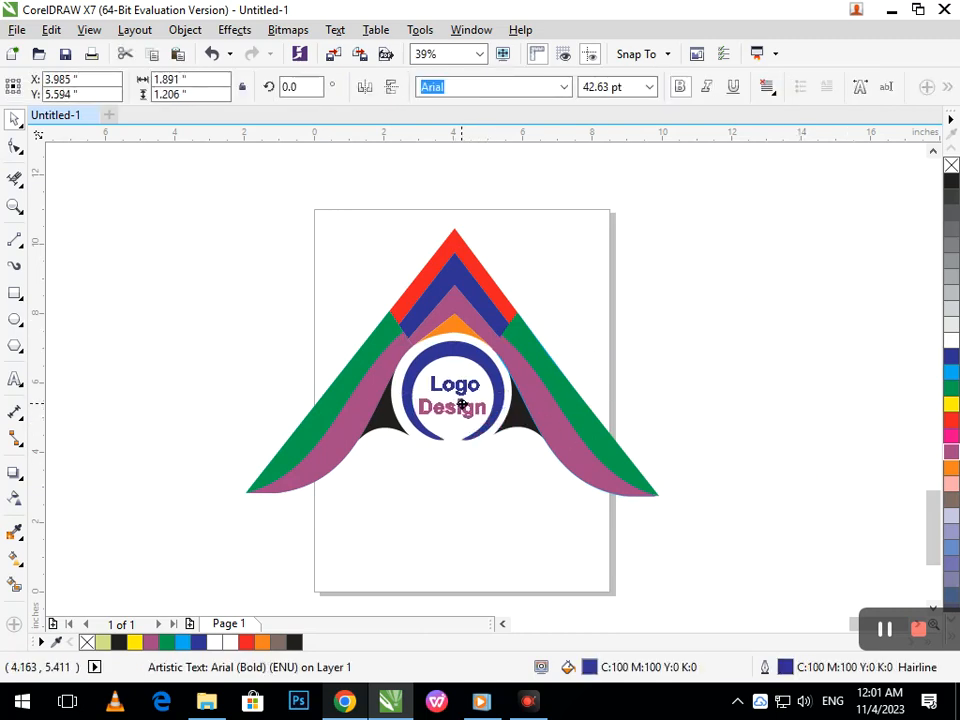
left_click(506, 519)
- Nudge the right black connecting piece slightly up and left until it fits between the white circle and the purple leg
left_click(521, 408)
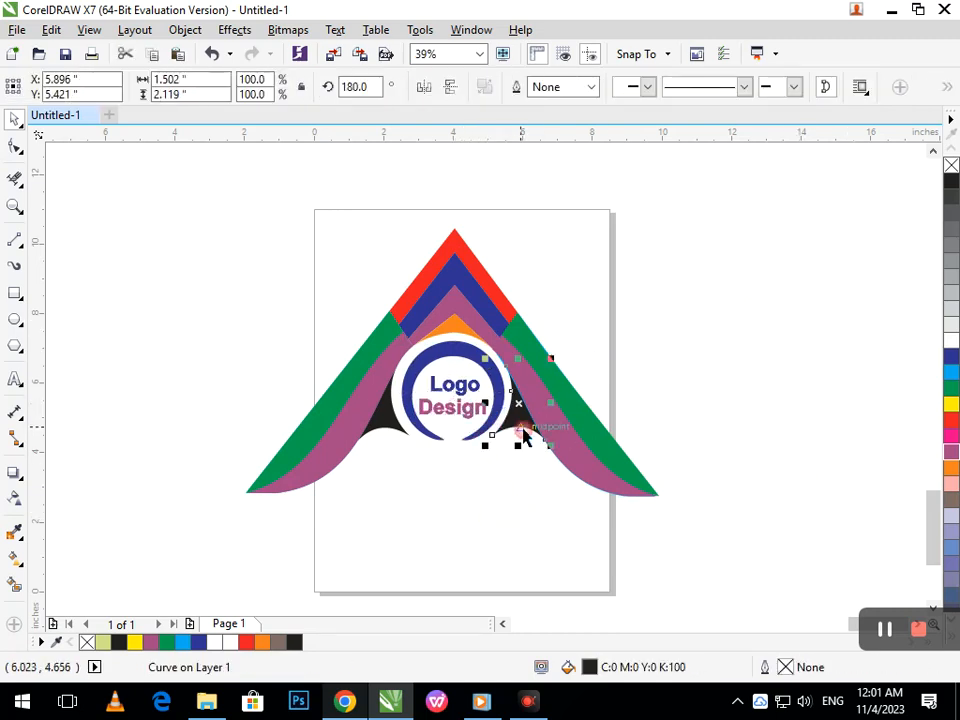
key("Right")
key("Up")
key("Up")
key("Up")
key("Up")
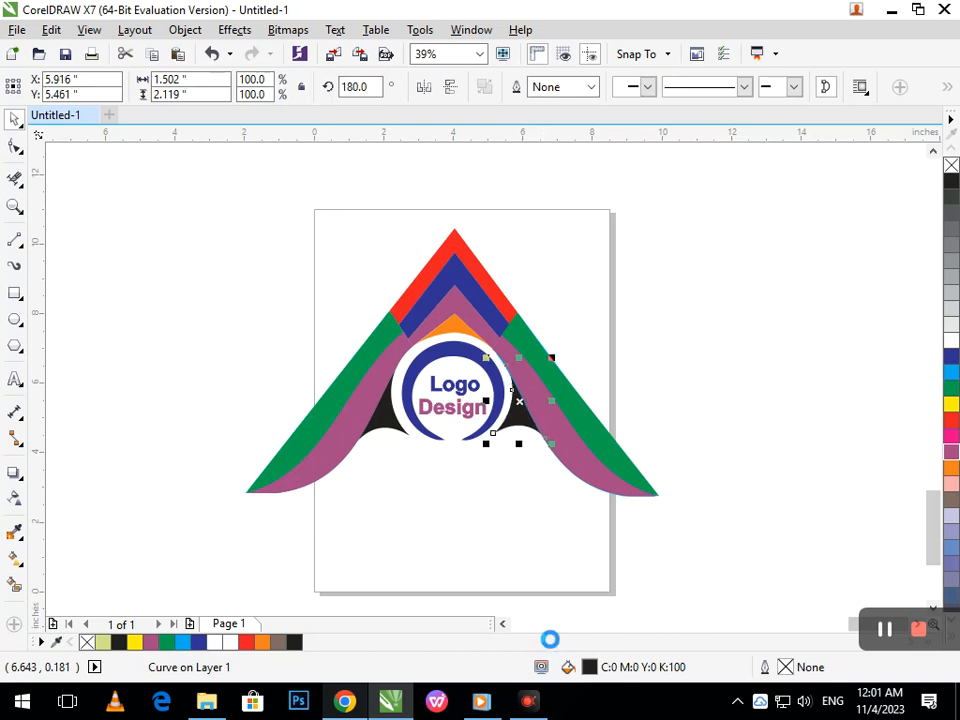
key("Right")
key("Right")
key("Up")
key("Up")
key("Left")
key("Left")
key("Left")
key("Left")
key("Left")
key("Left")
key("Left")
key("Left")
key("Left")
key("Left")
key("Left")
key("Left")
key("Left")
key("Left")
key("Left")
key("Left")
key("Left")
key("Left")
key("Left")
key("Left")
key("Right")
key("Right")
key("Right")
key("Right")
key("Right")
key("Right")
key("Right")
key("Right")
key("Right")
key("Right")
key("Right")
key("Right")
key("Right")
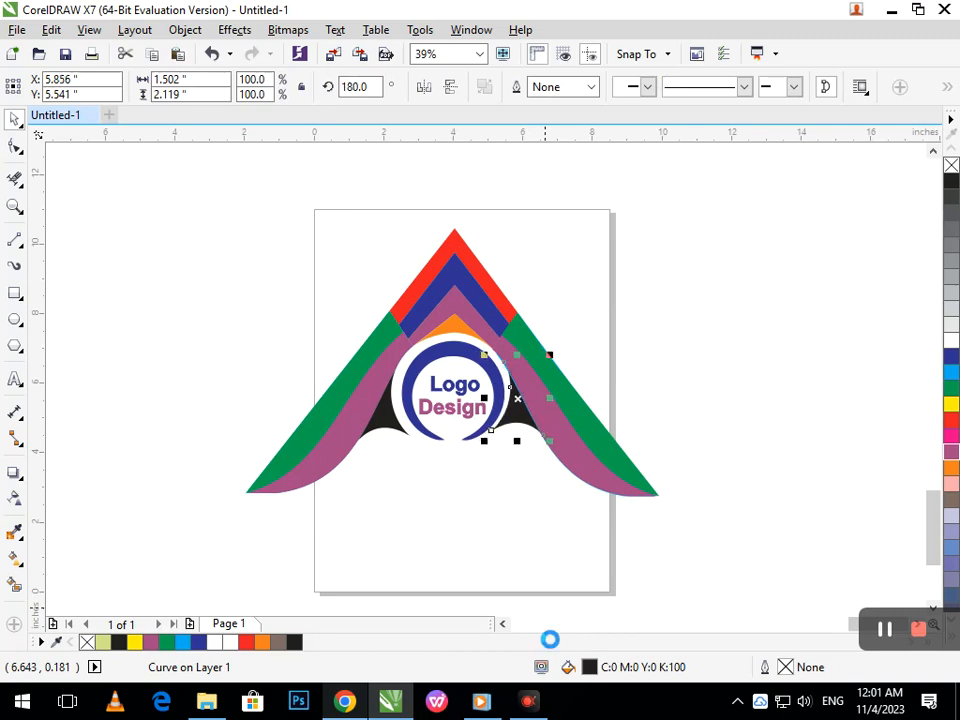
left_click(487, 505)
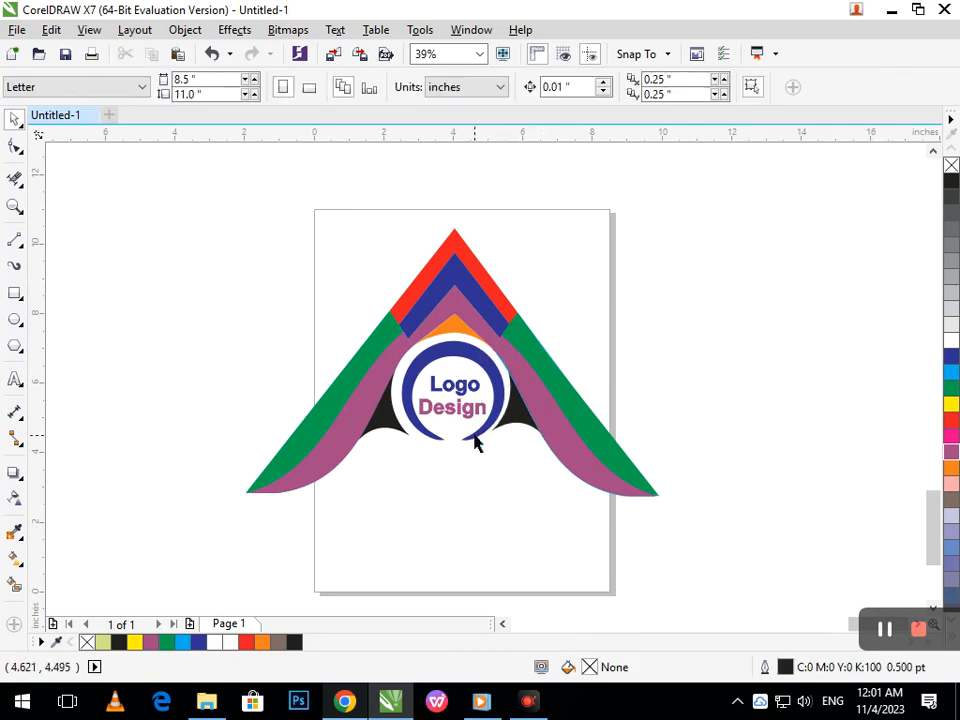
- Shift the dark blue ring slightly left and up, centring it within the white circle between the black pieces
left_click(476, 443)
left_click(484, 506)
left_click_drag(467, 426, 457, 414)
left_click(471, 478)
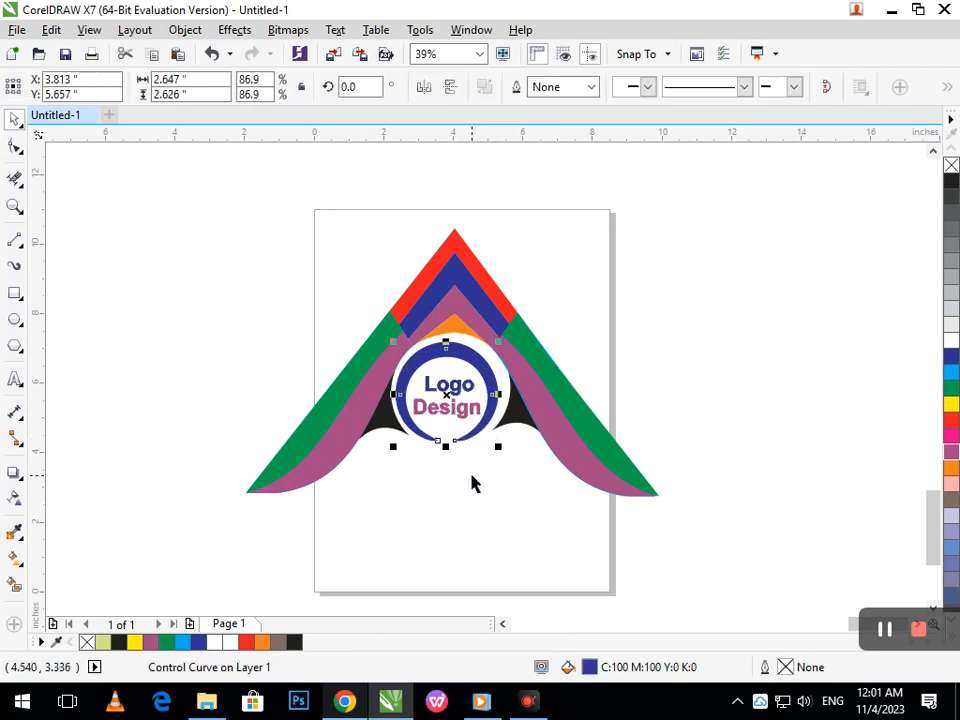
key("Up")
key("Up")
key("Right")
key("Right")
key("Right")
key("Right")
key("Right")
key("Right")
key("Right")
key("Right")
key("Right")
key("Right")
key("Right")
key("Right")
key("Right")
key("Right")
key("Right")
key("Right")
key("Down")
- Move the "Logo Design" text slightly up and right to centre it inside the dark blue ring
left_click(377, 381)
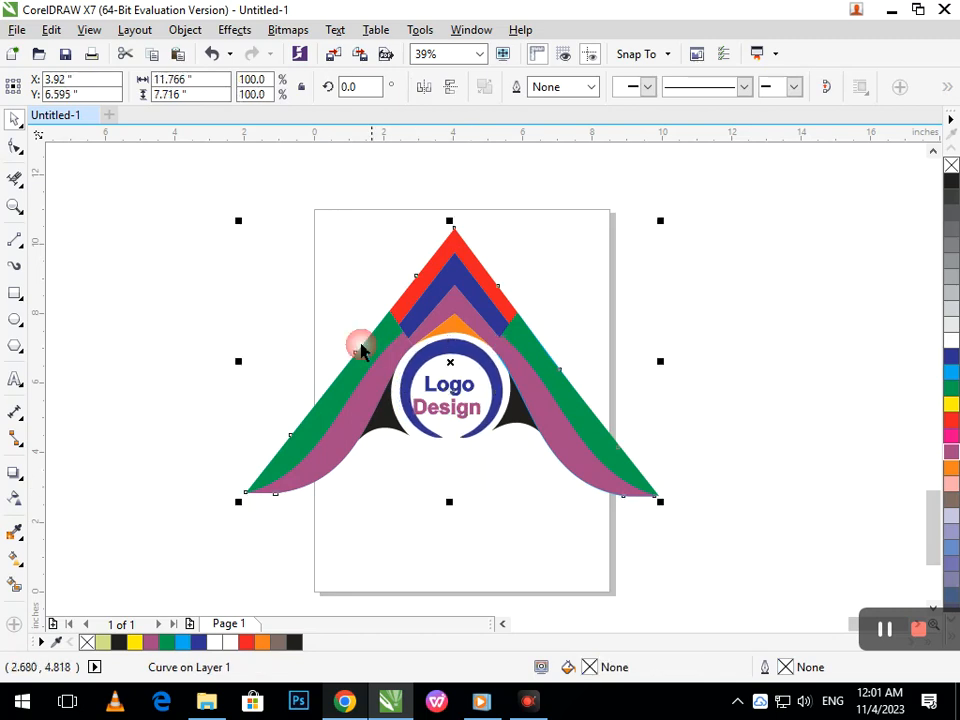
scroll(449, 403, "up", 3)
left_click(496, 445)
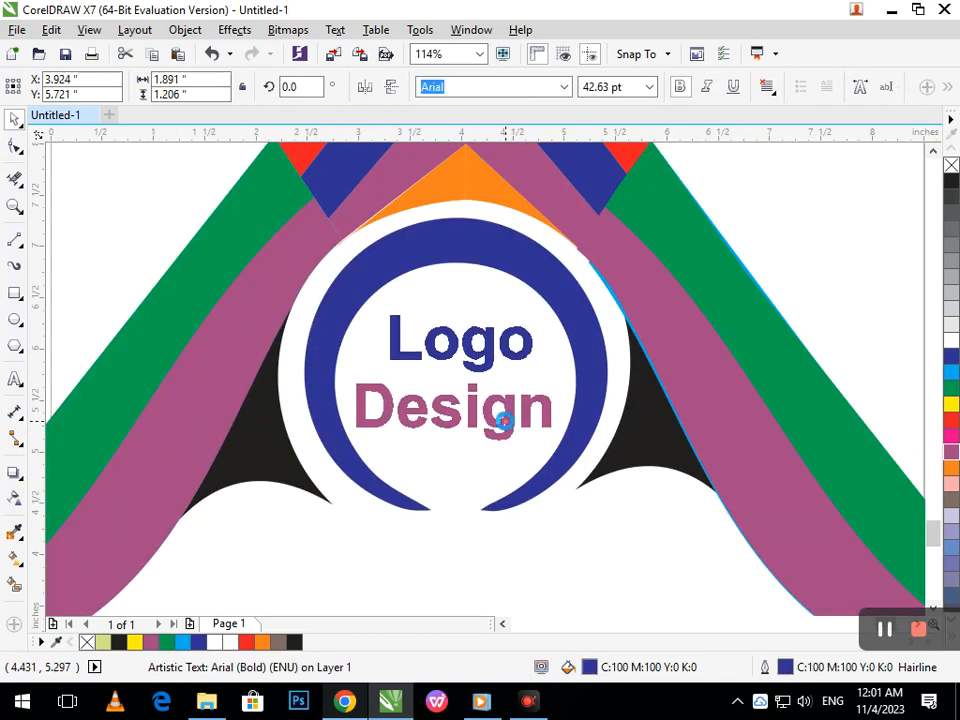
left_click(431, 362)
scroll(449, 400, "down", 3)
left_click(542, 534)
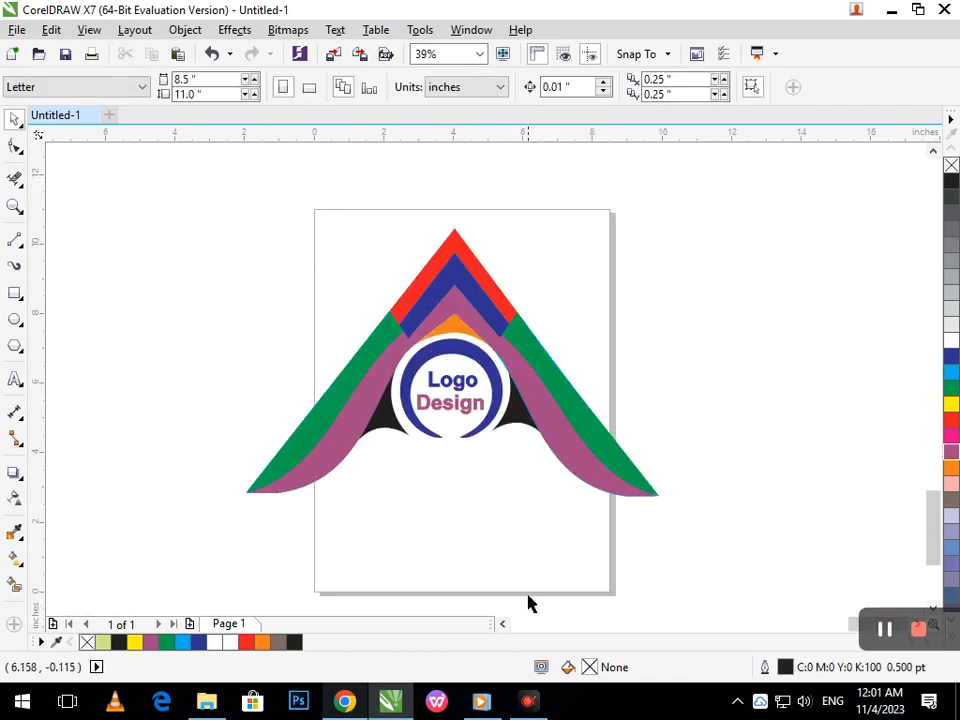
- Try adding a vertically mirrored copy of both black connecting pieces directly below the originals
left_click(519, 427)
left_click(364, 440, "shift")
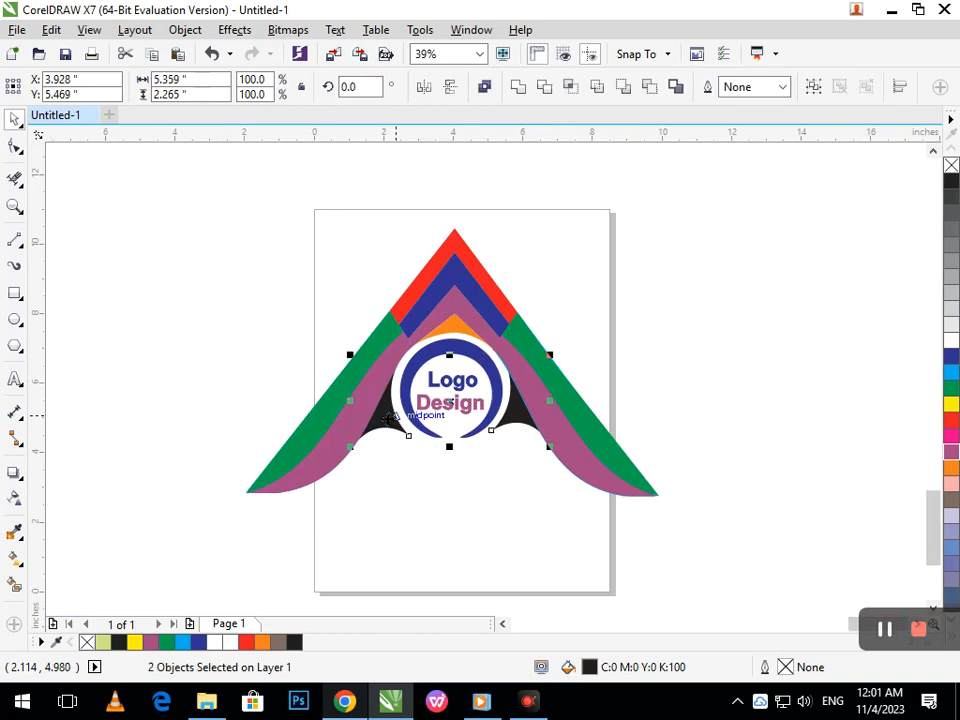
left_click_drag(449, 355, 442, 470)
right_click(442, 470)
mouse_move(384, 477)
left_mouse_down()
mouse_move(382, 454)
mouse_move(384, 477)
left_mouse_up()
left_click(416, 510)
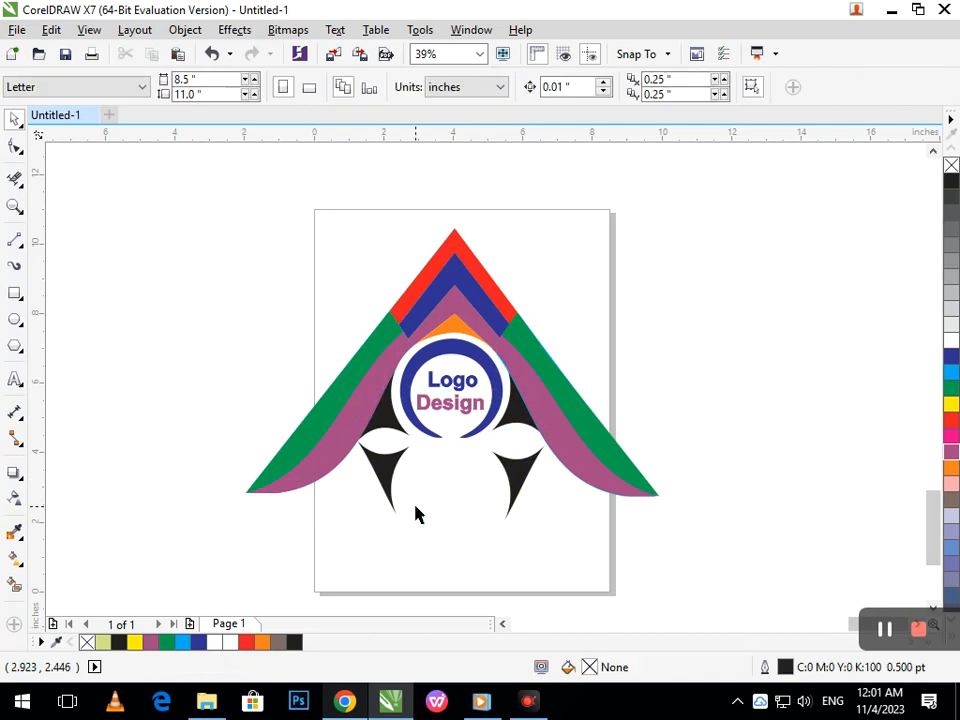
- Flip the lower left black copy upright, then delete both lower black copies
left_click(386, 478)
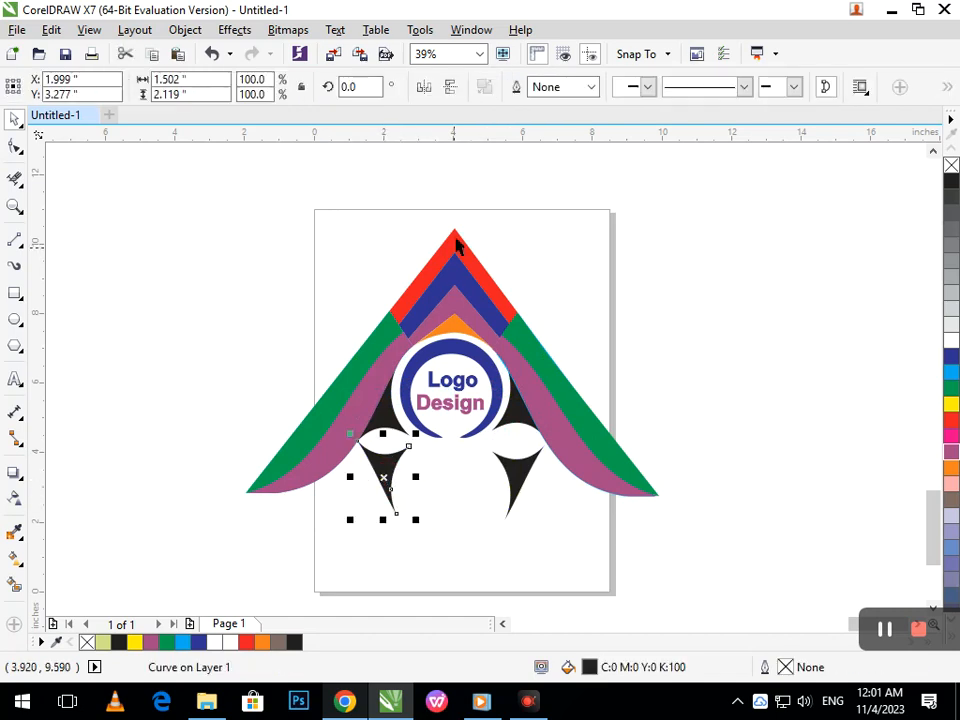
left_click(451, 88)
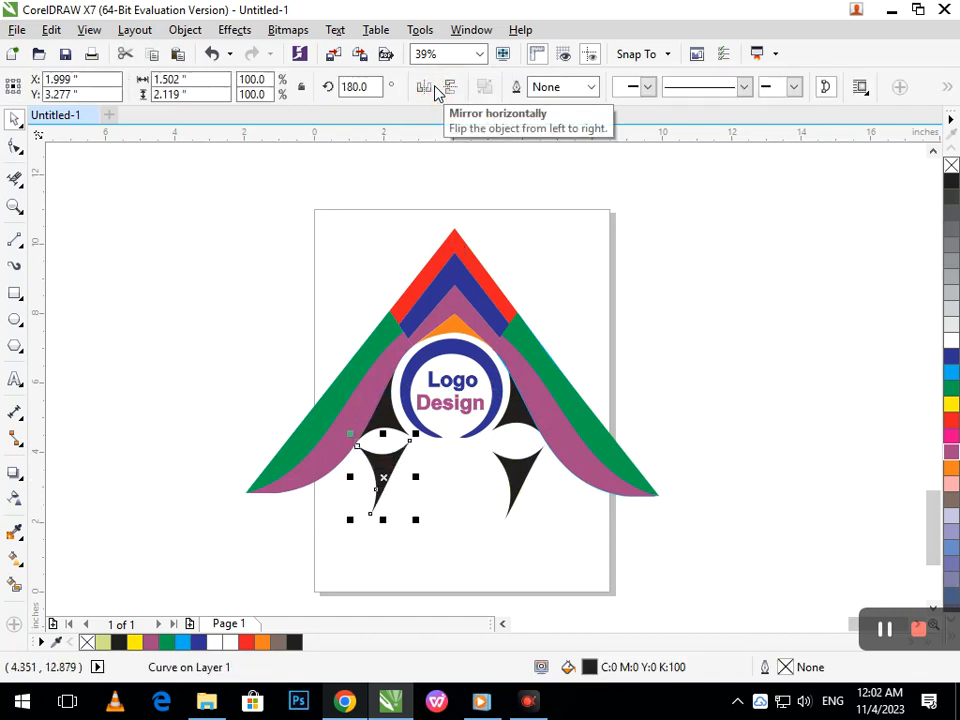
left_click(423, 86)
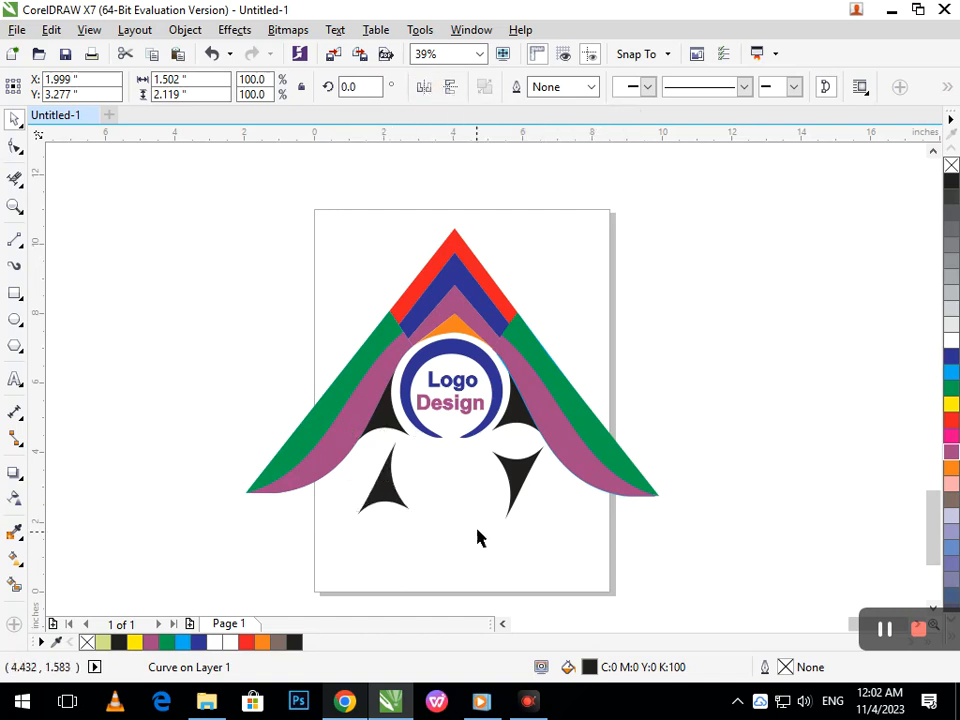
key("Delete")
left_click(515, 470)
key("Delete")
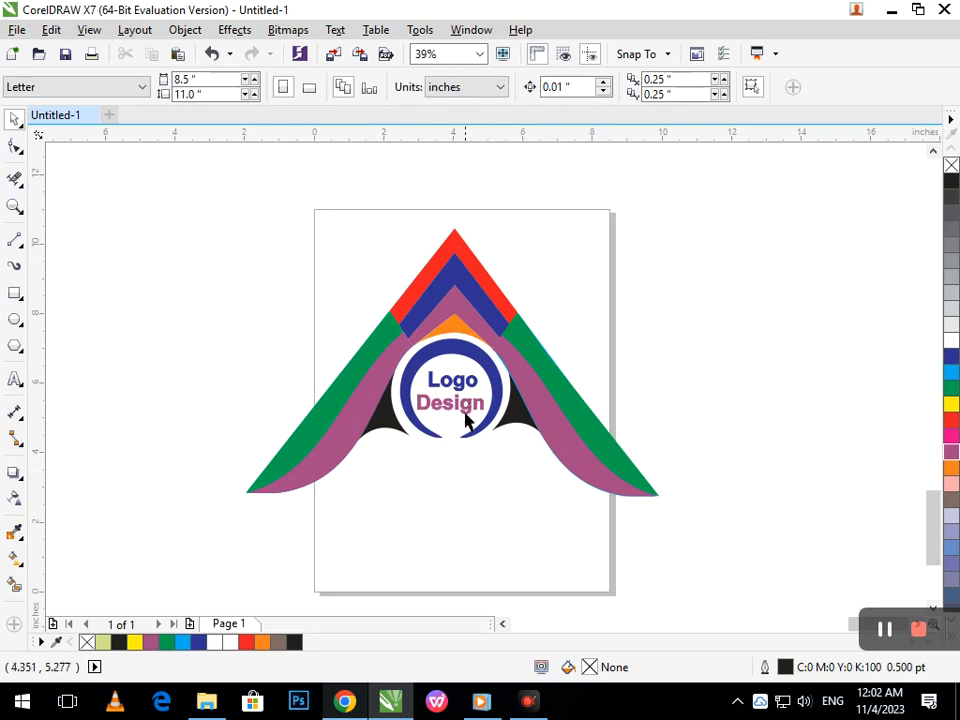
- Weld the left and right halves of the dark blue triangle band into one shape
key("F3")
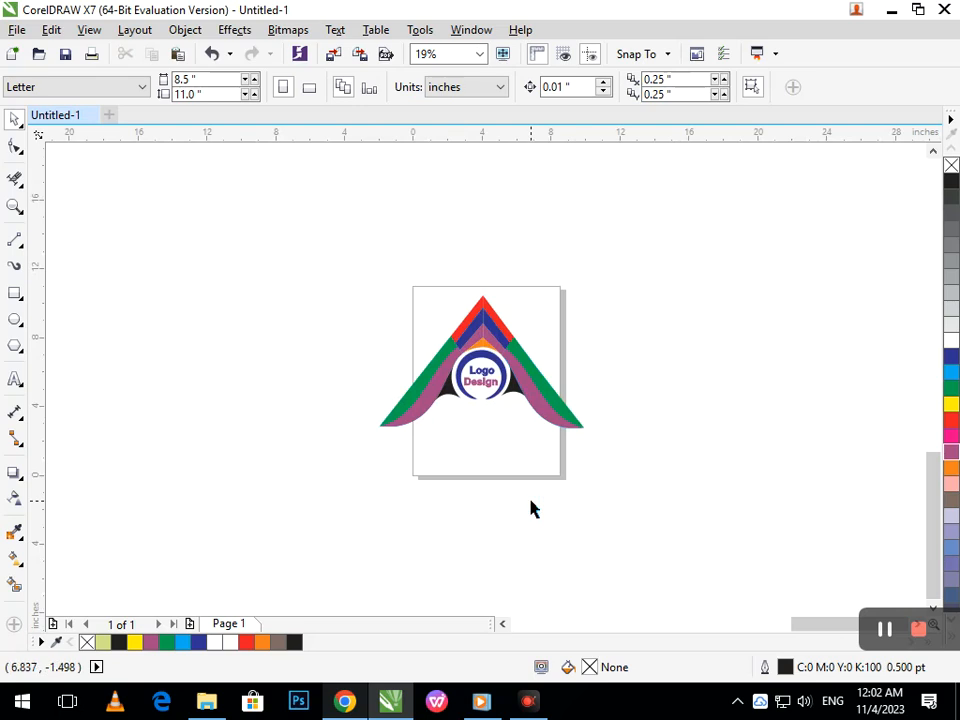
left_click_drag(285, 266, 716, 499)
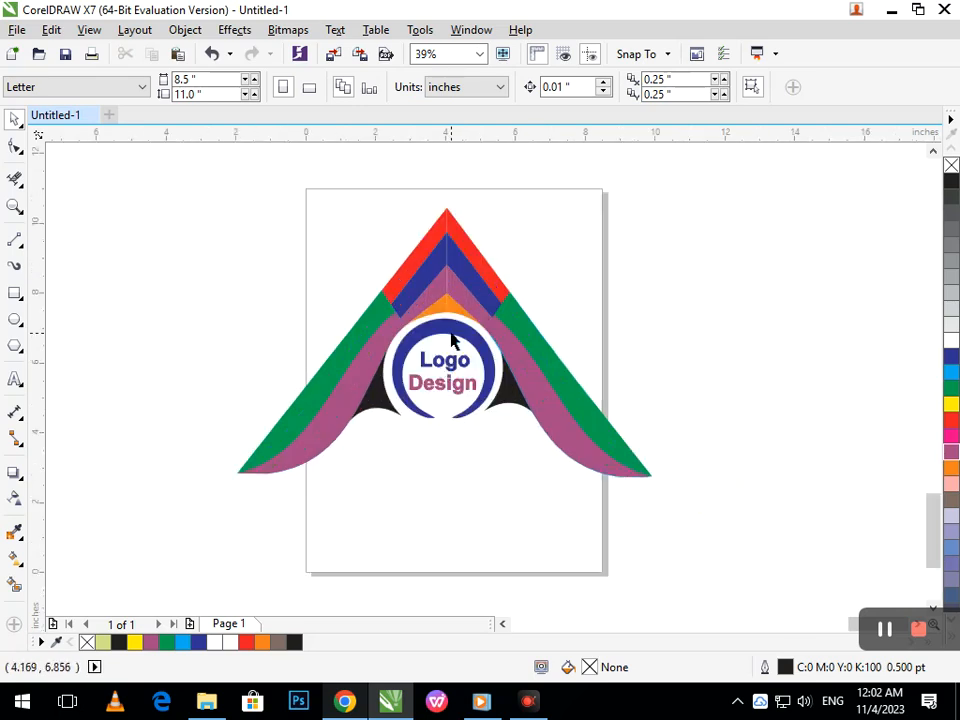
left_click(466, 299)
key("ctrl+z")
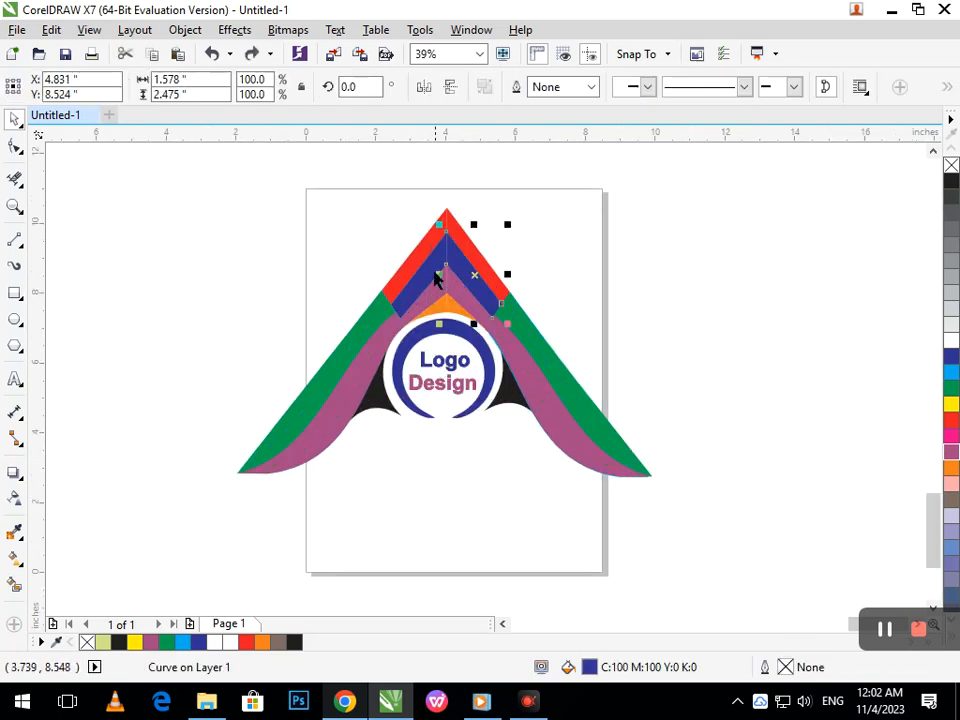
left_click(427, 268, "shift")
left_click(519, 88)
left_click(501, 268)
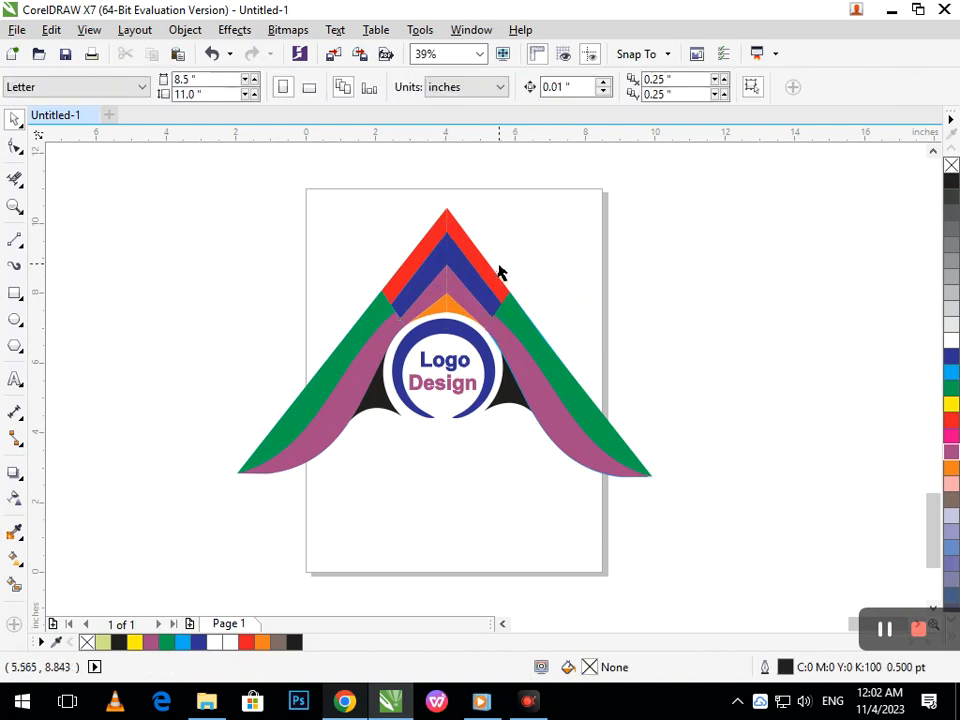
- Undo the trial move of the right red half and weld both halves of the red band together
left_click_drag(487, 258, 549, 257)
key("ctrl+z")
left_click(417, 246, "shift")
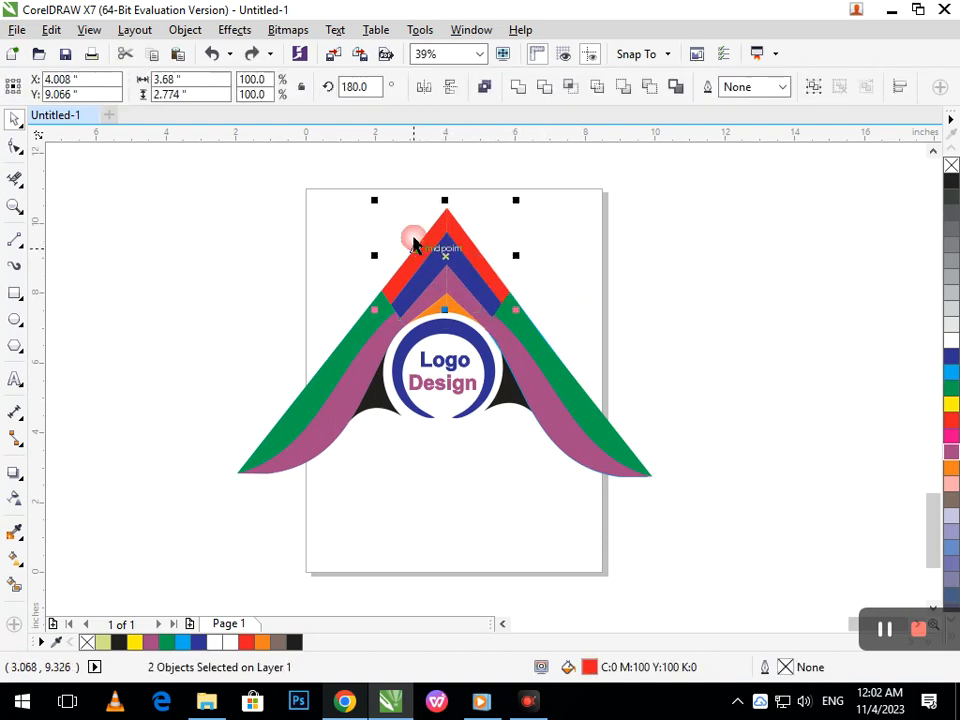
left_click(518, 89)
left_click(569, 275)
- Undo the trial move of the right purple half and weld both halves of the purple triangle band
left_click_drag(468, 300, 490, 339)
key("ctrl+z")
left_click(422, 301, "shift")
left_click(519, 88)
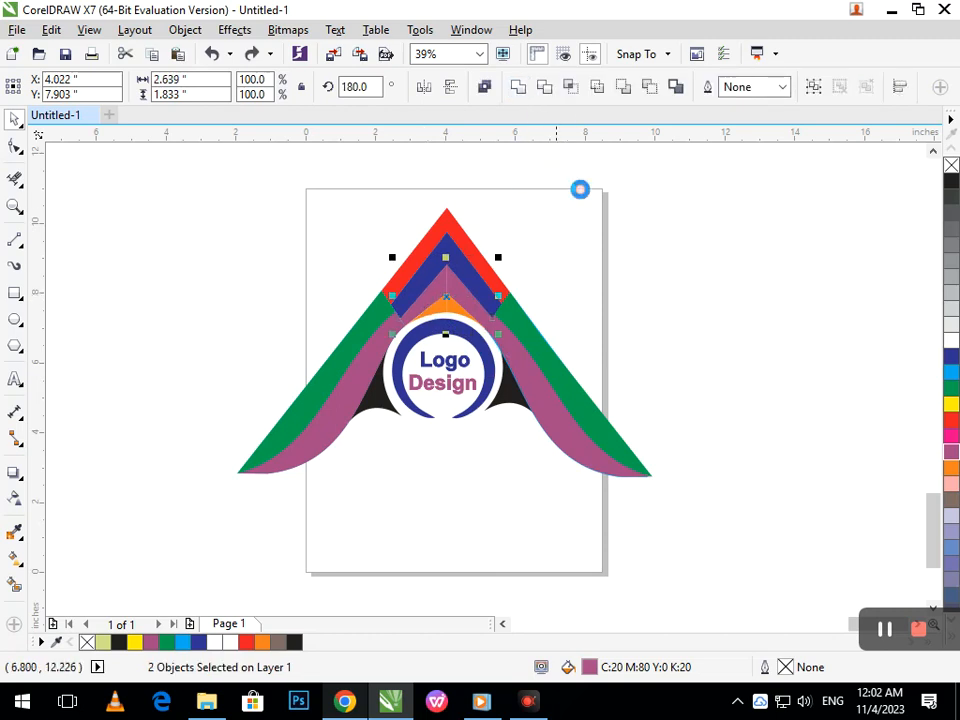
left_click(616, 491)
- Weld the two orange halves above the ring into a single shape
key("F2")
left_click_drag(392, 270, 520, 338)
left_click_drag(449, 406, 458, 433)
key("ctrl+z")
left_click(376, 410, "shift")
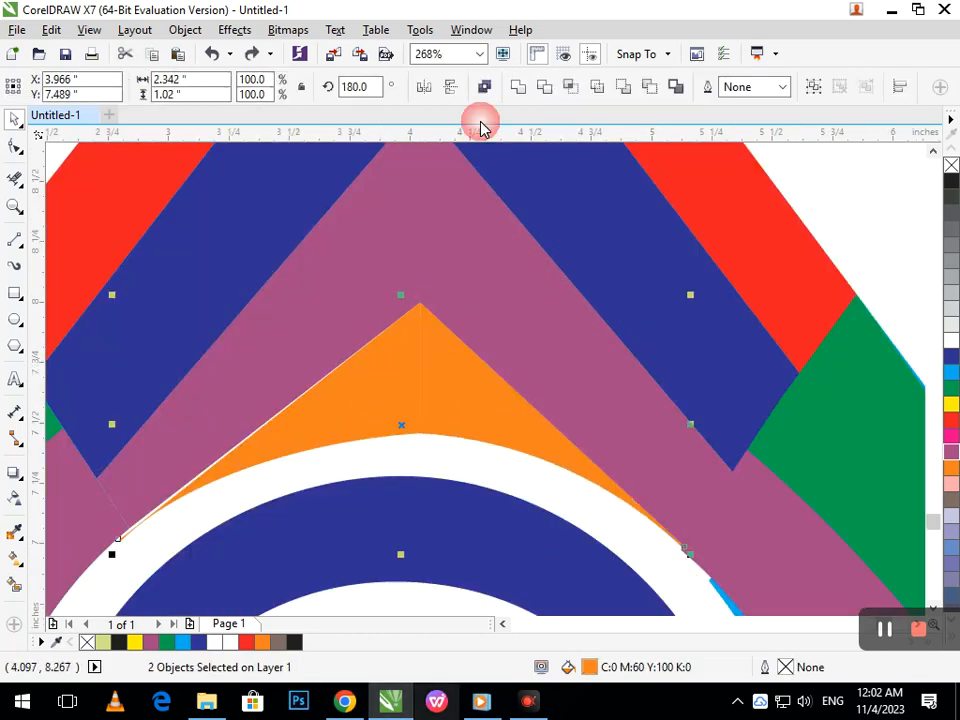
left_click(517, 87)
key("shift+F4")
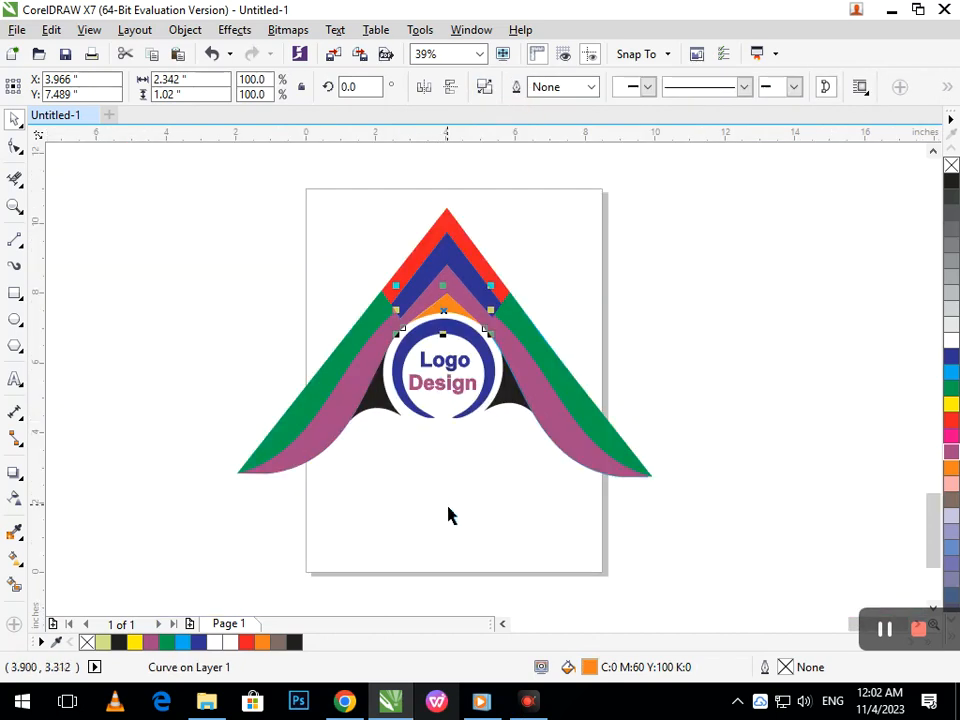
left_click(448, 515)
key("F2")
left_click_drag(348, 271, 432, 360)
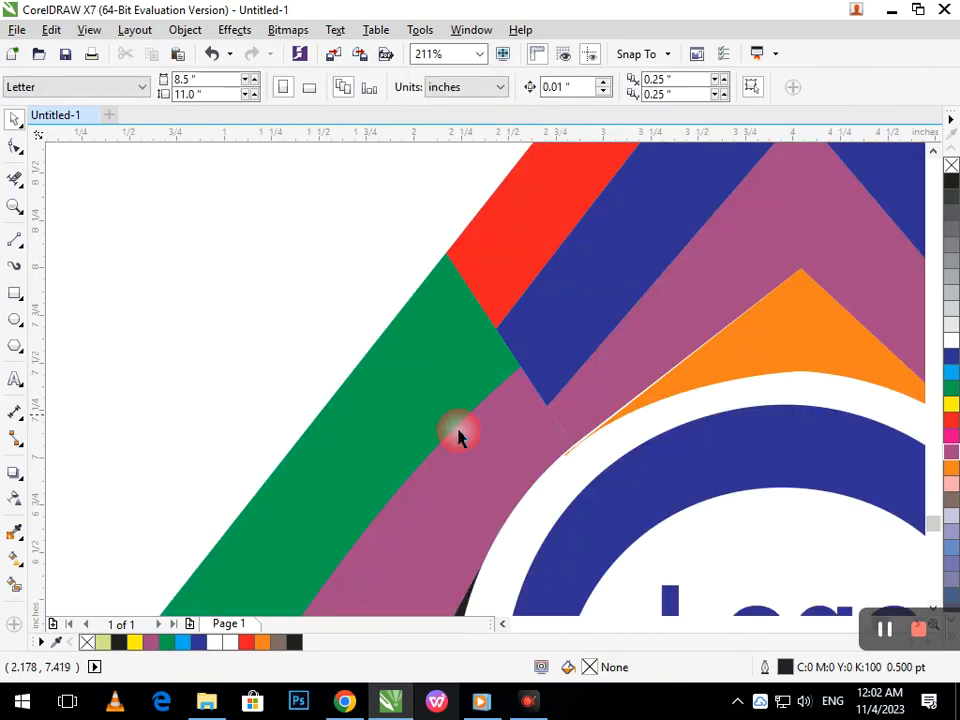
key("shift+F4")
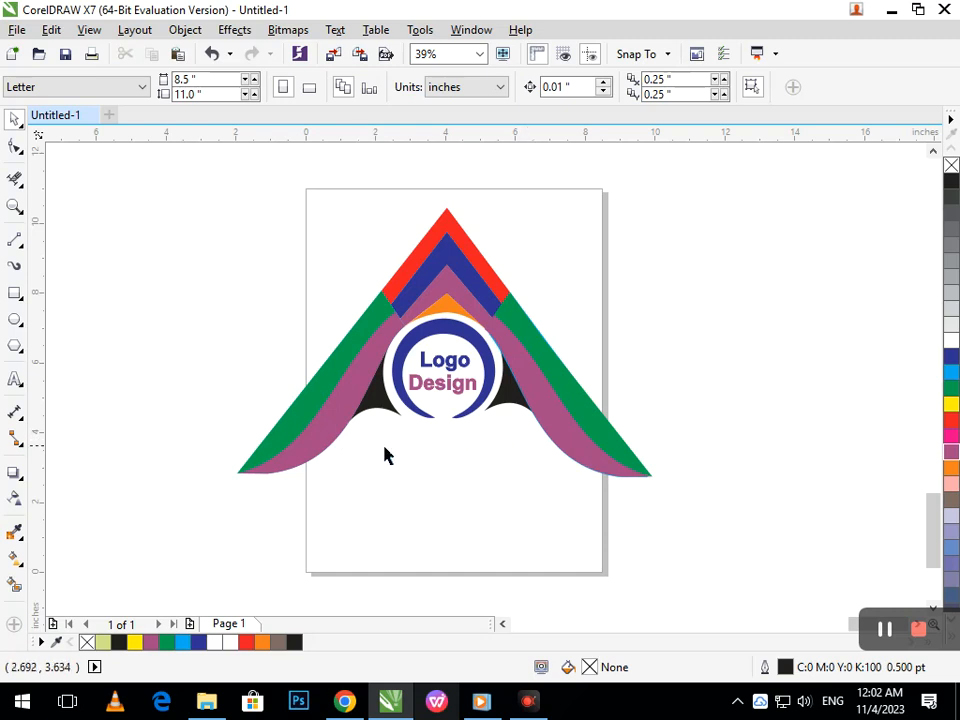
- Add the artistic text "GRAPHIC DESIGNING" on two lines near the bottom of the page
left_click(15, 379)
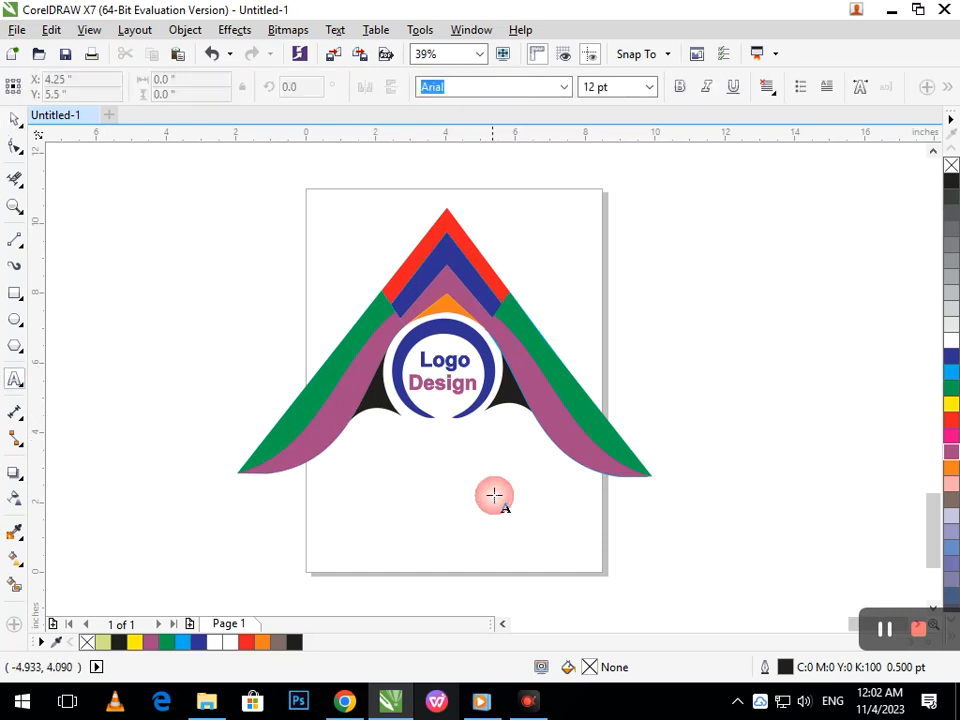
left_click(494, 542)
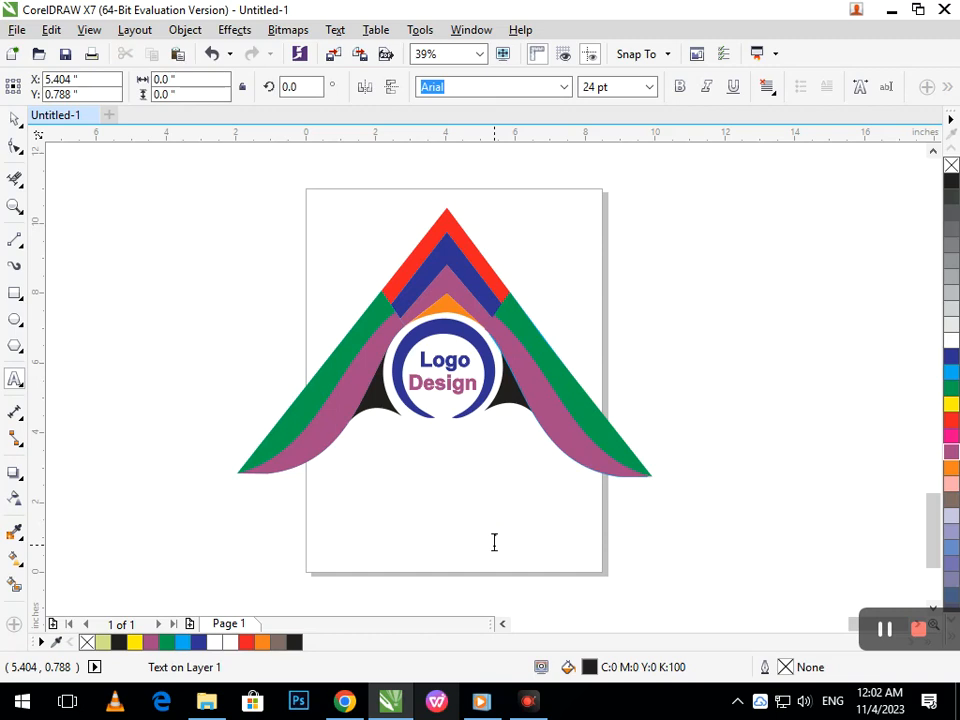
type("GRP")
type("APHIC")
key("Return")
type("DESIGNING")
left_click(14, 118)
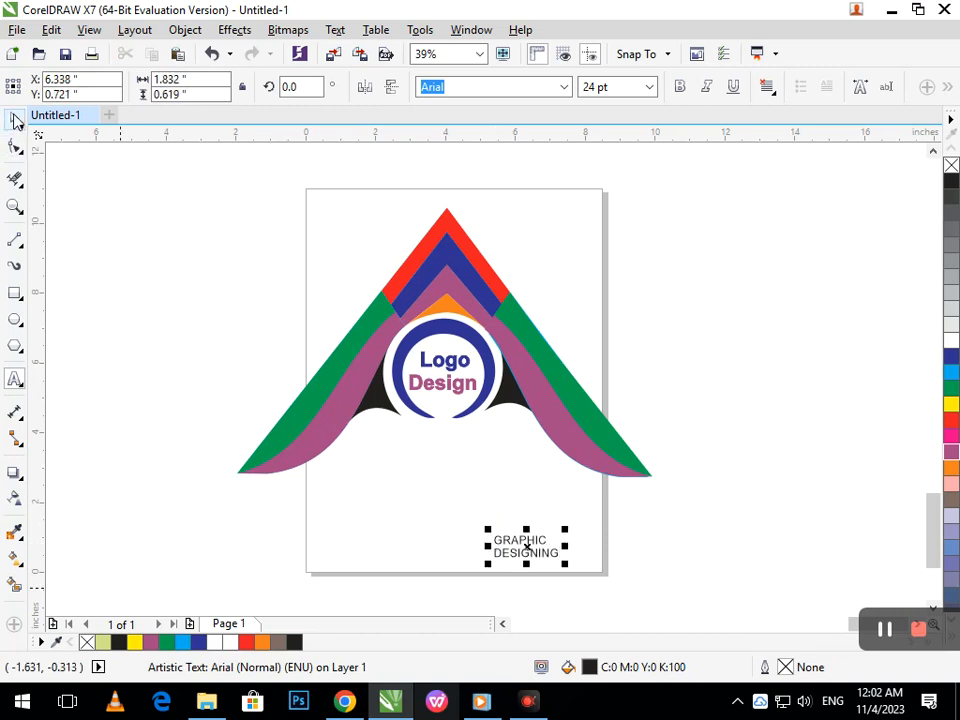
- Move the "GRAPHIC DESIGNING" text below the ring and widen its letter spacing to span between the two legs
left_click_drag(504, 558, 371, 458)
left_click(17, 149)
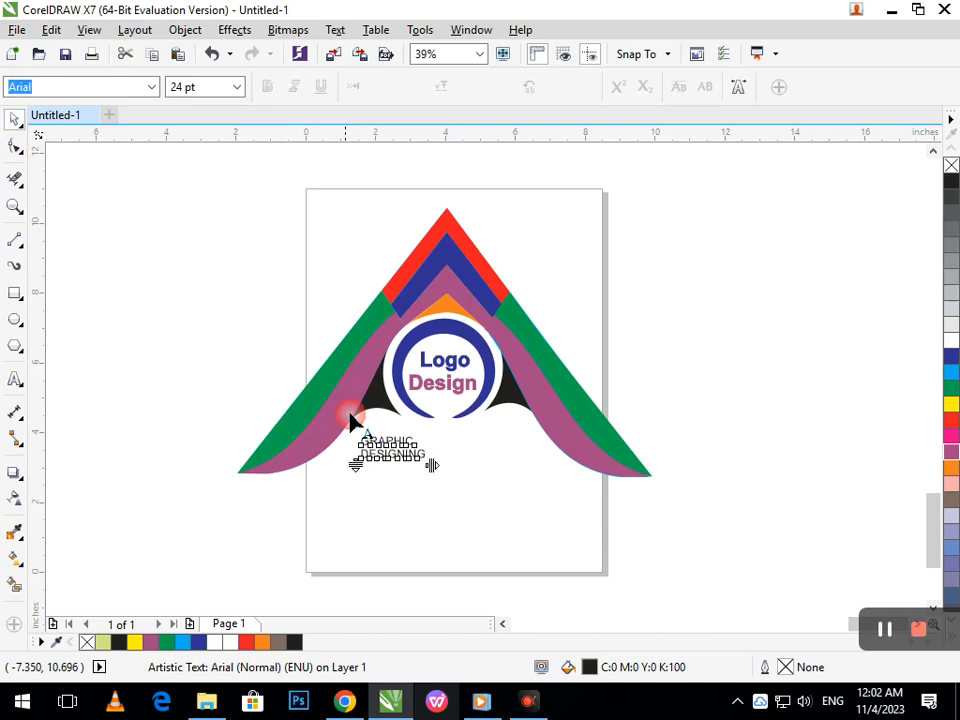
left_click_drag(432, 465, 546, 482)
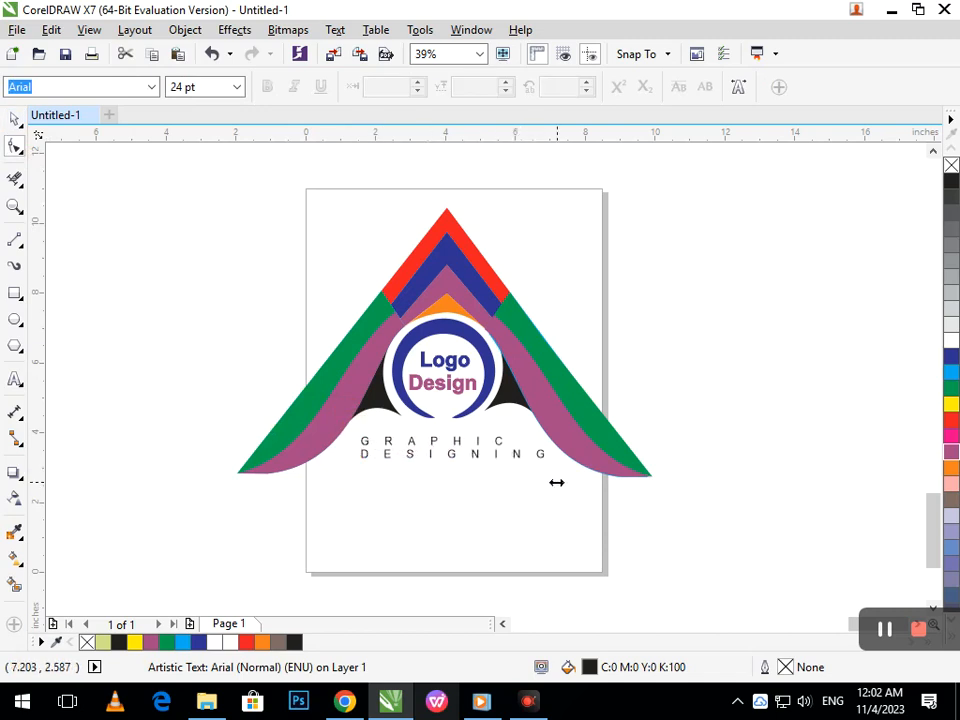
left_click(15, 119)
left_click(387, 470)
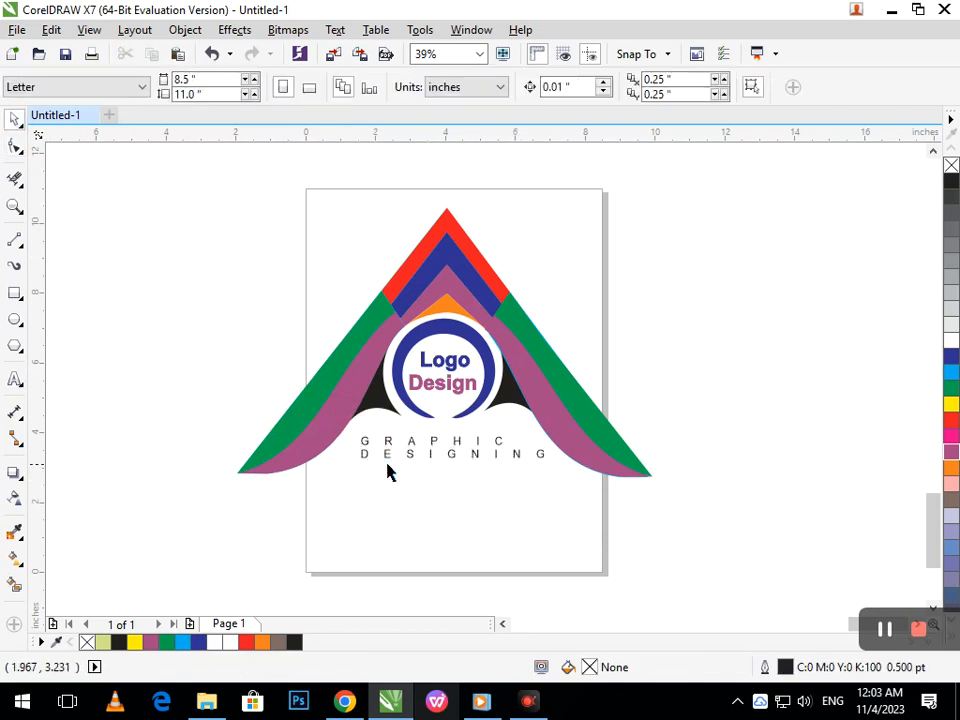
- Indent the "GRAPHIC" line to centre it above "DESIGNING" and increase the spacing between the two lines
double_click(366, 452)
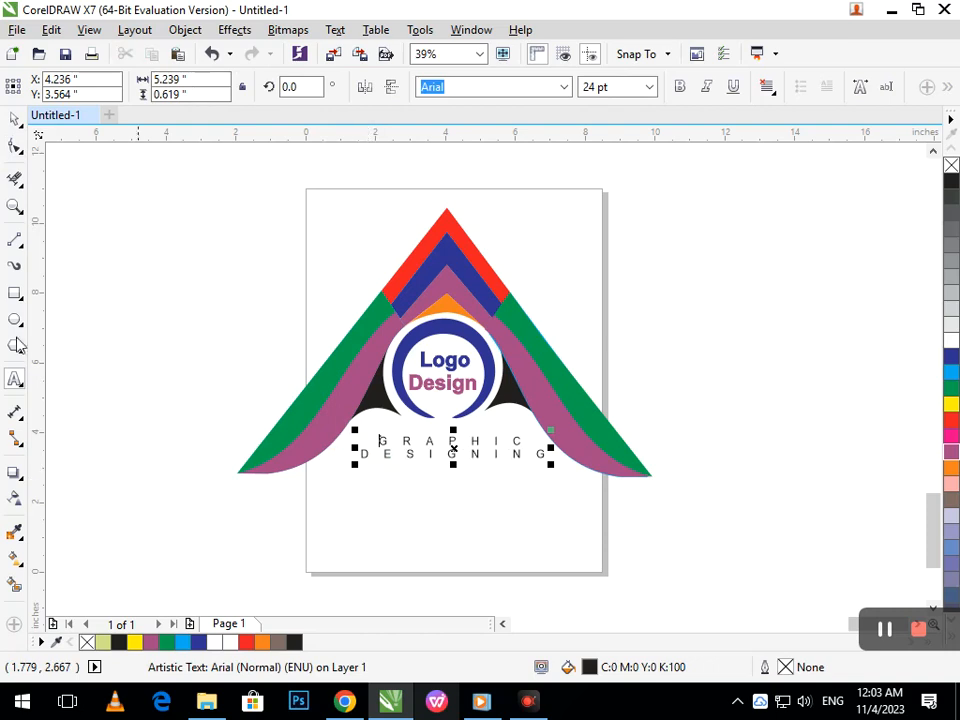
left_click(15, 146)
left_click_drag(357, 467, 354, 477)
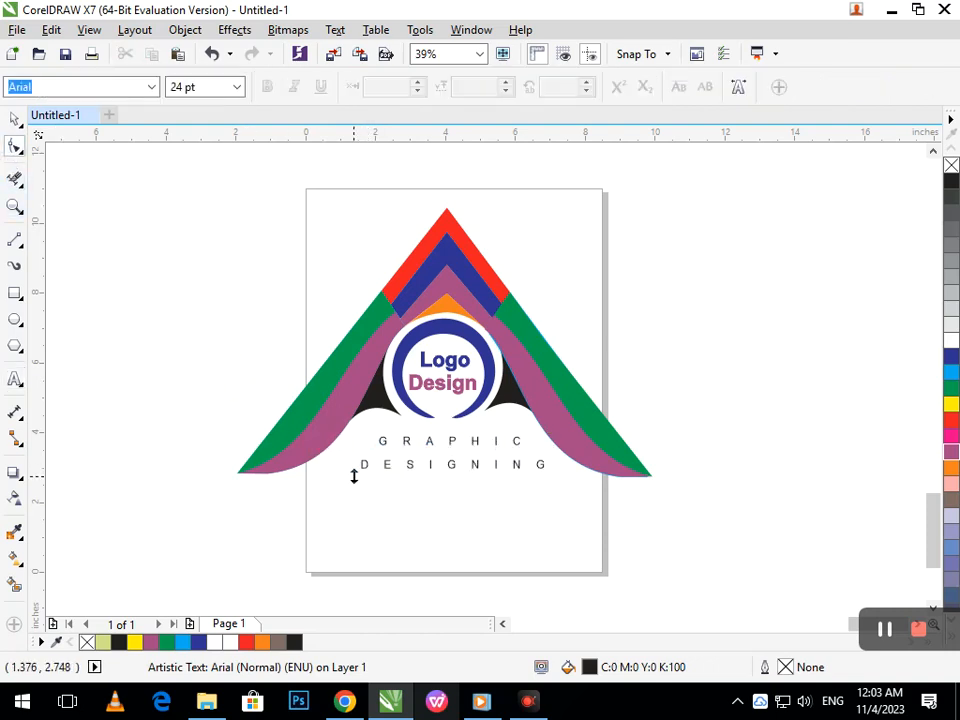
left_click(15, 119)
left_click(90, 231)
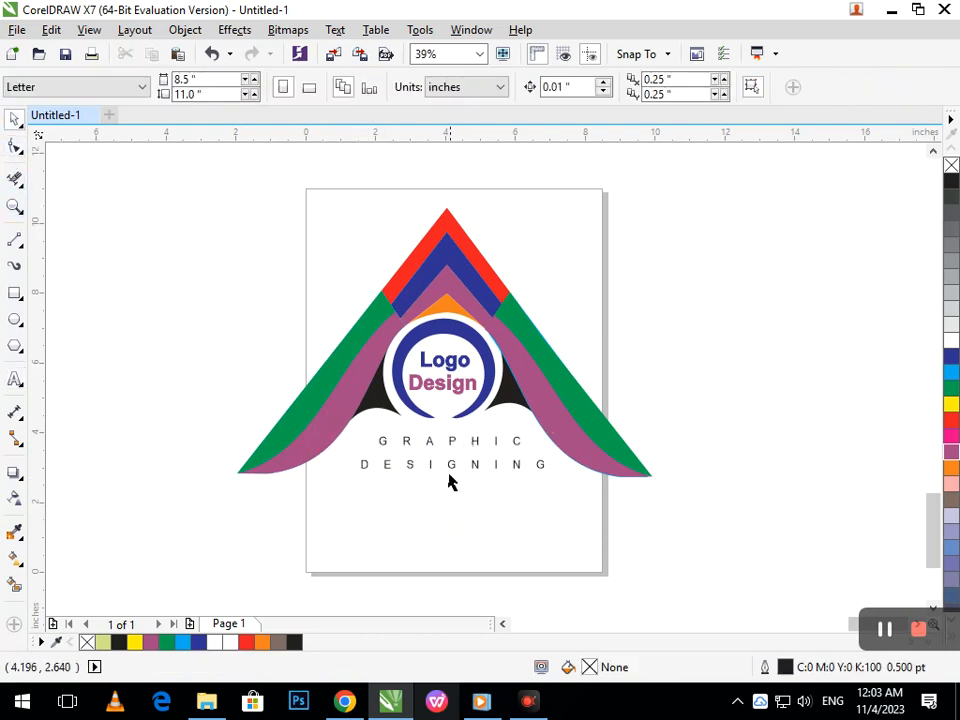
- Make the "GRAPHIC DESIGNING" text bold
left_click(443, 467)
left_click(452, 467)
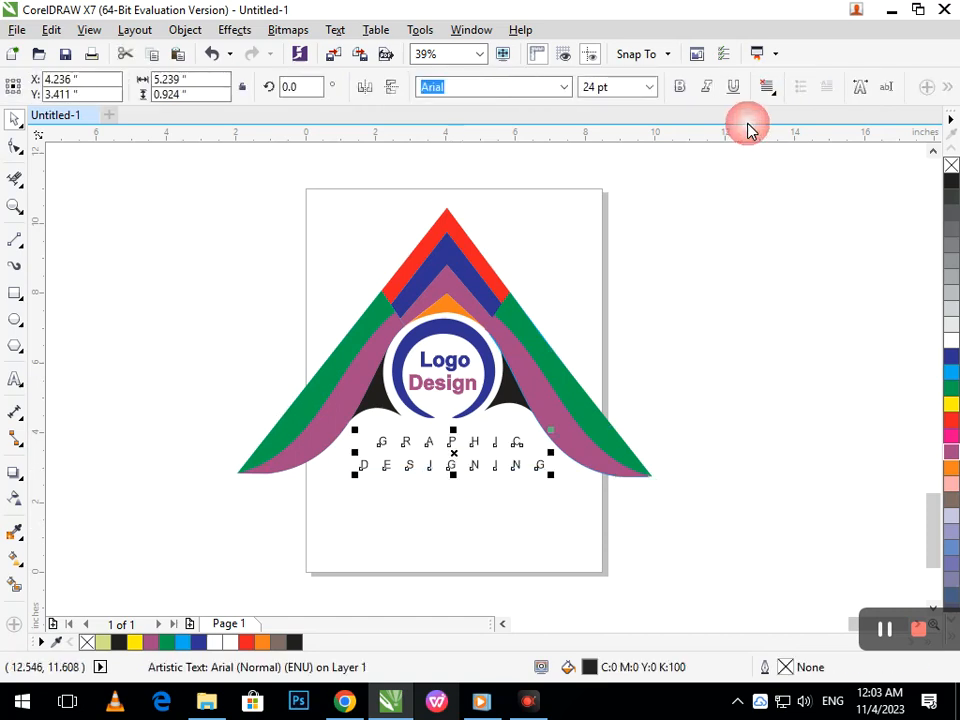
left_click(680, 87)
right_click(679, 92)
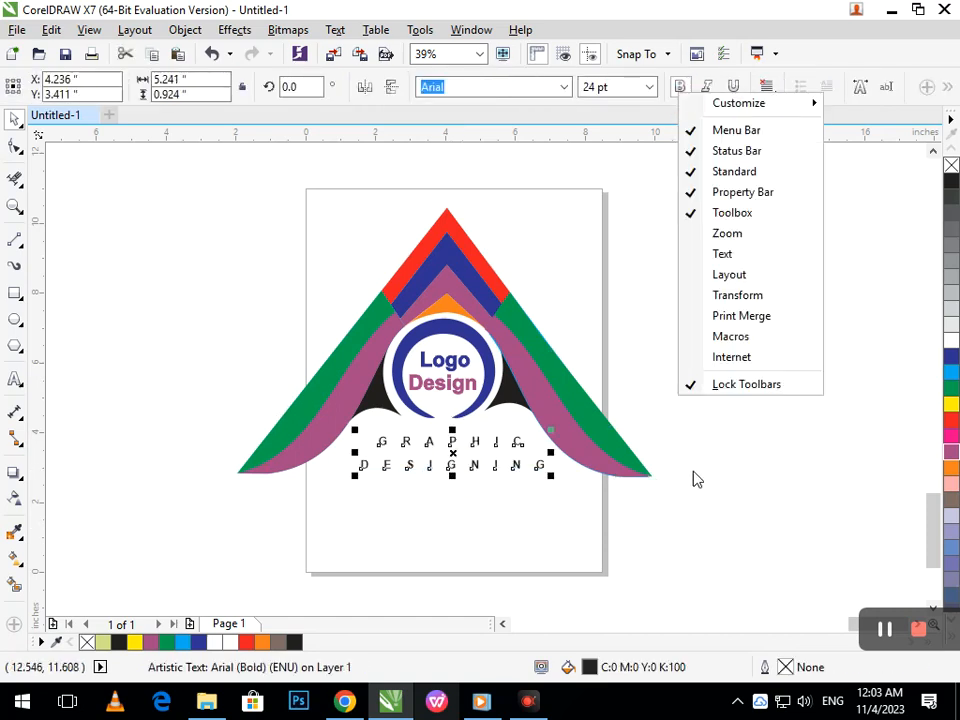
- Move the "GRAPHIC DESIGNING" text slightly left and up to centre it beneath the ring between the two legs
left_click(528, 476)
left_click(506, 484)
left_click_drag(495, 466, 485, 460)
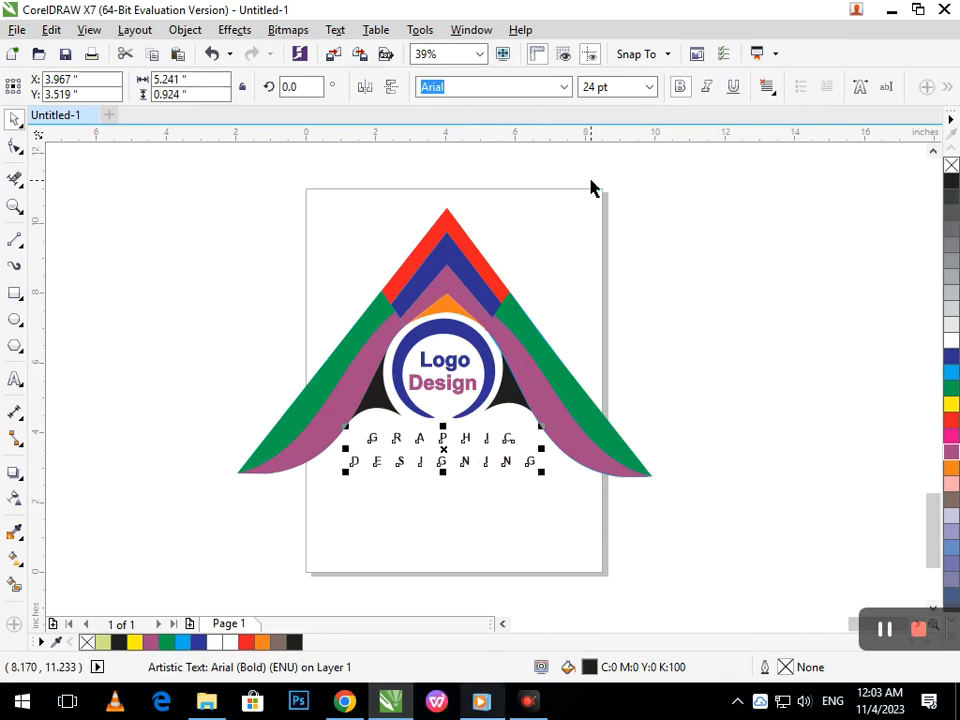
- Give the "GRAPHIC DESIGNING" text a black 8 pt outline placed behind the fill and scaled with the object
key("F12")
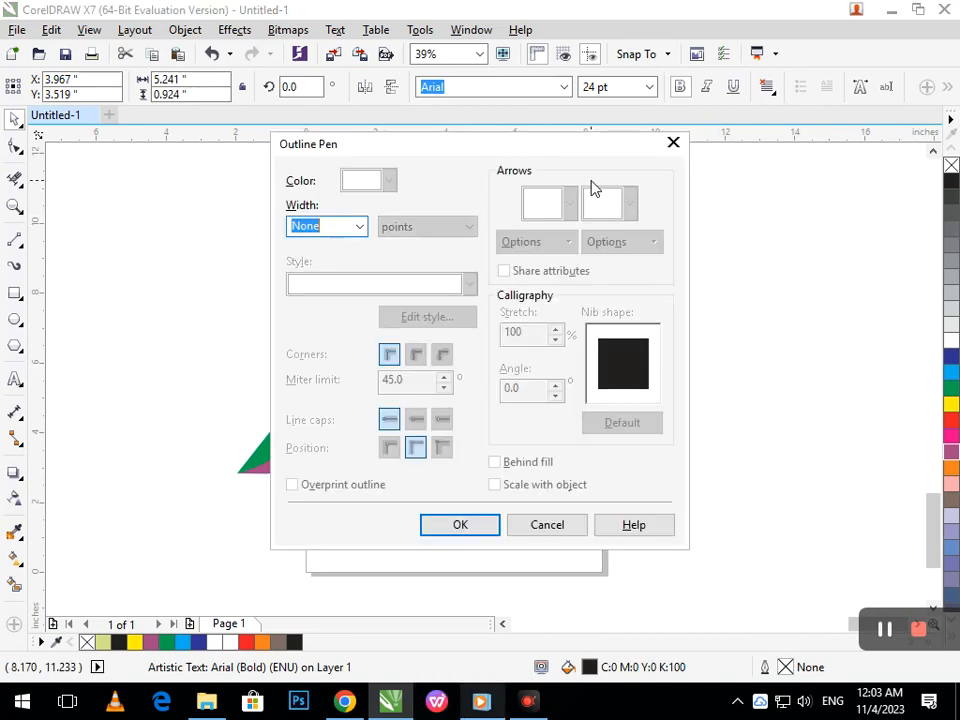
left_click(359, 227)
left_click(315, 381)
left_click(495, 462)
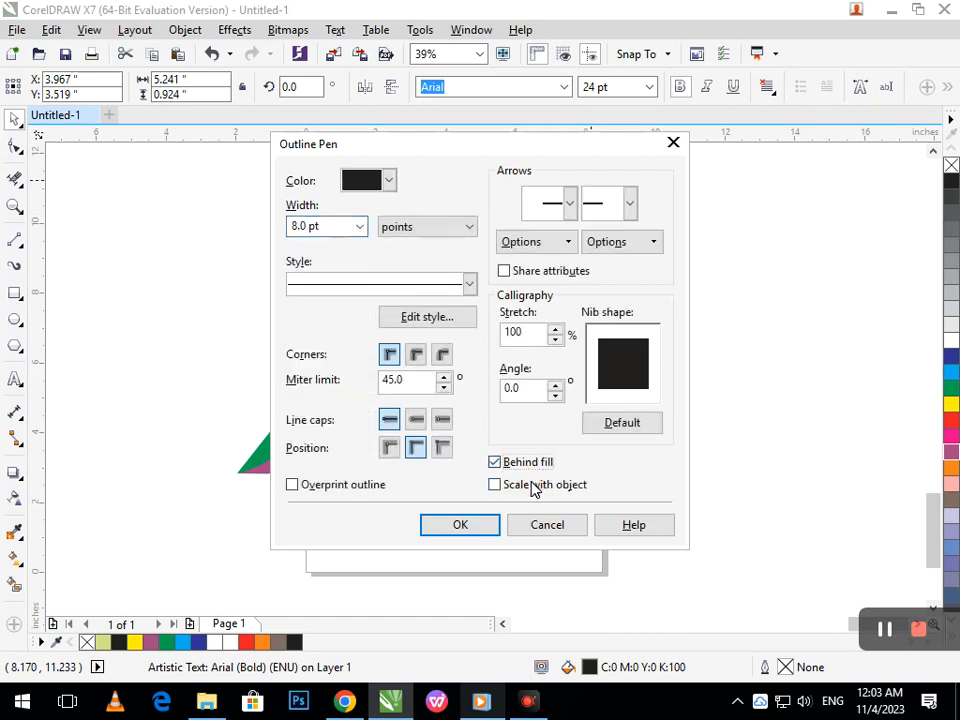
left_click(493, 522)
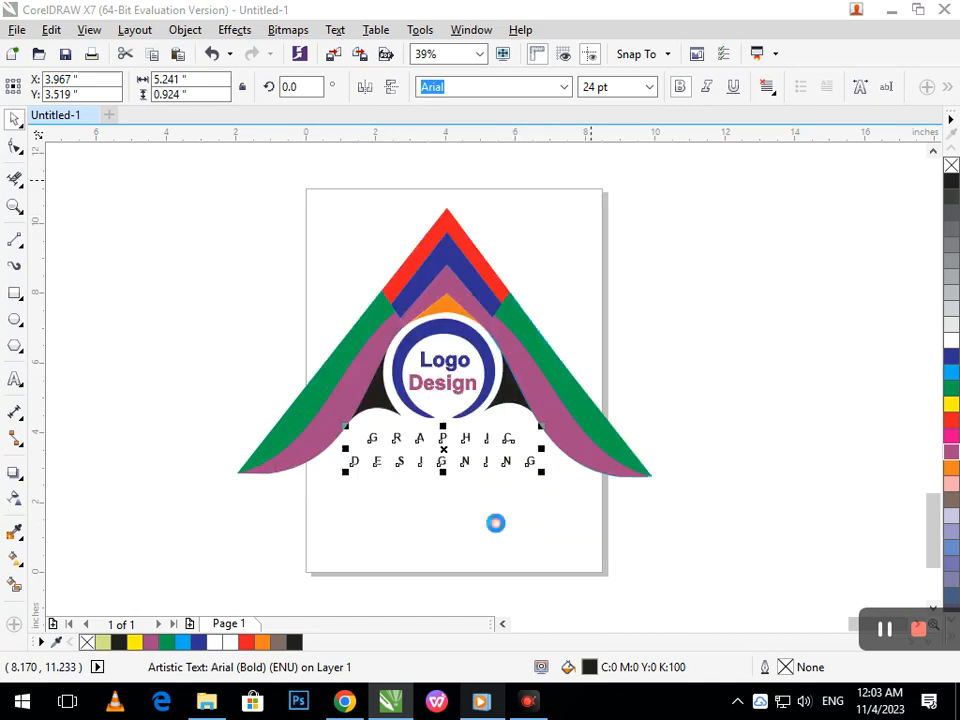
- Try a 16 pt font size on the "GRAPHIC DESIGNING" text and undo the change
left_click(649, 87)
left_click(605, 231)
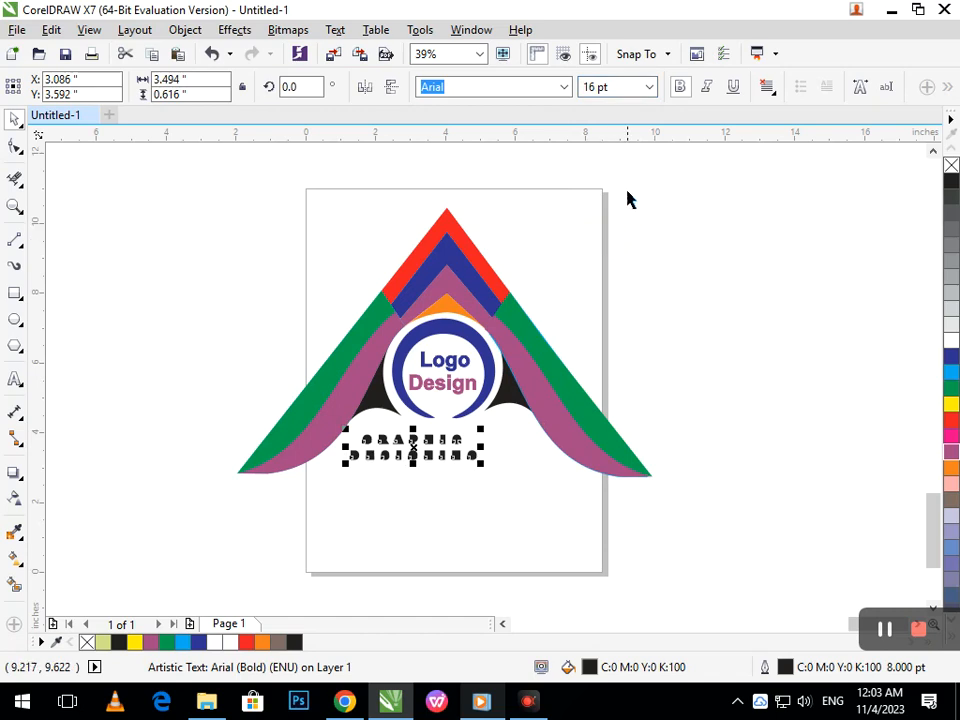
key("ctrl+z")
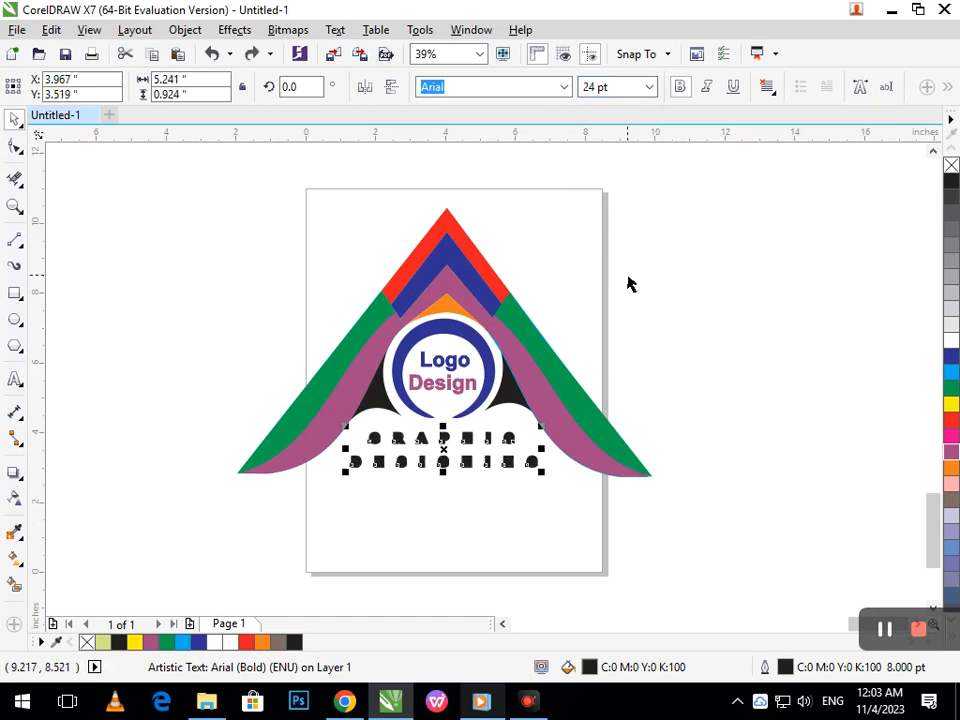
- Reduce the outline width of the "GRAPHIC DESIGNING" text to 2 pt and deselect it
key("F12")
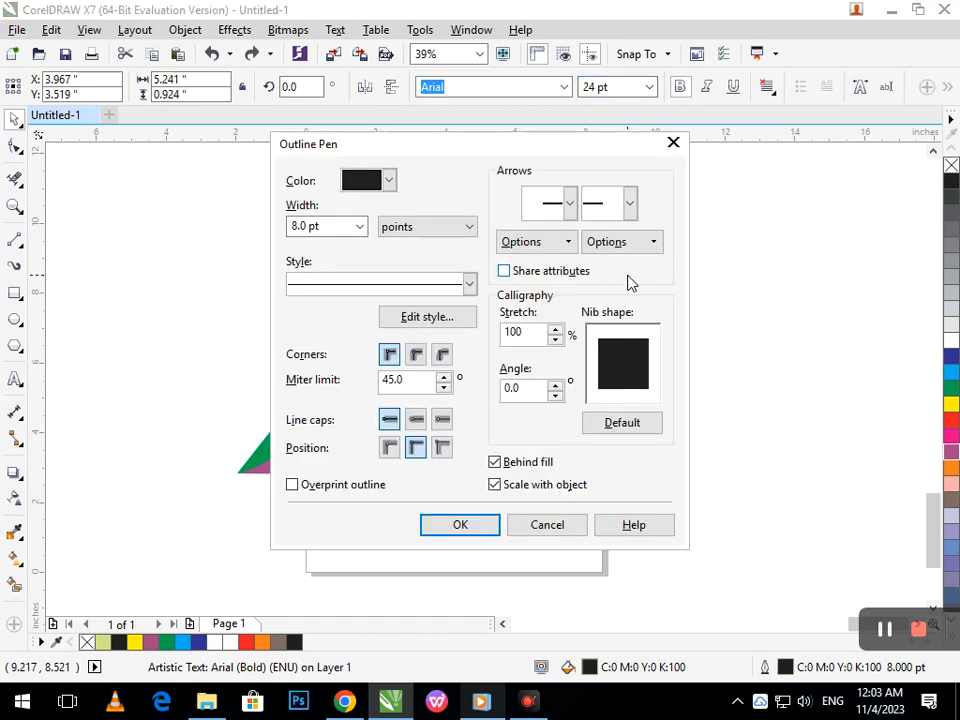
left_click(359, 229)
left_click(318, 330)
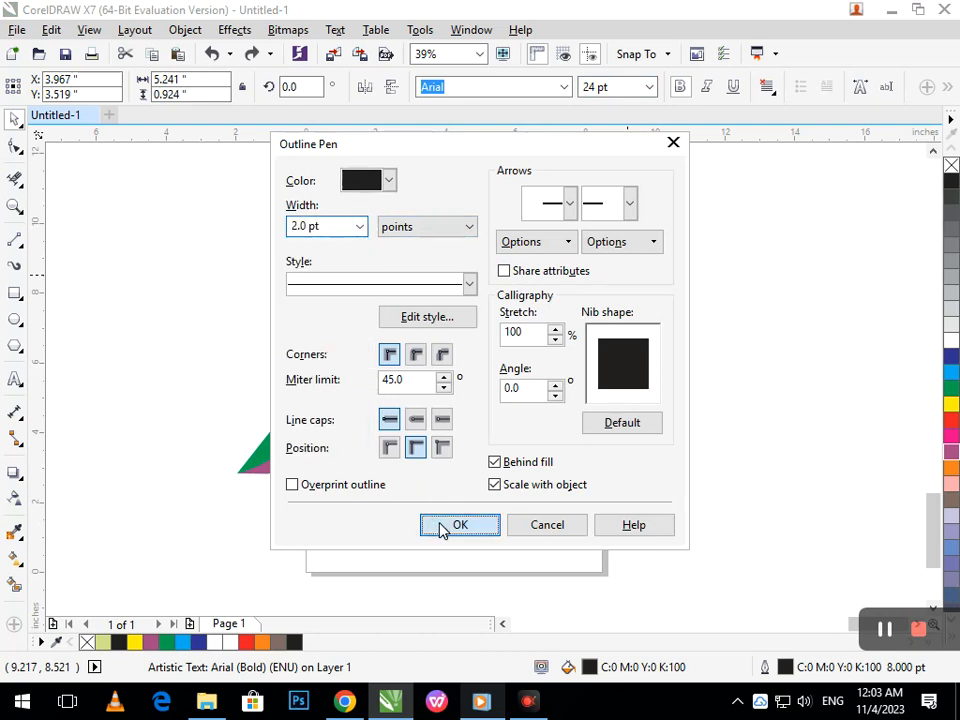
left_click(445, 526)
left_click(506, 548)
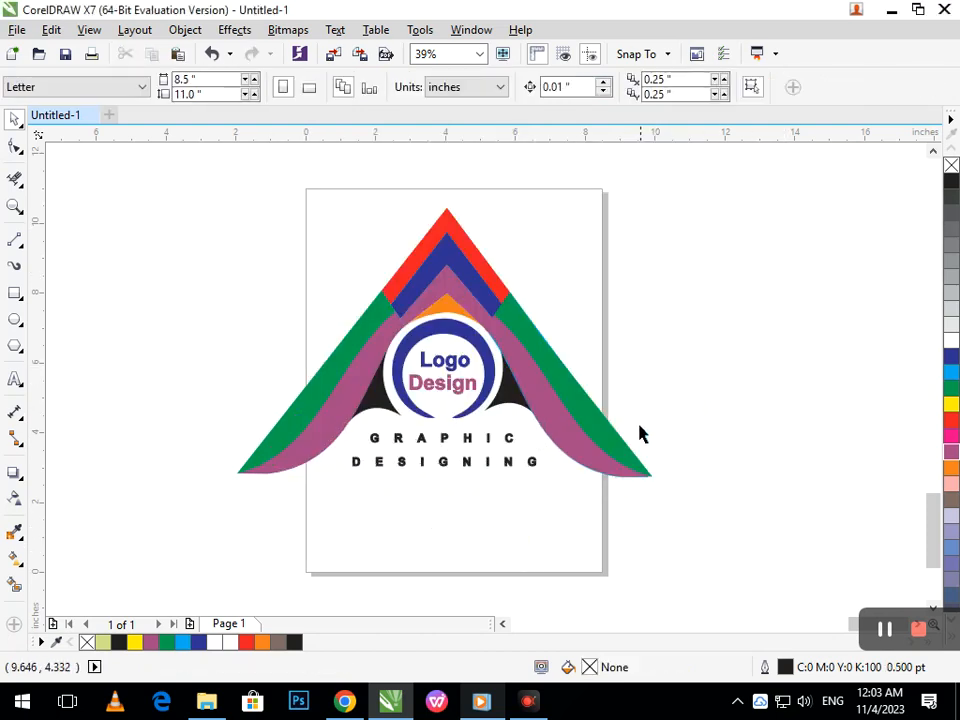
- Group all the logo objects and move the group off the page to the empty area at its upper left
left_click_drag(133, 193, 739, 553)
key("ctrl+g")
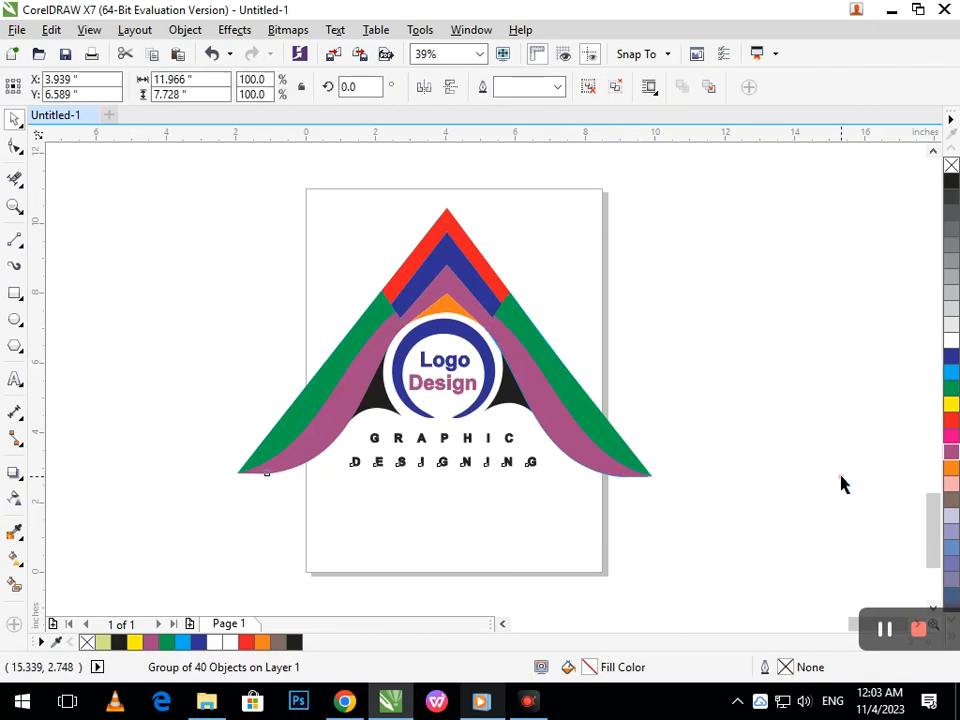
left_click(677, 411)
scroll(525, 397, "down", 2)
left_click_drag(528, 388, 231, 259)
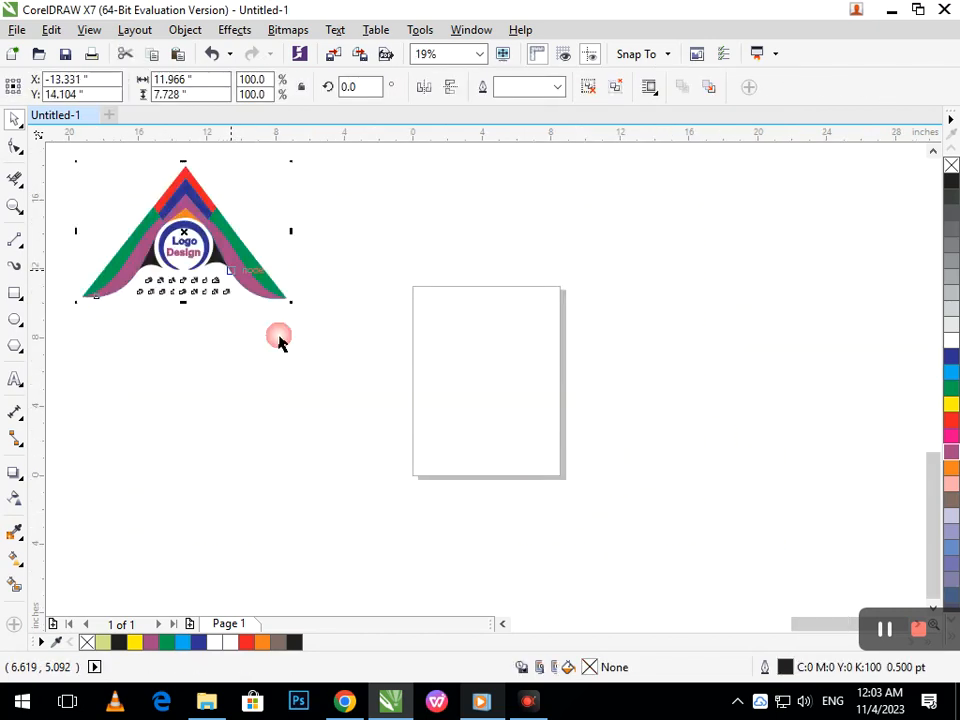
left_click(278, 335)
key("F2")
left_click_drag(50, 160, 299, 327)
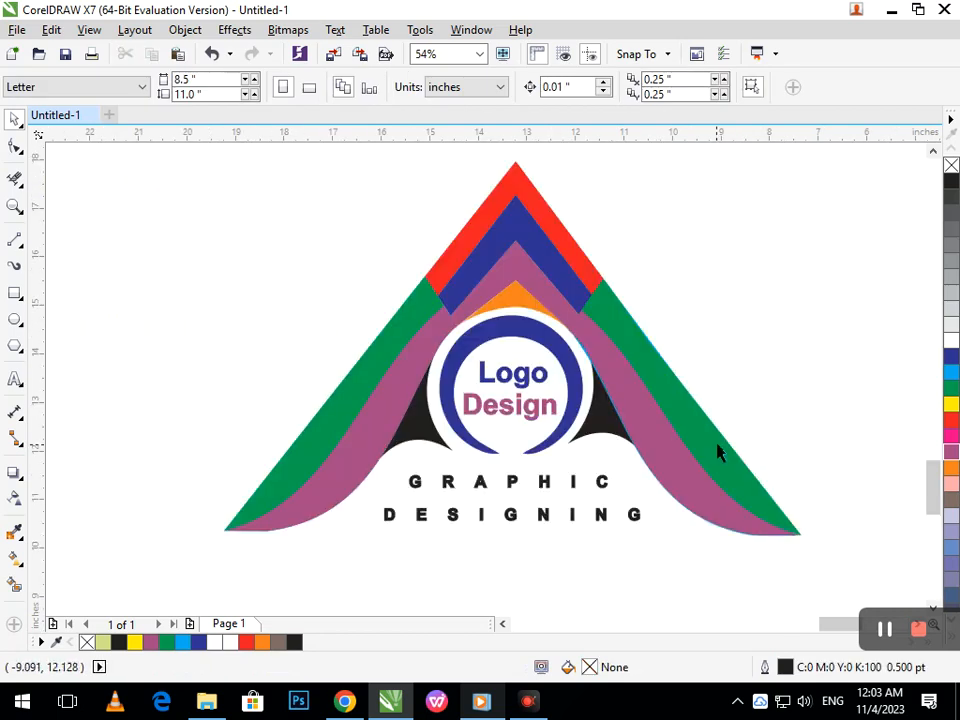
- Scale the logo group down proportionally to about 8.15 by 5.27 inches and shift it slightly left and down
left_click_drag(115, 158, 831, 596)
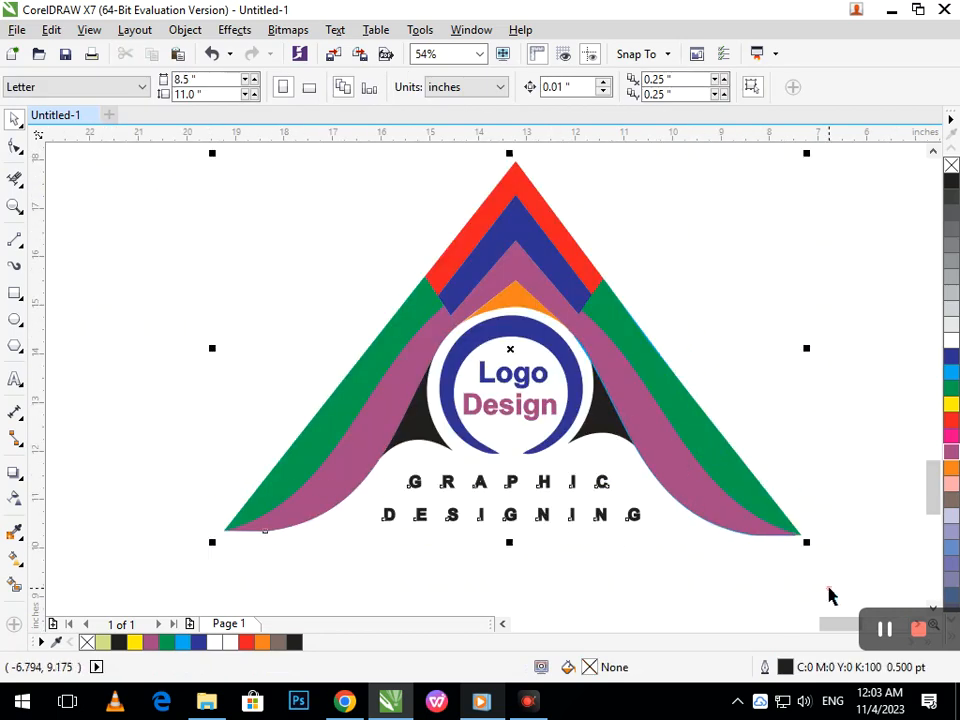
left_click_drag(217, 545, 311, 483)
left_click(540, 552)
left_click_drag(203, 160, 795, 574)
left_click_drag(670, 456, 648, 467)
left_click(779, 388)
key("F2")
left_click_drag(484, 355, 597, 457)
left_click(575, 583)
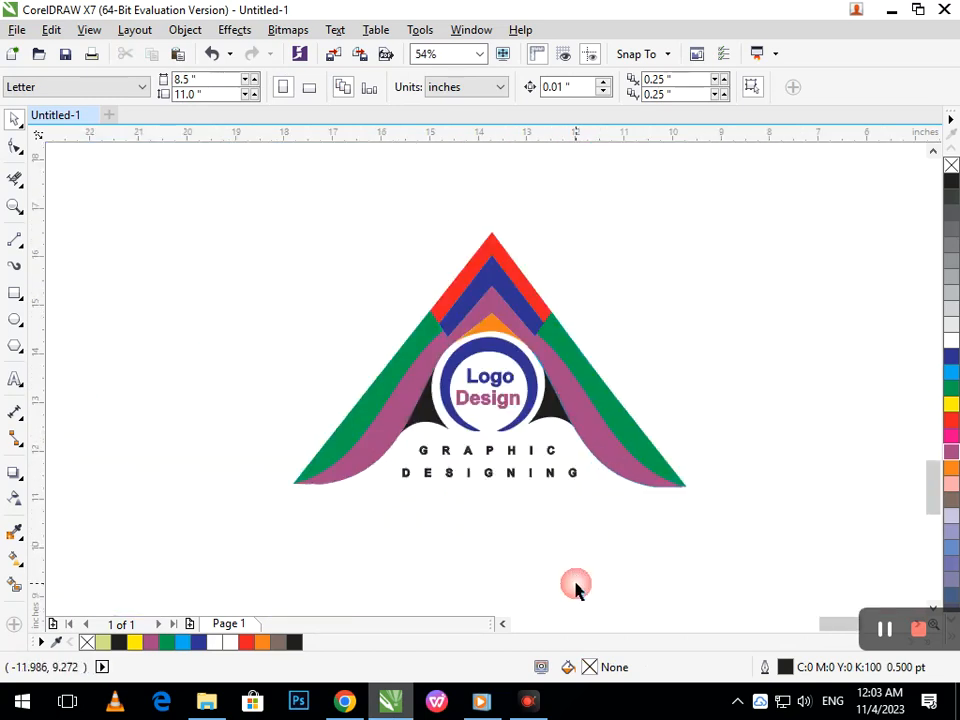
left_click(484, 476)
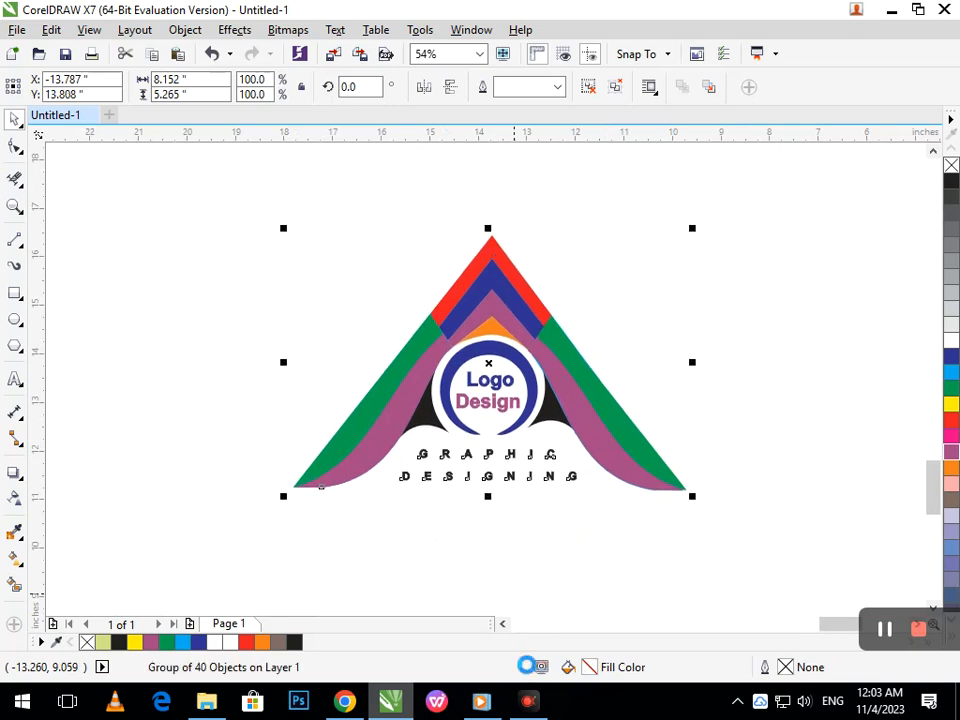
left_click(608, 600)
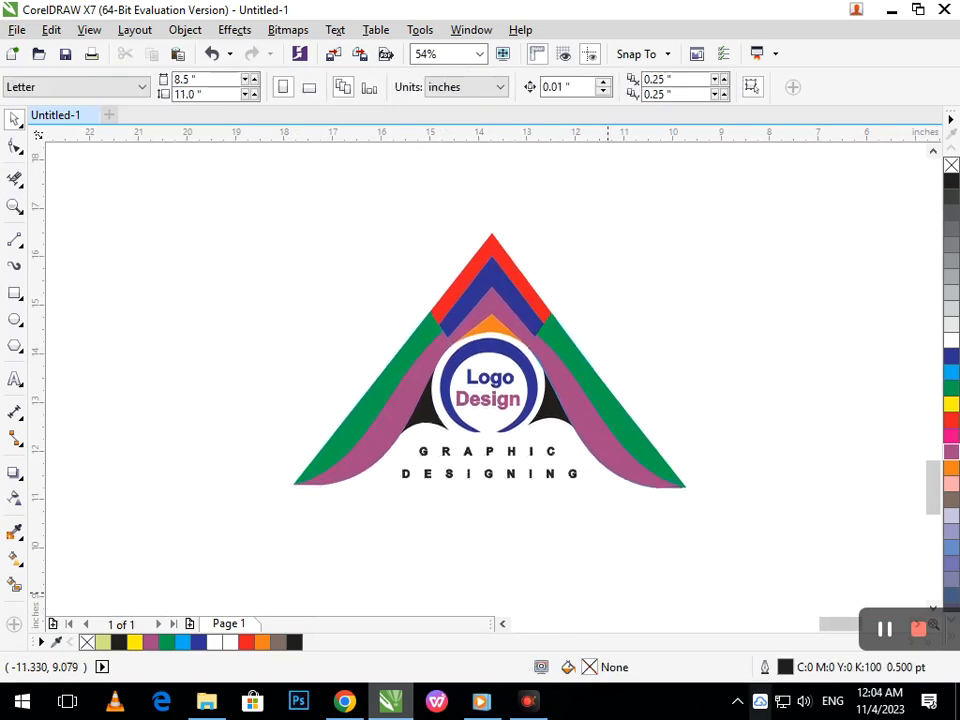